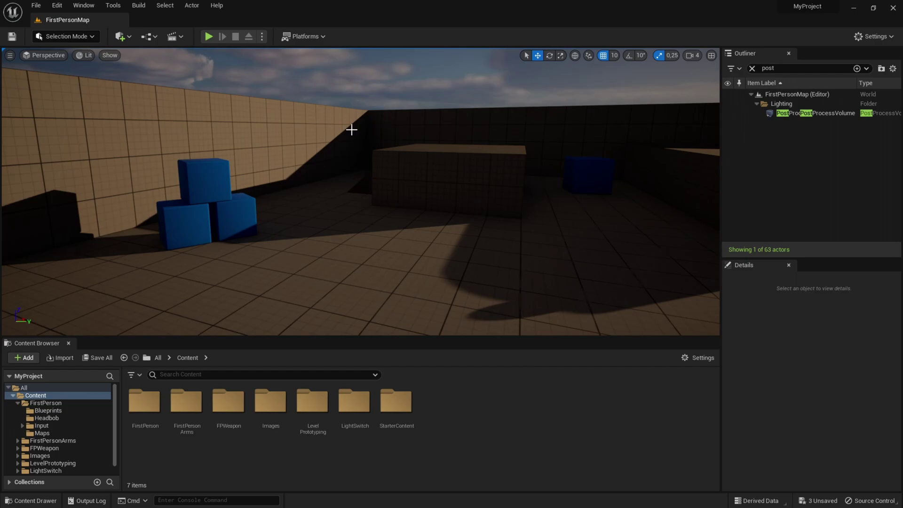
Open the BP_FirstPersonCharacter blueprint from the FirstPerson Blueprints folder and show its 3D component view.
right_click_drag(351, 129, 284, 221)
double_click(141, 423)
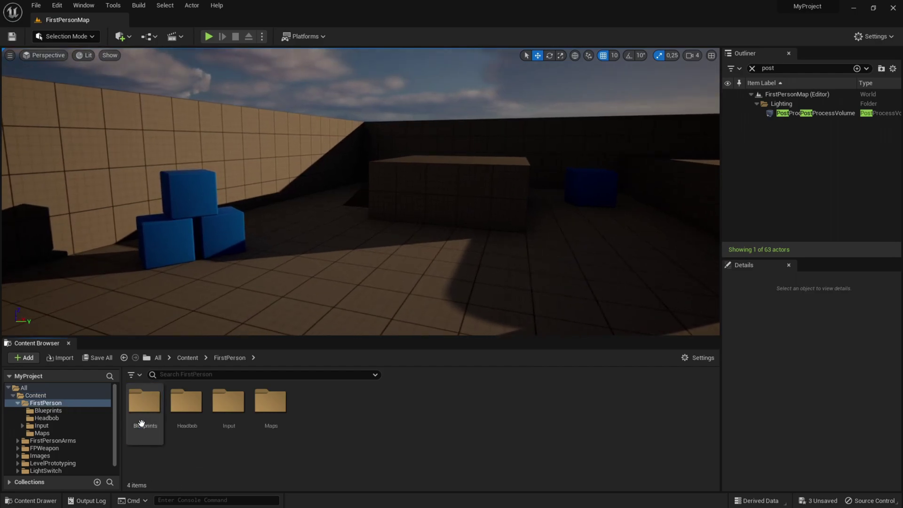
double_click(141, 422)
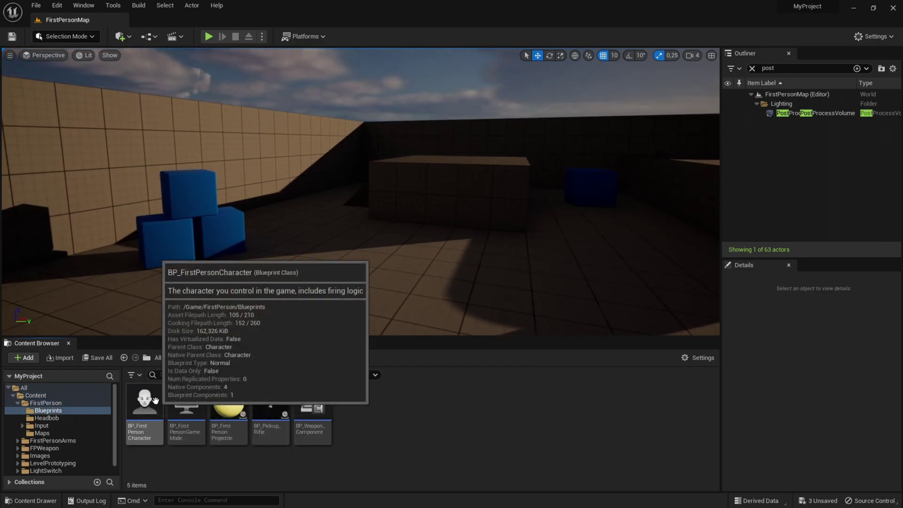
double_click(155, 400)
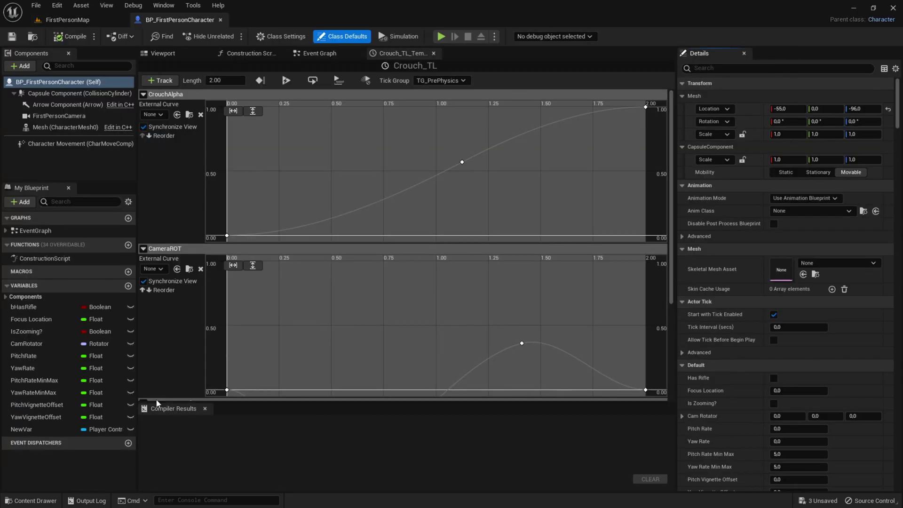
left_click(179, 58)
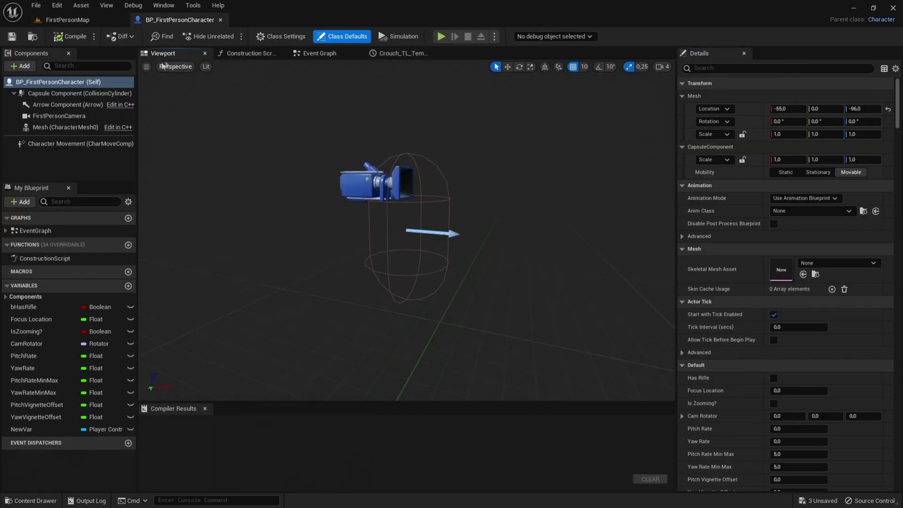
Constrain the first-person camera's aspect ratio with the 640x480 (4:3, 1.33) SDTV preset, and compile and save the blueprint.
left_click(363, 185)
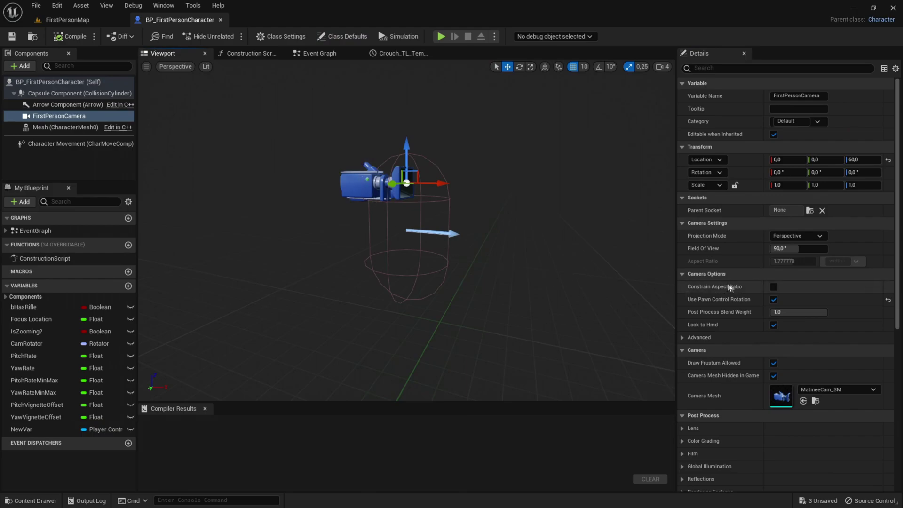
left_click(772, 288)
left_click(841, 261)
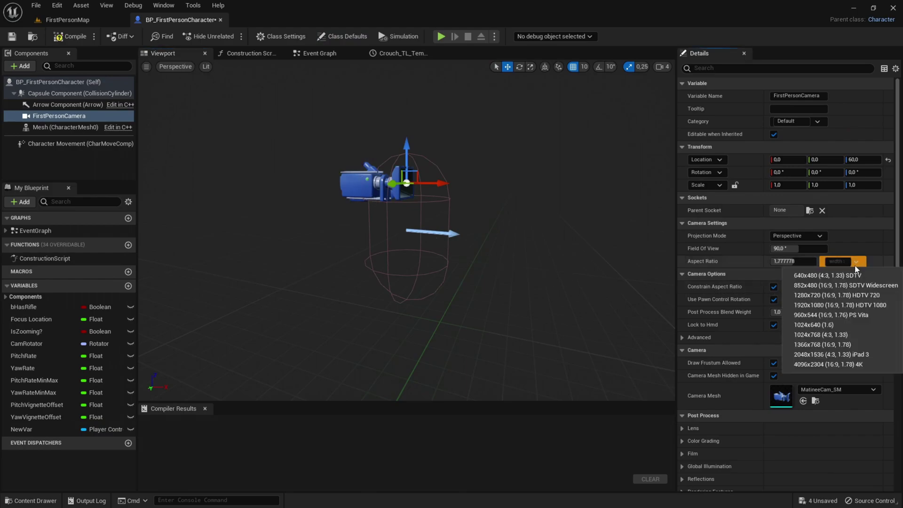
left_click(828, 276)
left_click(70, 36)
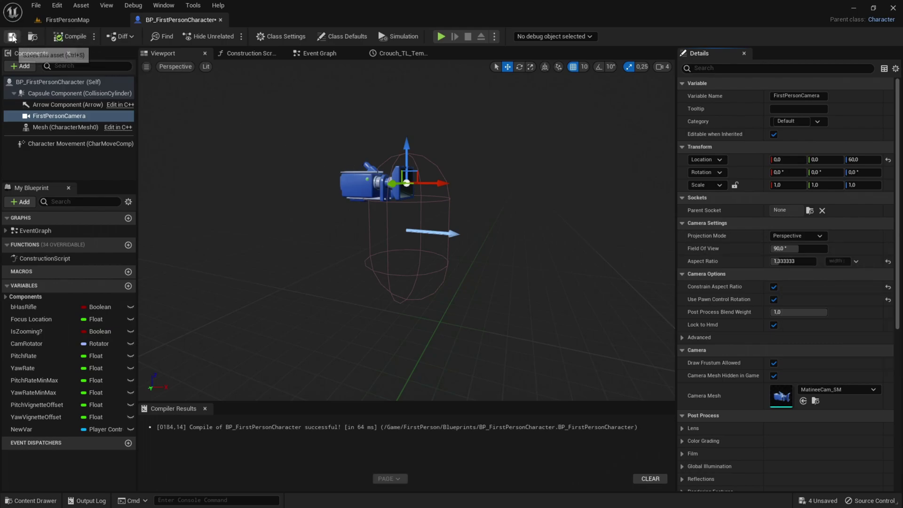
Play-test FirstPersonMap in full screen to check the 4:3 framing, and stop the session.
left_click(85, 20)
left_click(208, 36)
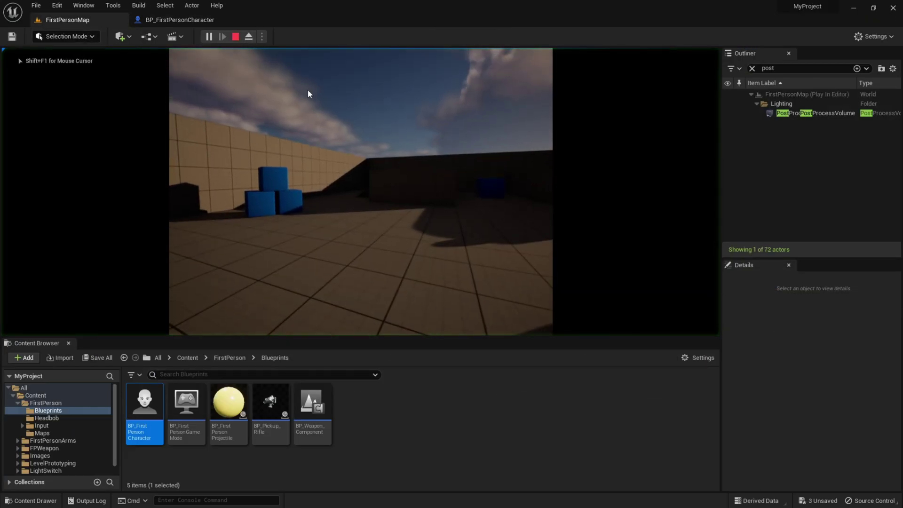
key("F11")
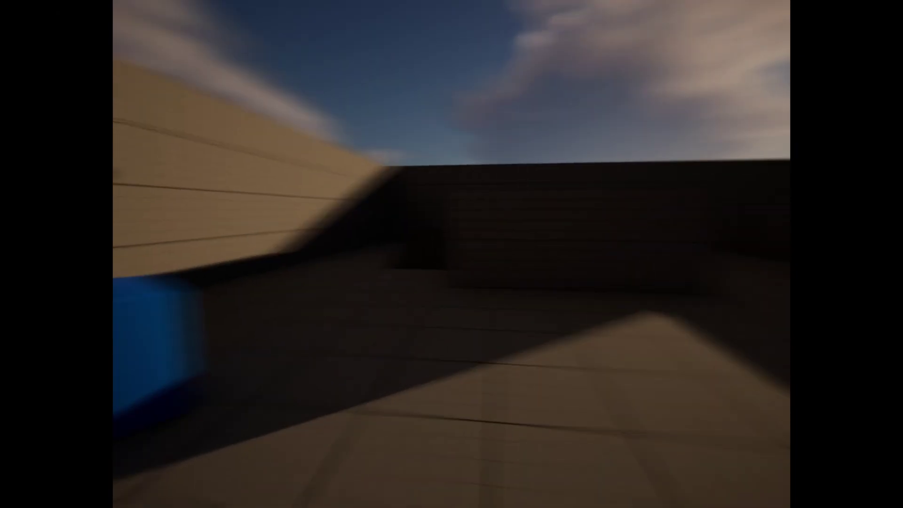
key("Escape")
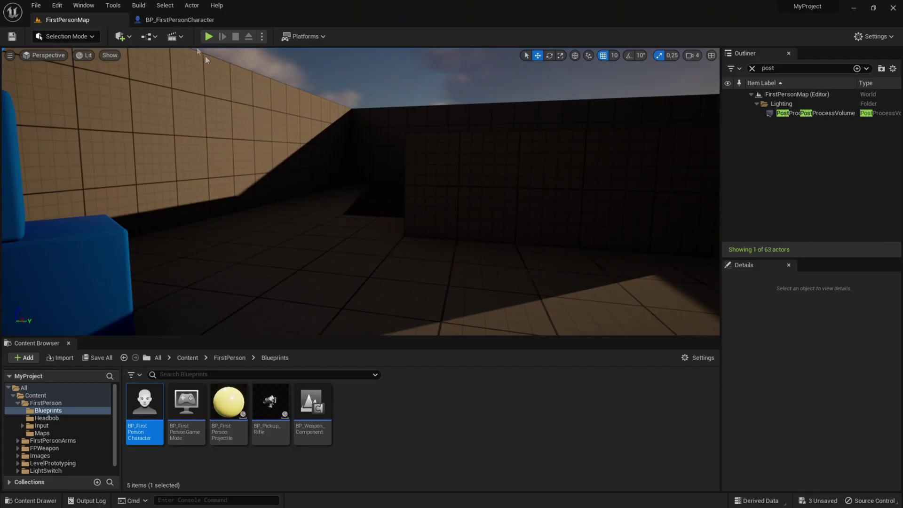
Set the first-person camera's field of view to 65° in BP_FirstPersonCharacter, and compile and save it.
left_click(190, 21)
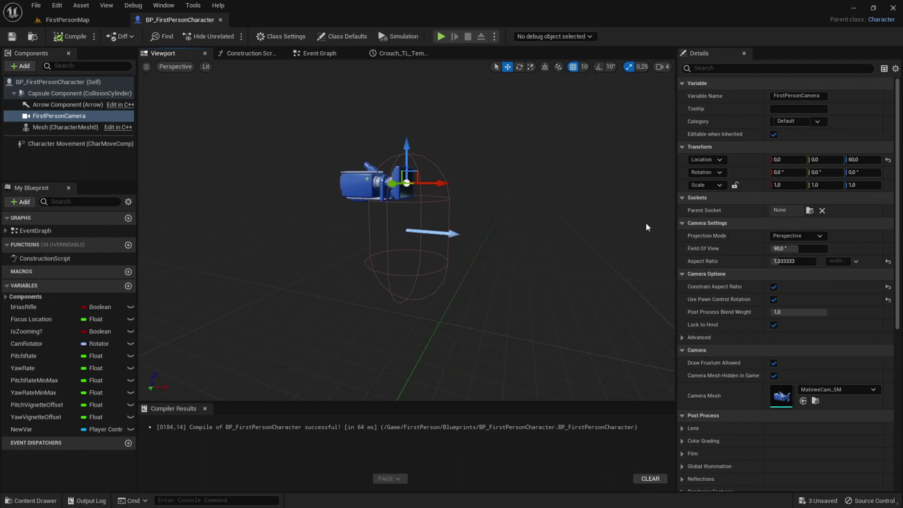
left_click(785, 249)
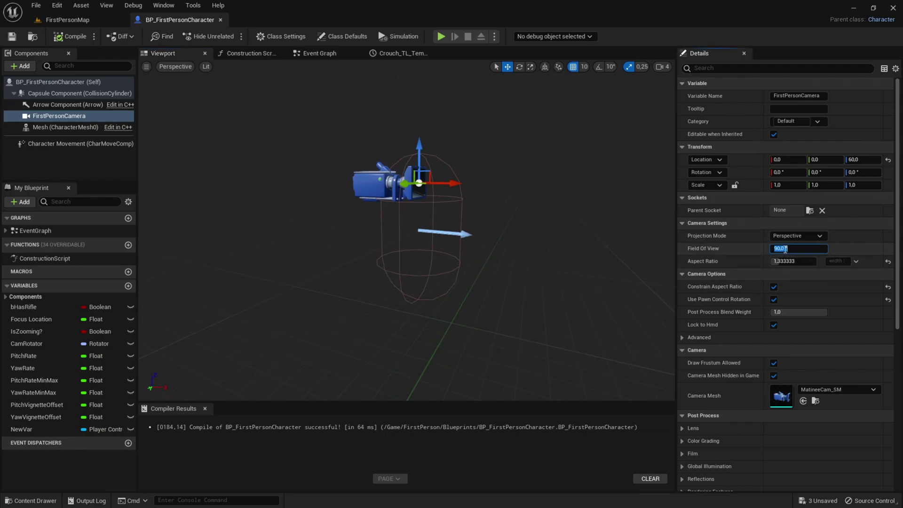
key("Return")
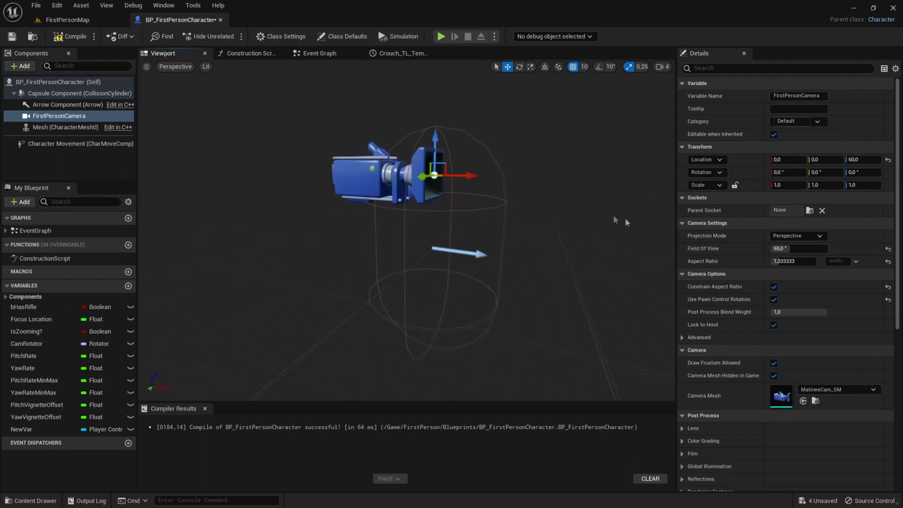
left_click(64, 41)
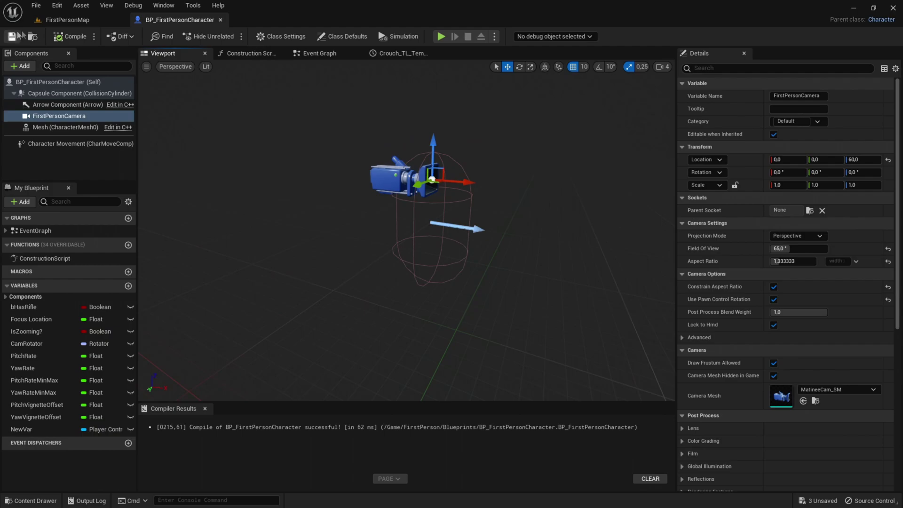
Play FirstPersonMap in full screen and look around to check the camera's new field of view, ending the session.
left_click(69, 21)
left_click(207, 36)
key("F11")
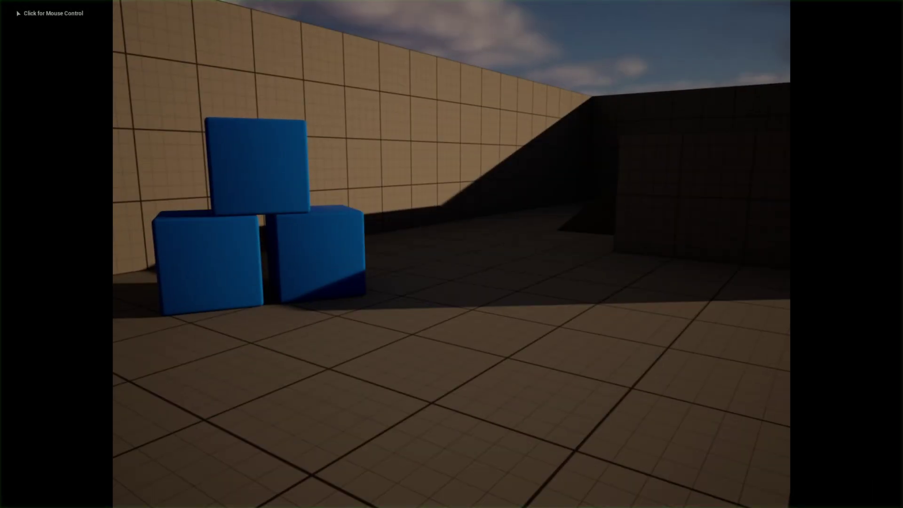
left_click(452, 254)
key("w")
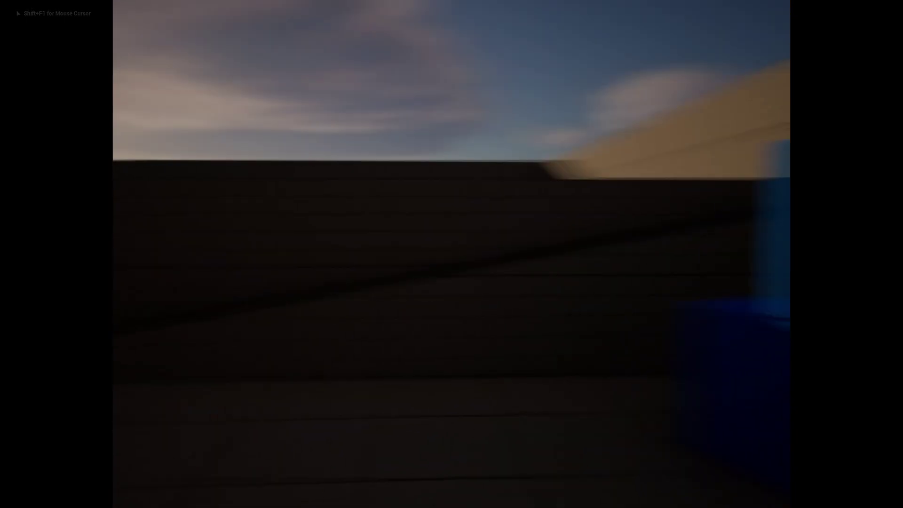
key("w")
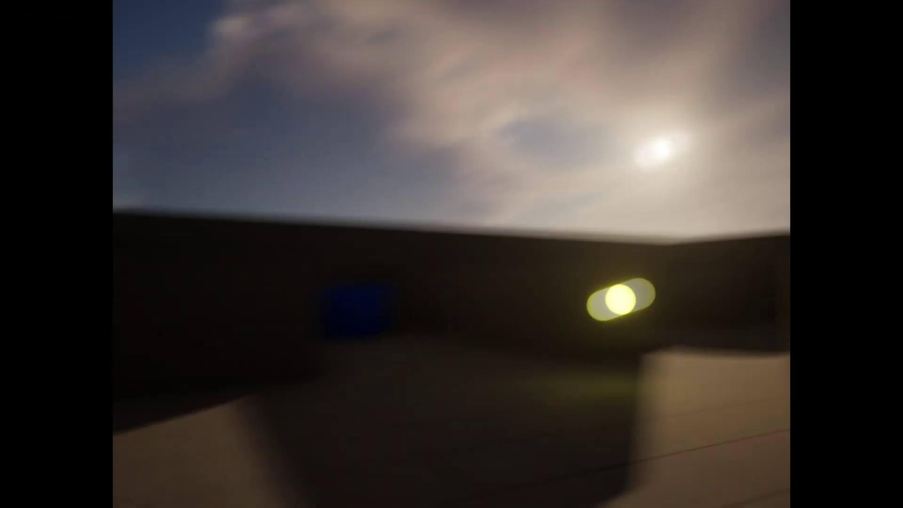
key("Escape")
key("Escape")
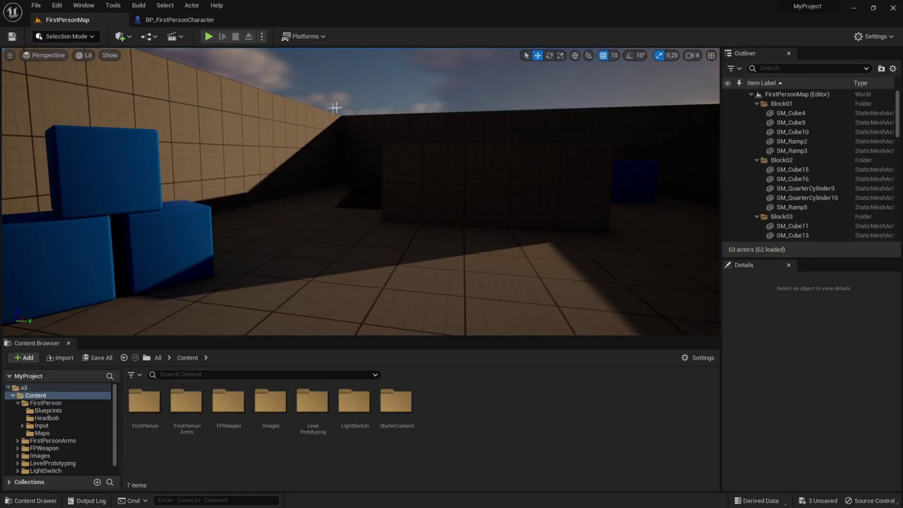
Run another full-screen play test, walking around the stacked blue cubes to examine the camera picture, and stop it.
right_click_drag(219, 65, 216, 67)
left_click(209, 37)
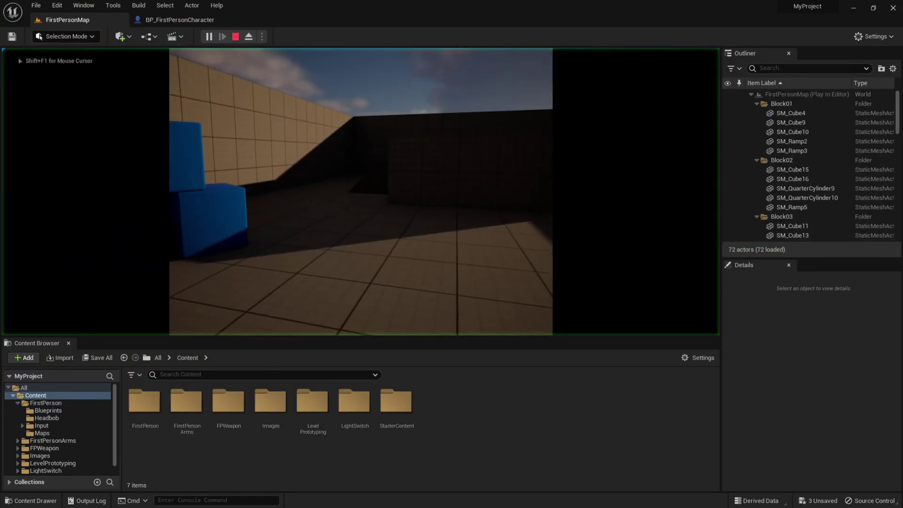
key("F11")
left_click(210, 48)
key("a")
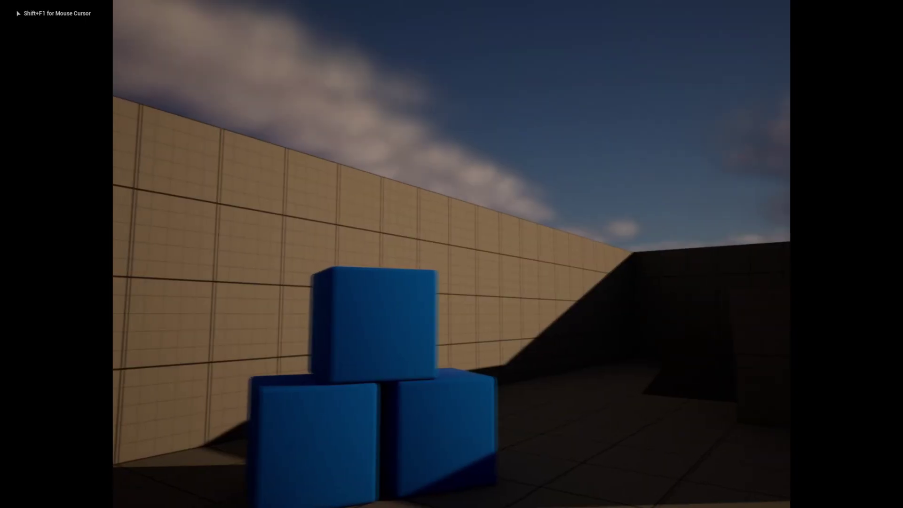
key("s")
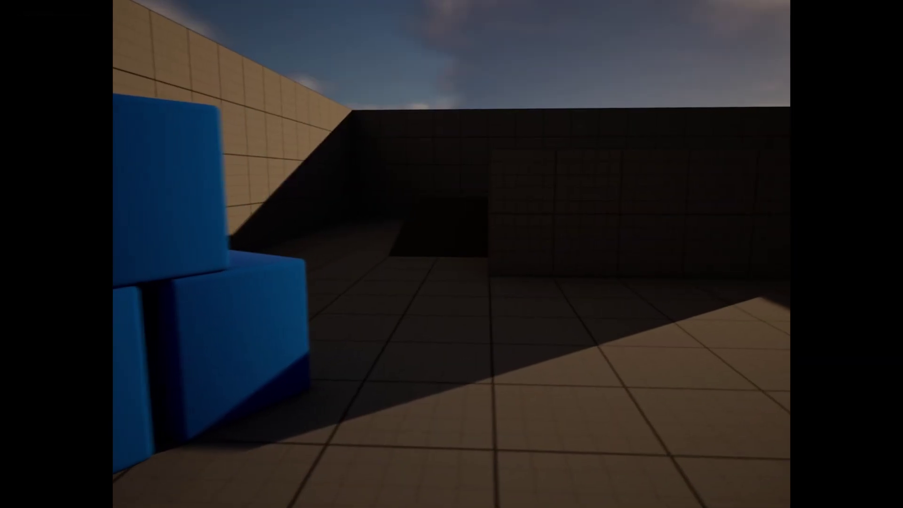
key("d")
key("s")
key("s")
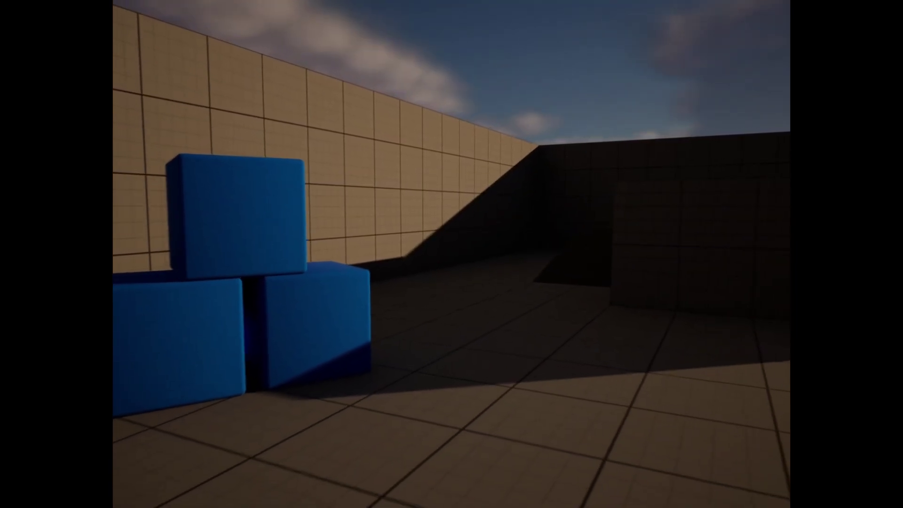
key("w")
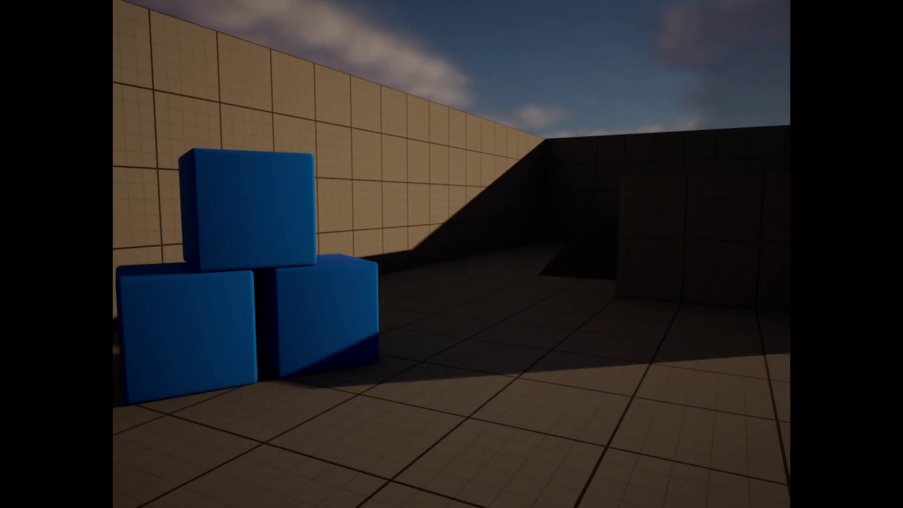
key("a")
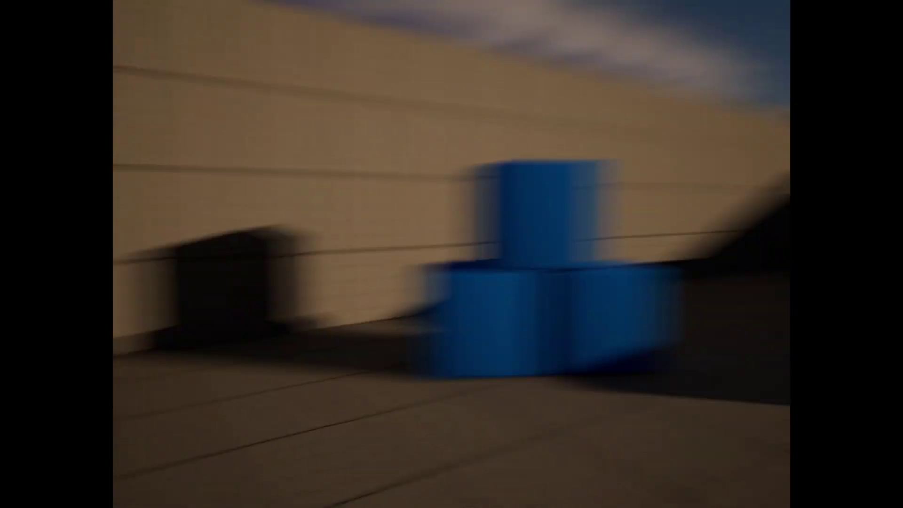
key("w")
key("w")
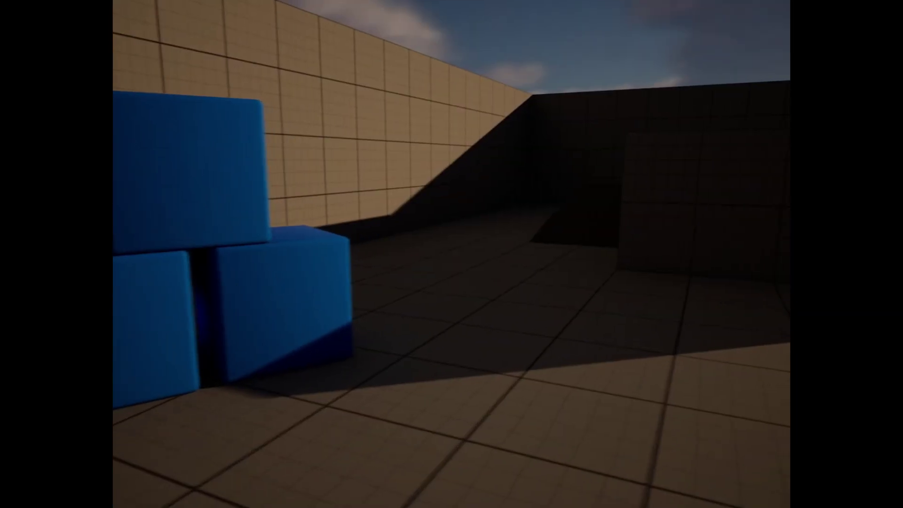
key("Escape")
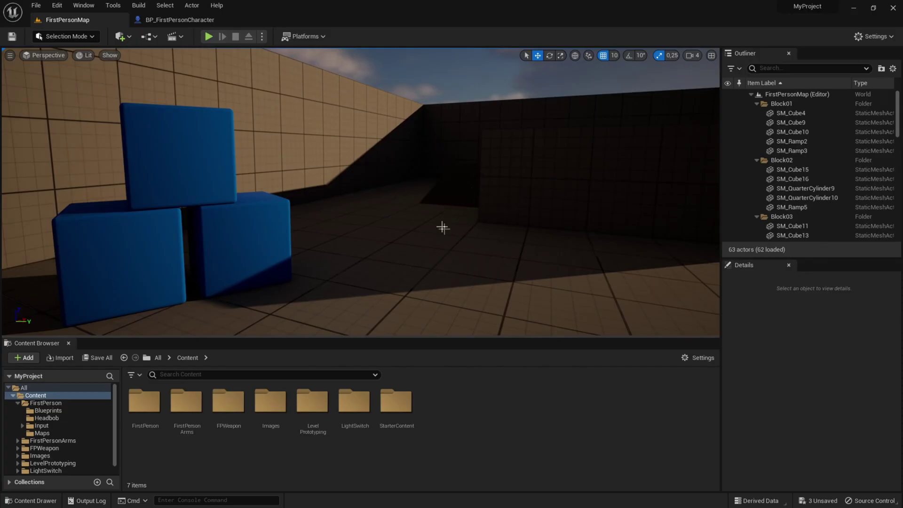
Create a User Widget blueprint named Blur_VHS in the Content folder.
right_click(476, 399)
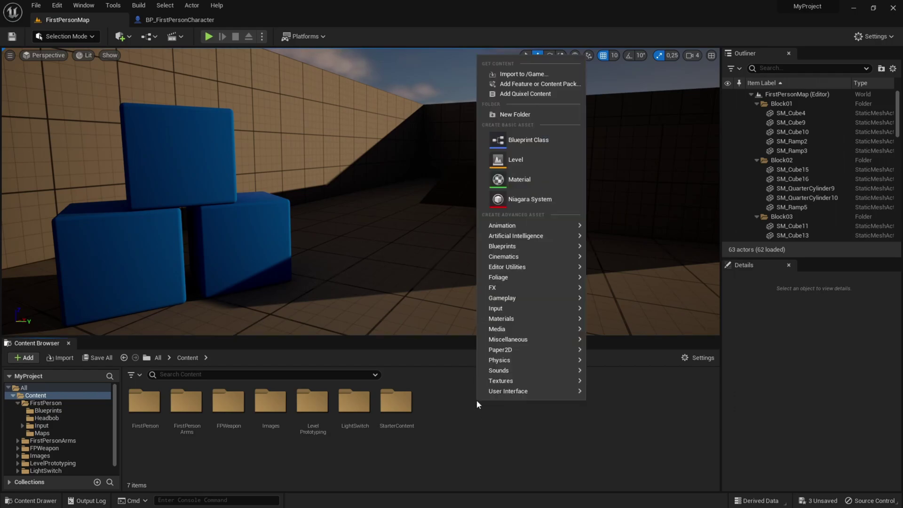
mouse_move(512, 393)
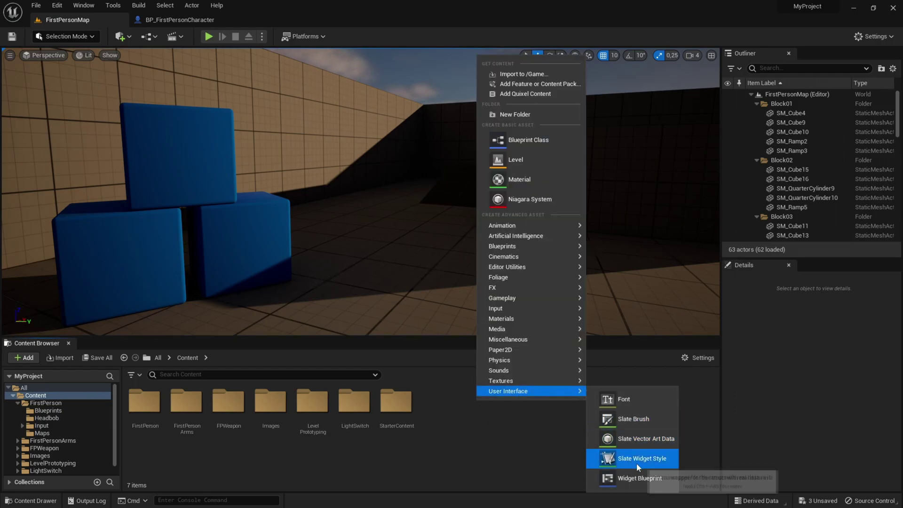
left_click(630, 478)
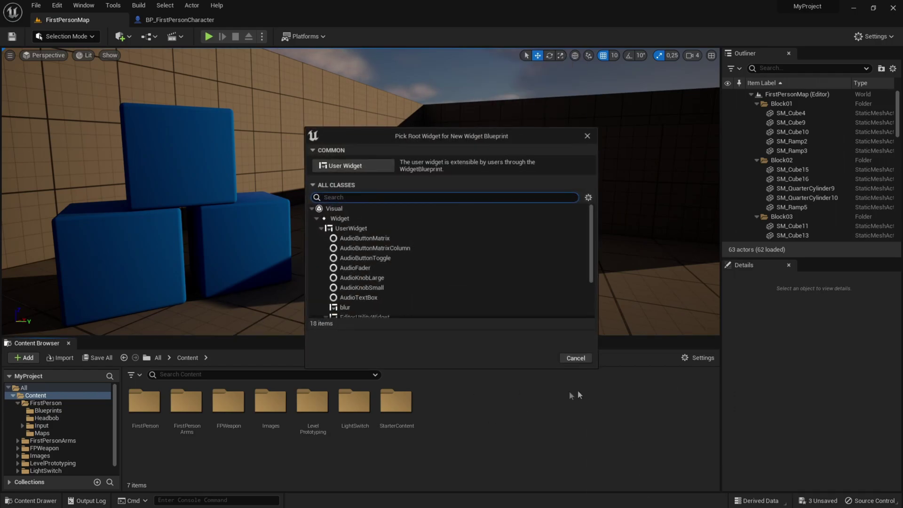
left_click(348, 166)
key("BackSpace")
type("E")
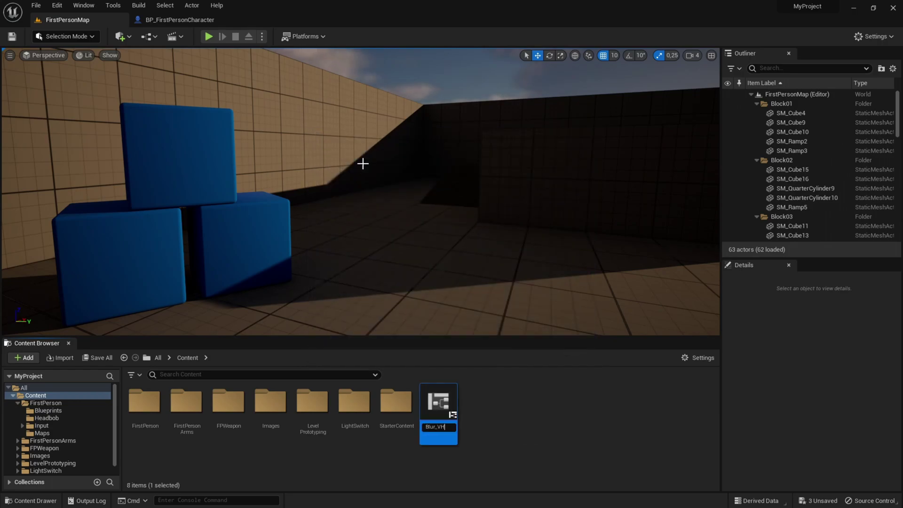
key("Return")
right_click_drag(490, 234, 488, 259)
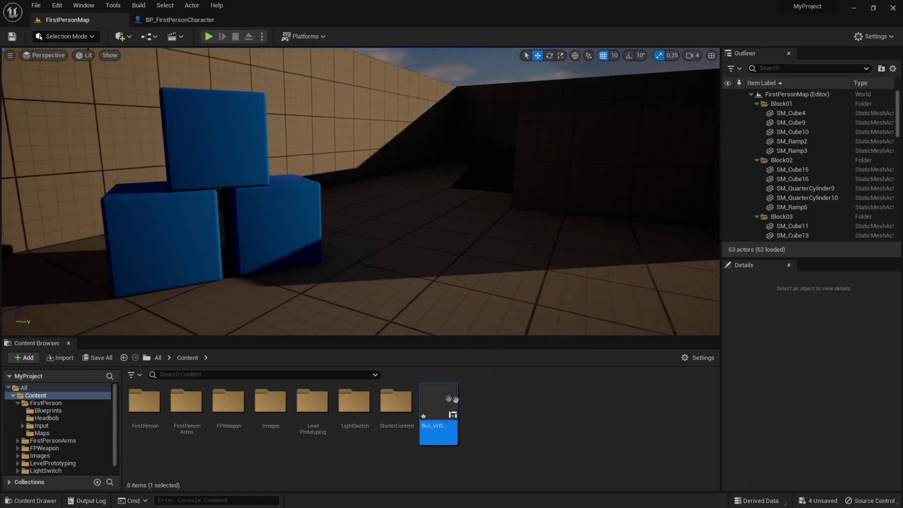
Open the Blur_VHS widget and add a Background Blur element from the palette to its empty canvas.
double_click(442, 407)
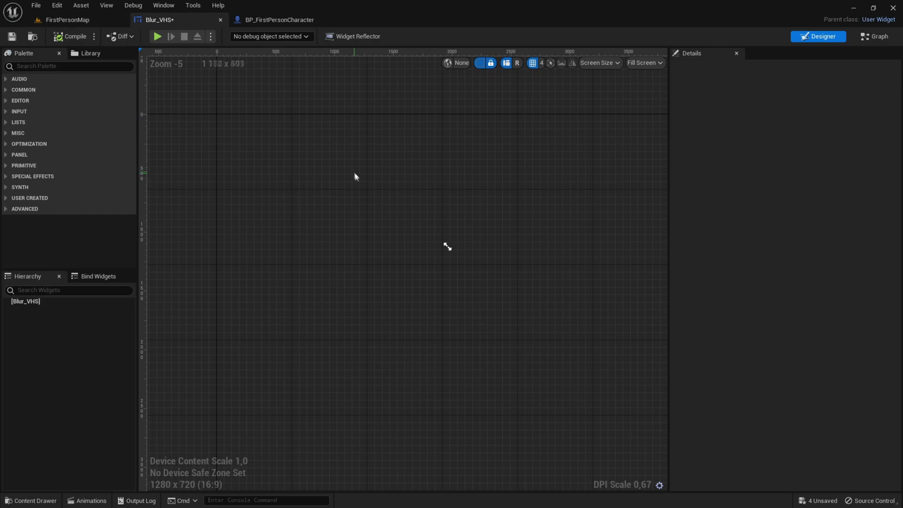
left_click(48, 69)
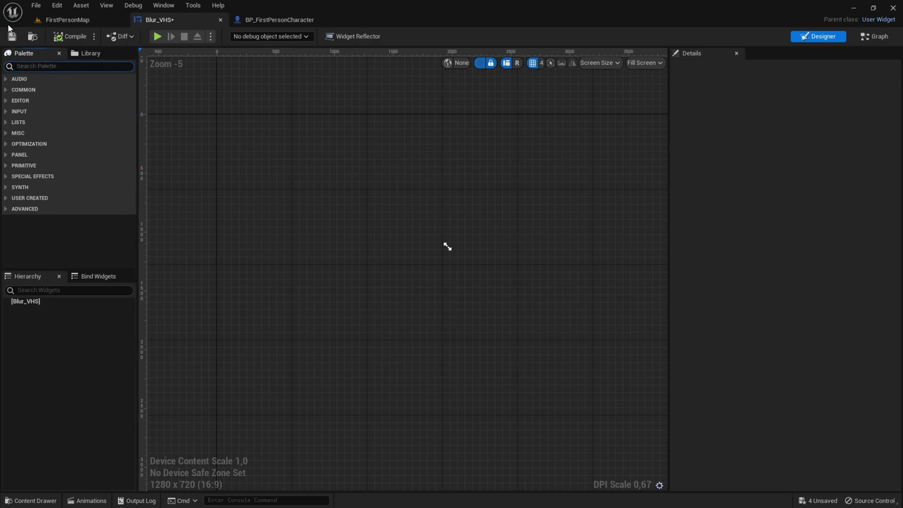
type("blur")
left_click(36, 90)
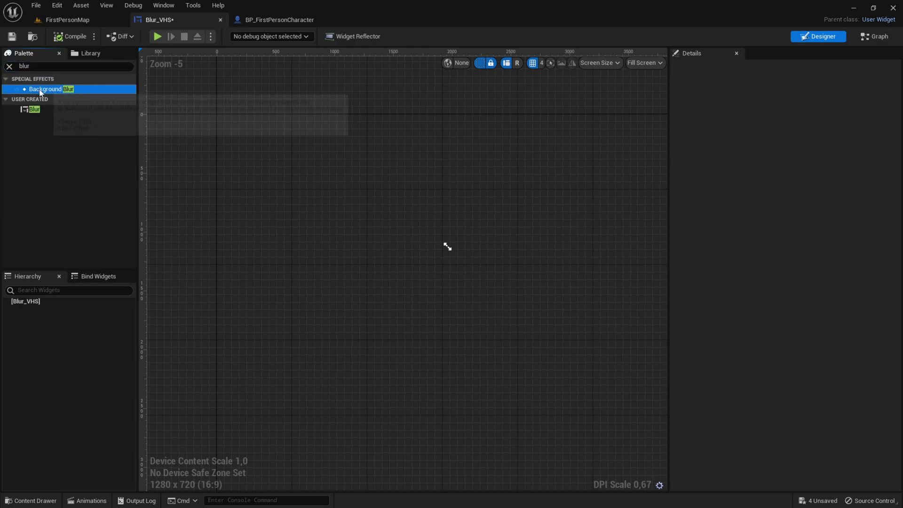
left_click_drag(36, 89, 338, 198)
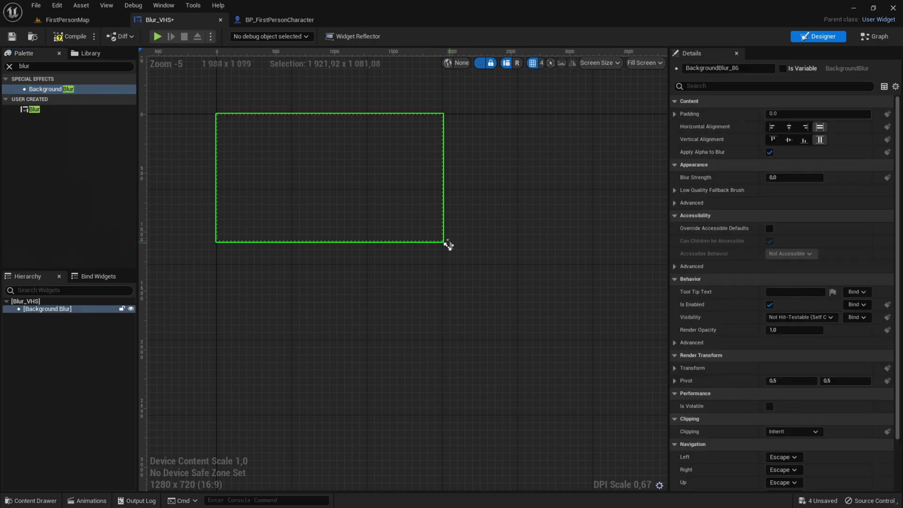
Enlarge the widget's design preview to 3840 x 2160 and save the Blur_VHS widget.
scroll(447, 249, "up", 3)
scroll(424, 220, "down", 7)
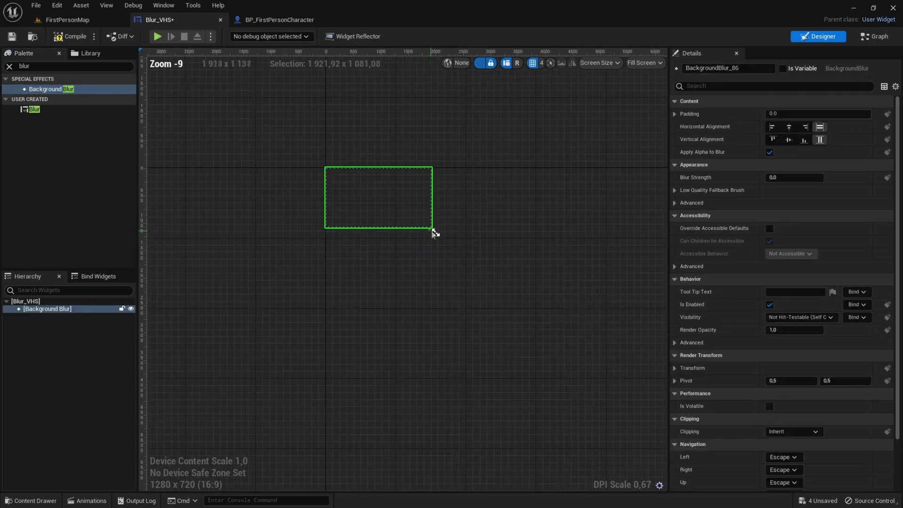
left_click_drag(433, 234, 622, 341)
scroll(461, 258, "down", 1)
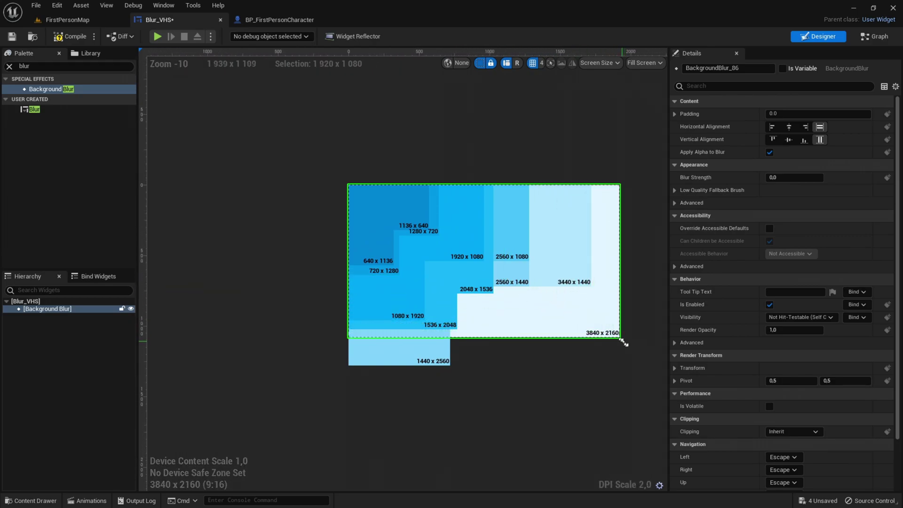
mouse_move(623, 342)
left_mouse_down()
mouse_move(617, 328)
mouse_move(508, 241)
mouse_move(622, 342)
left_mouse_up()
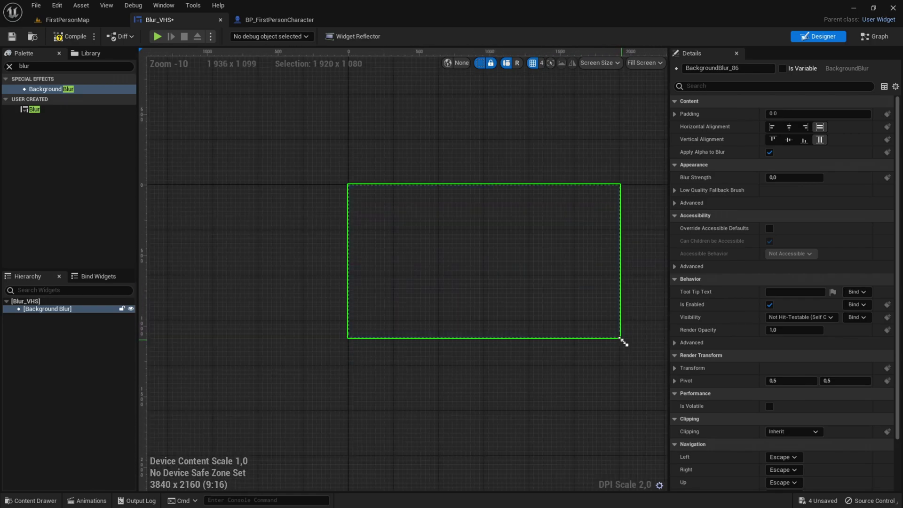
left_click(11, 36)
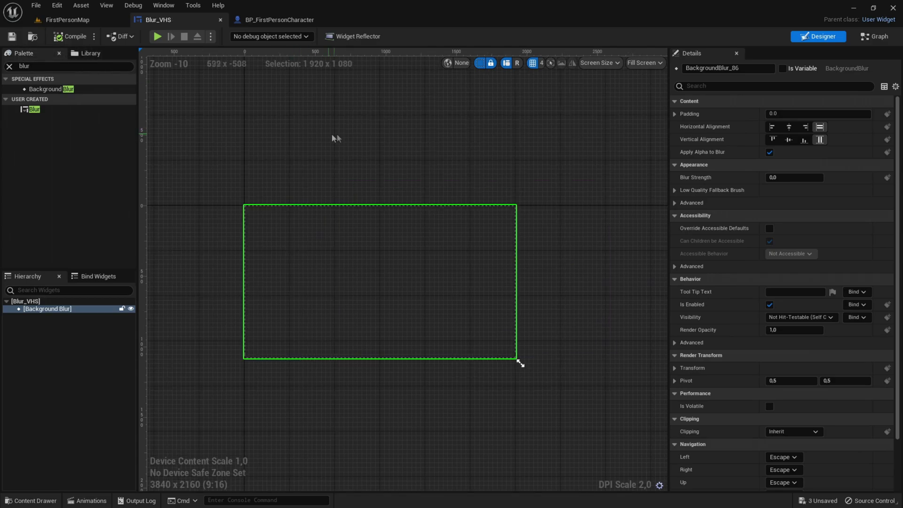
Set the Background Blur element's Blur Strength to 1,5.
left_click(58, 309)
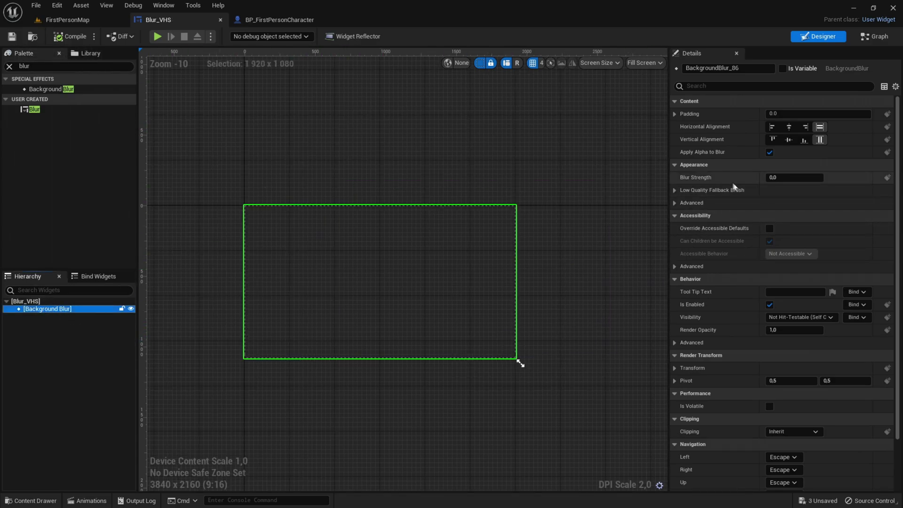
left_click(792, 179)
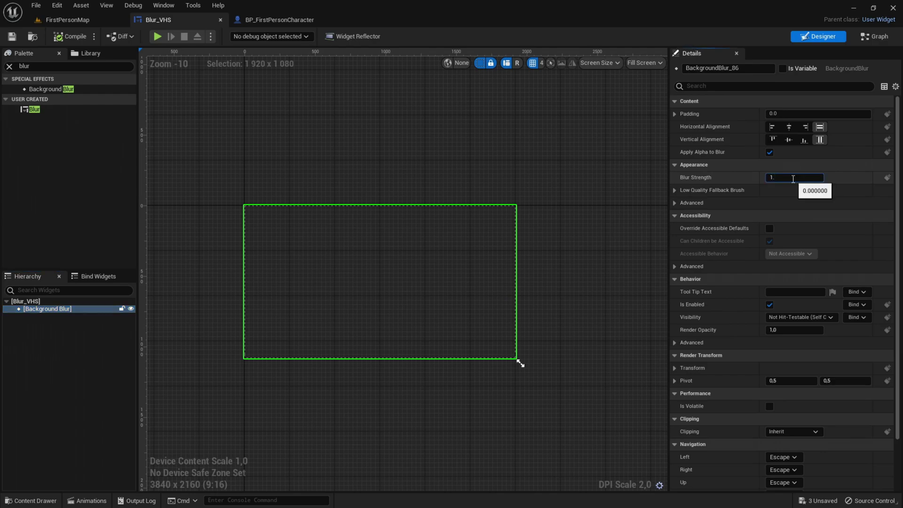
right_click_drag(520, 180, 502, 182)
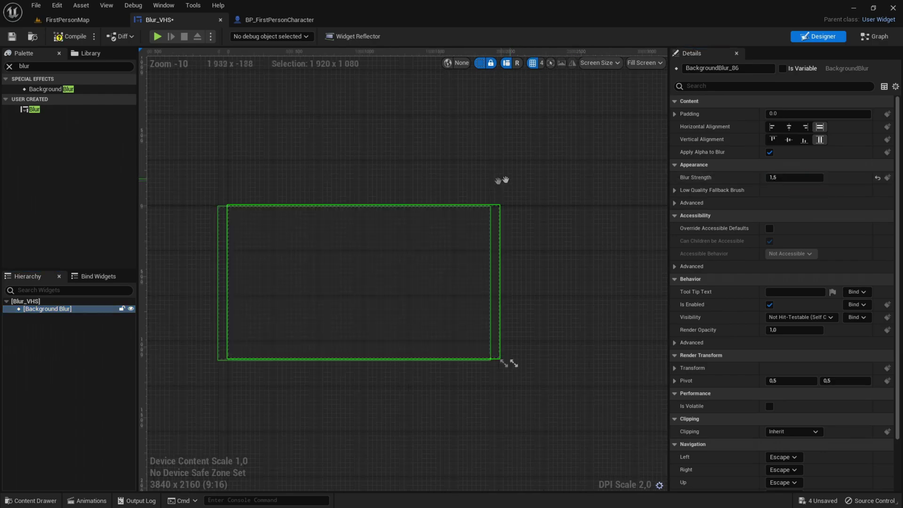
scroll(207, 295, "up", 3)
left_click(73, 309)
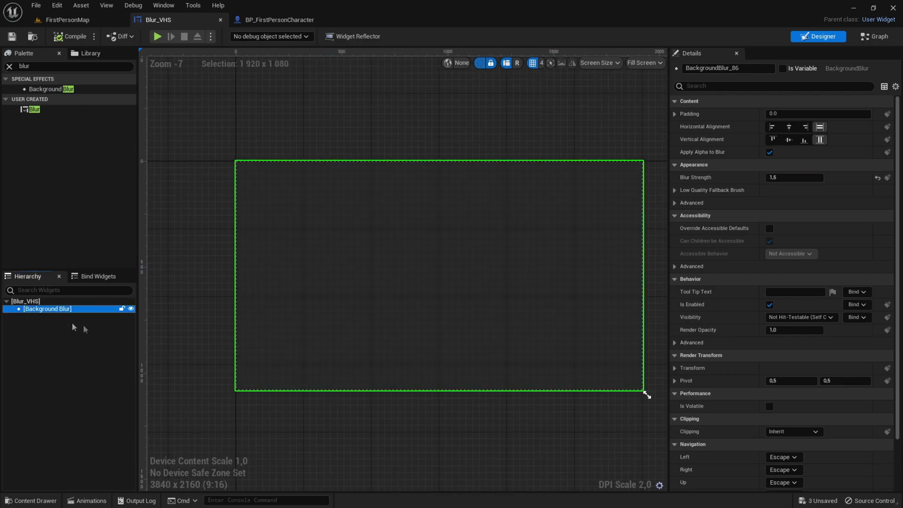
right_click_drag(201, 323, 187, 309)
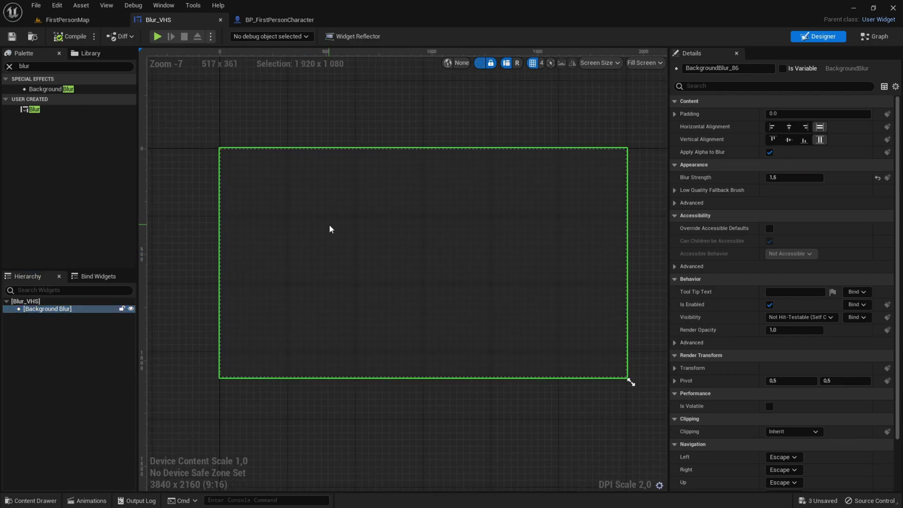
left_click(200, 208)
mouse_move(184, 162)
right_mouse_down()
mouse_move(242, 179)
mouse_move(174, 157)
right_mouse_up()
Compile and save the Blur_VHS widget, closing its editor to return to FirstPersonMap.
left_click(80, 40)
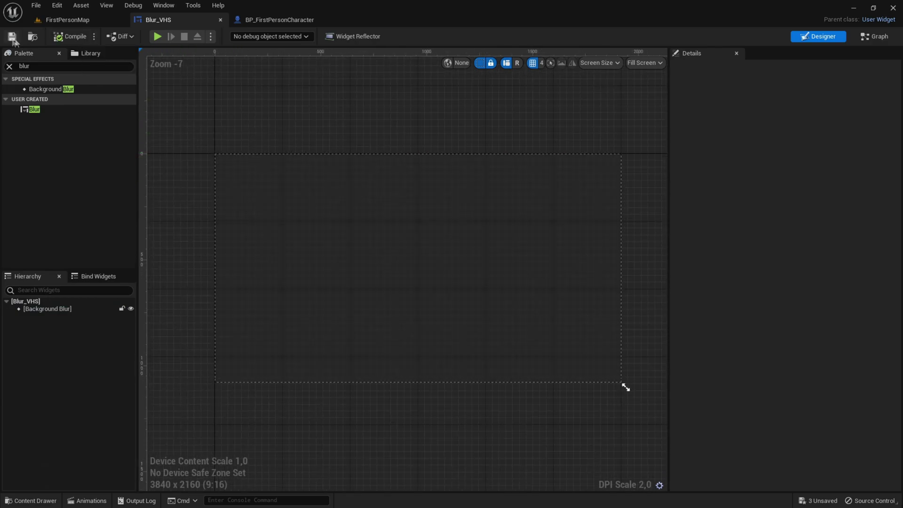
left_click(9, 37)
left_click(220, 19)
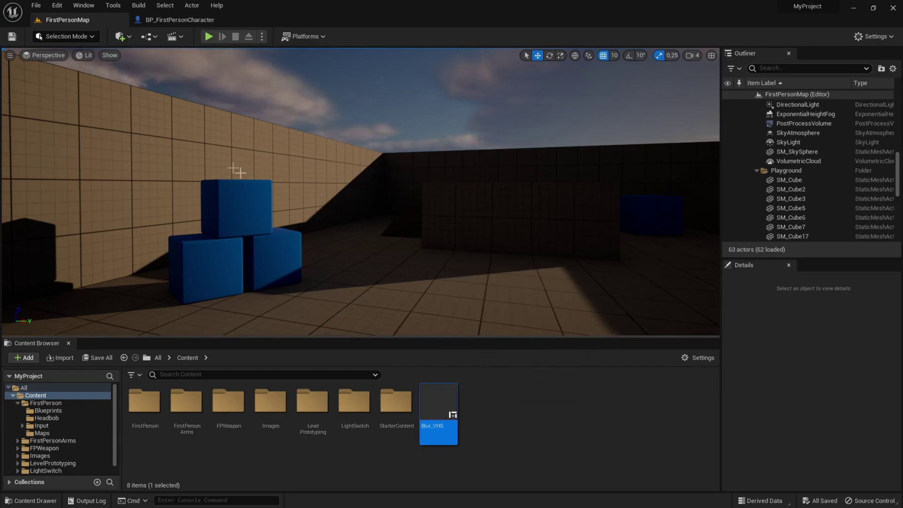
Open the level blueprint of FirstPersonMap and add an Event BeginPlay node to its empty event graph.
left_click(149, 37)
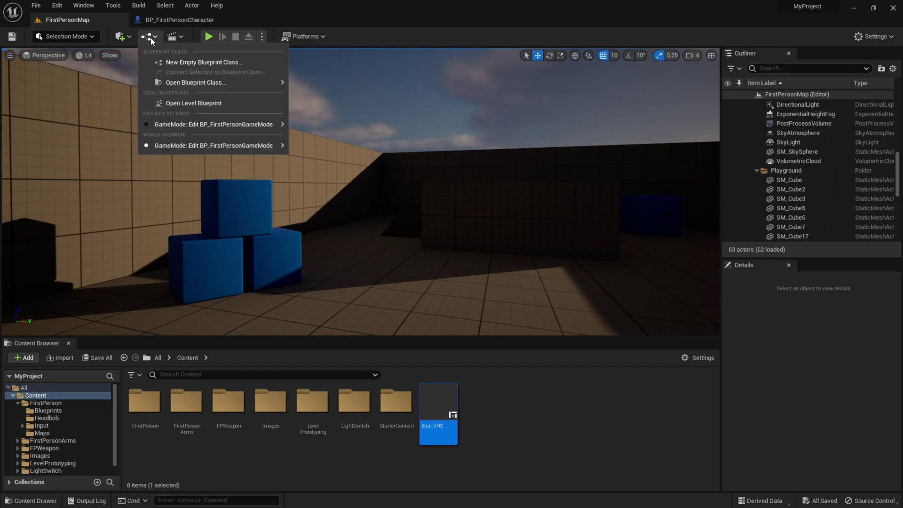
left_click(197, 104)
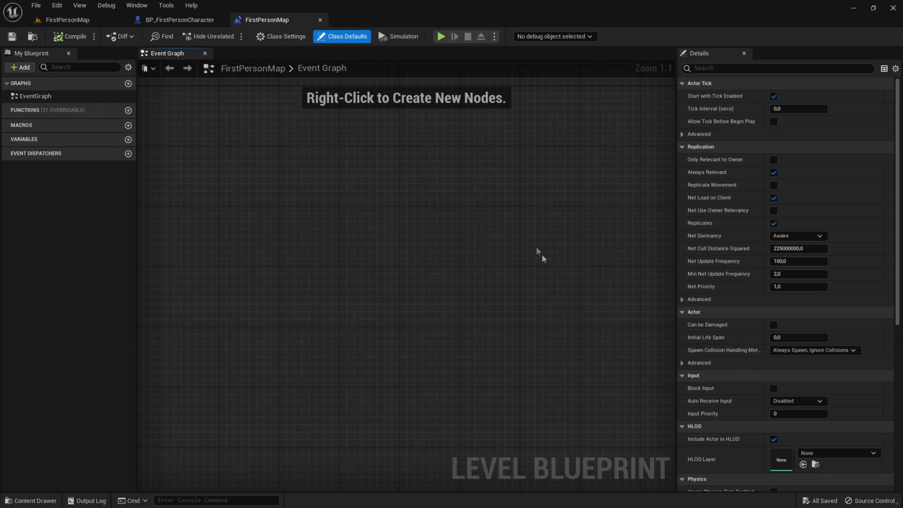
right_click_drag(536, 249, 408, 254)
right_click_drag(350, 212, 350, 214)
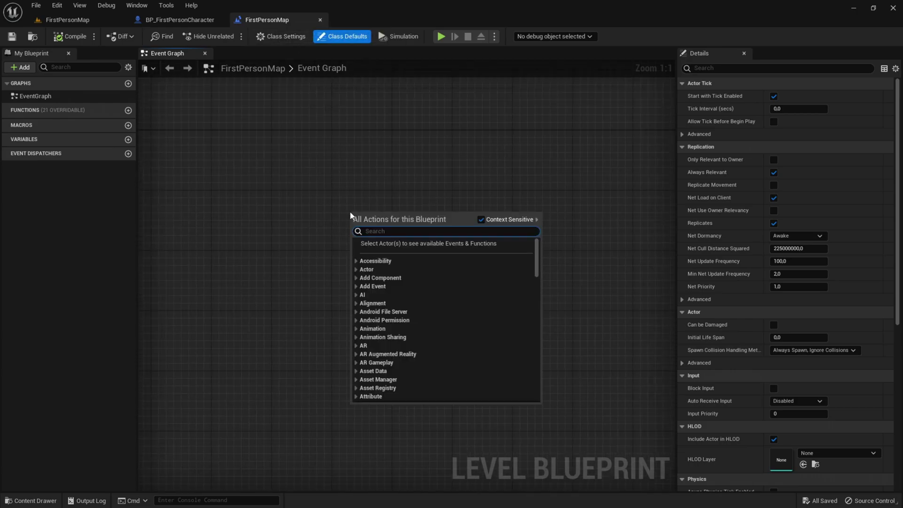
type("event begin")
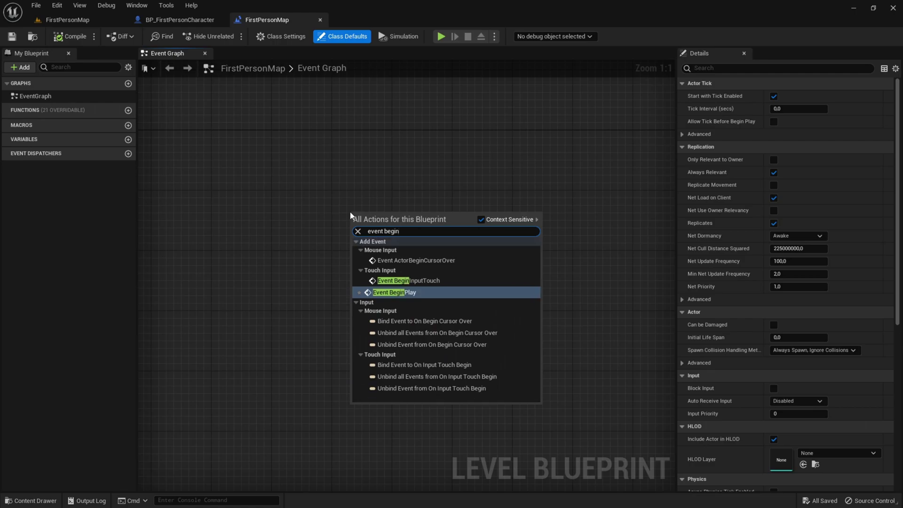
key("Return")
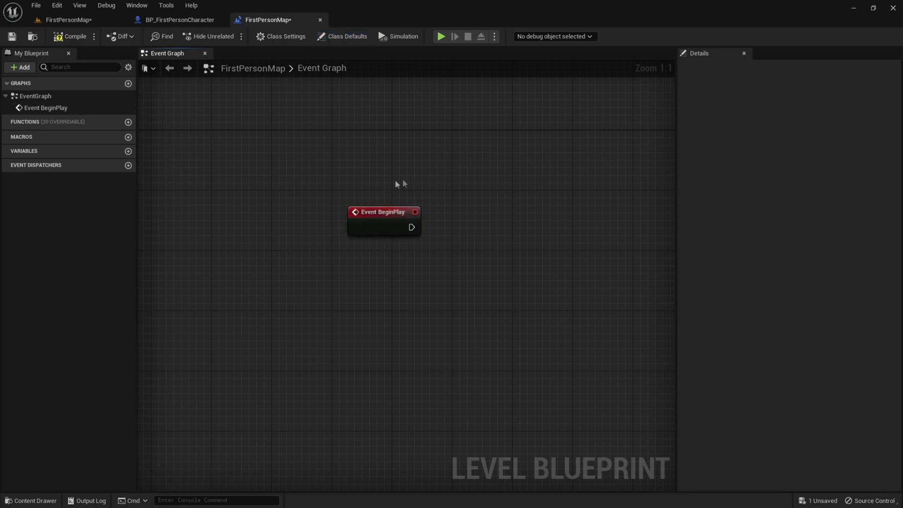
Reposition the Event BeginPlay node in the graph, leaving free space beside its execution output.
left_click_drag(393, 220, 332, 245)
left_click(386, 235)
right_click_drag(385, 235, 383, 203)
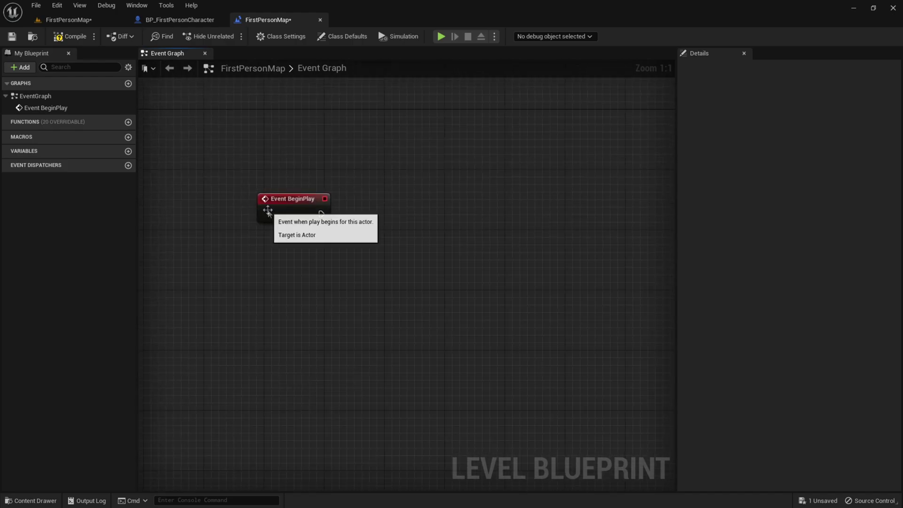
mouse_move(289, 211)
left_mouse_down()
mouse_move(282, 224)
mouse_move(274, 216)
left_mouse_up()
left_click(361, 209)
right_click_drag(353, 211, 276, 232)
left_click_drag(210, 239, 234, 230)
left_click(262, 207)
right_click_drag(290, 231, 265, 234)
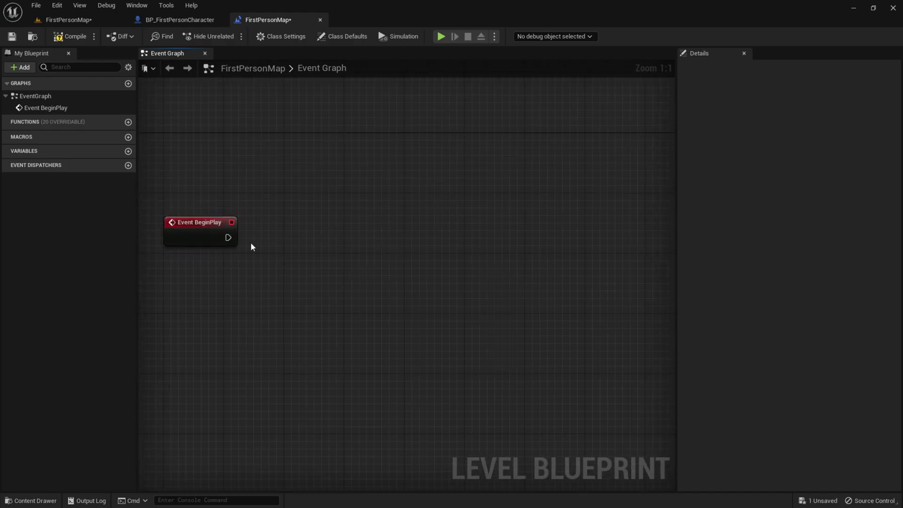
Add a Create Widget node from Event BeginPlay's execution output and straighten the connection between the two nodes.
left_click_drag(229, 238, 312, 241)
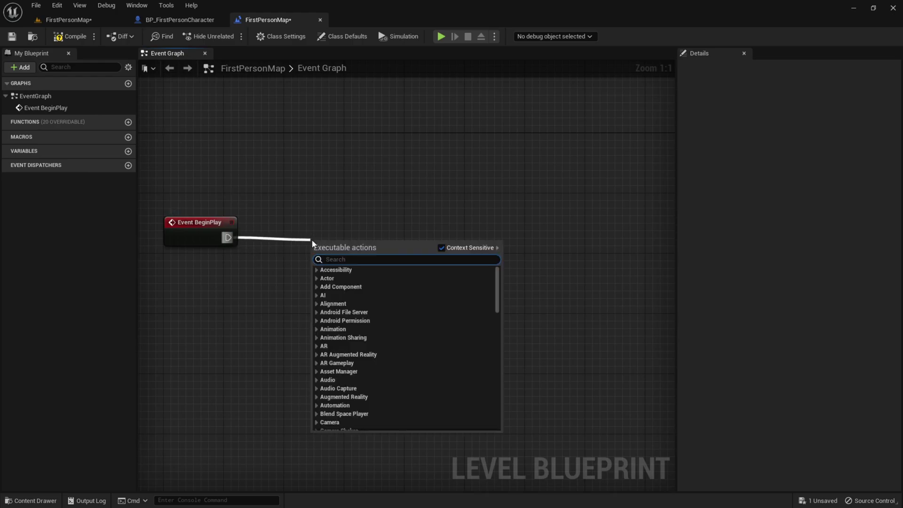
type("create widget")
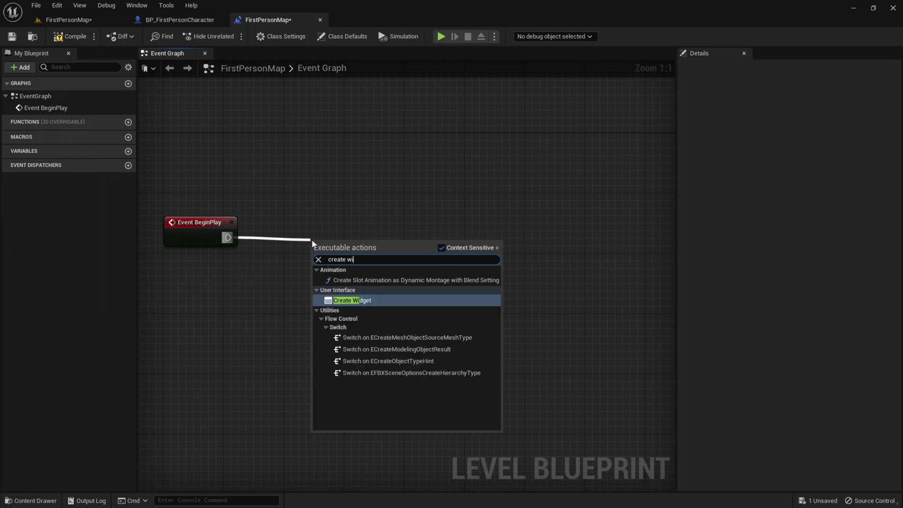
key("Return")
left_click_drag(363, 247, 350, 234)
left_click_drag(236, 184, 352, 236)
key("q")
left_click(356, 193)
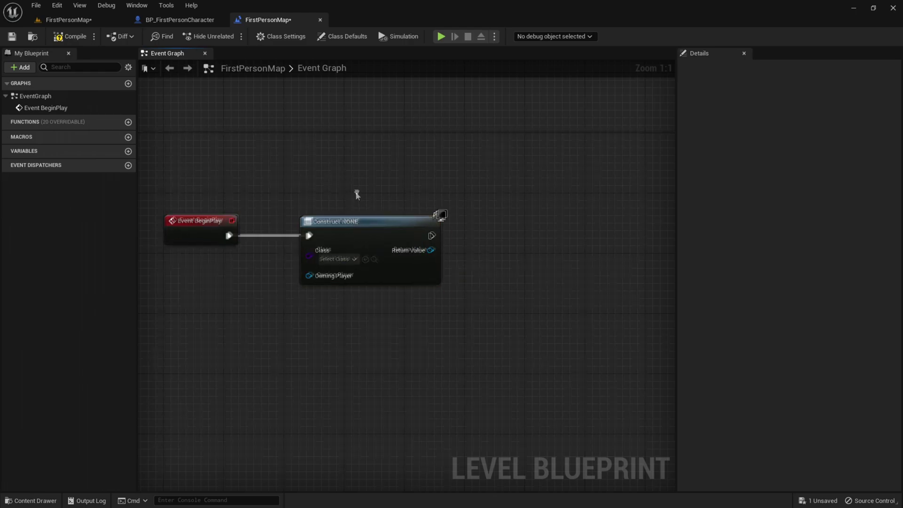
Set the Create Widget node's class to Blur_VHS.
right_click_drag(356, 194, 389, 159)
left_click(372, 228)
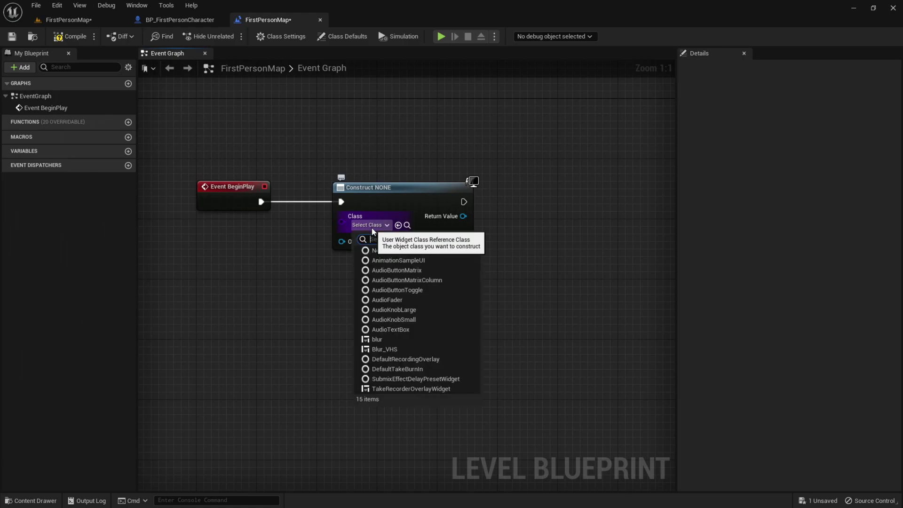
left_click(390, 349)
Chain an Add to Viewport node after Create Blur VHS Widget, wire Return Value to its Target, and compile the level blueprint.
right_click_drag(382, 298, 488, 257)
right_click_drag(537, 201, 398, 209)
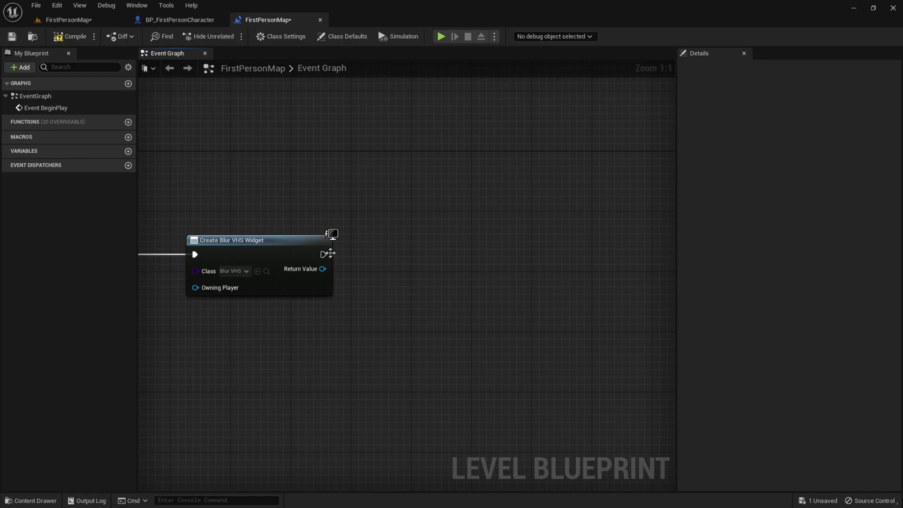
left_click_drag(329, 254, 414, 254)
type("a")
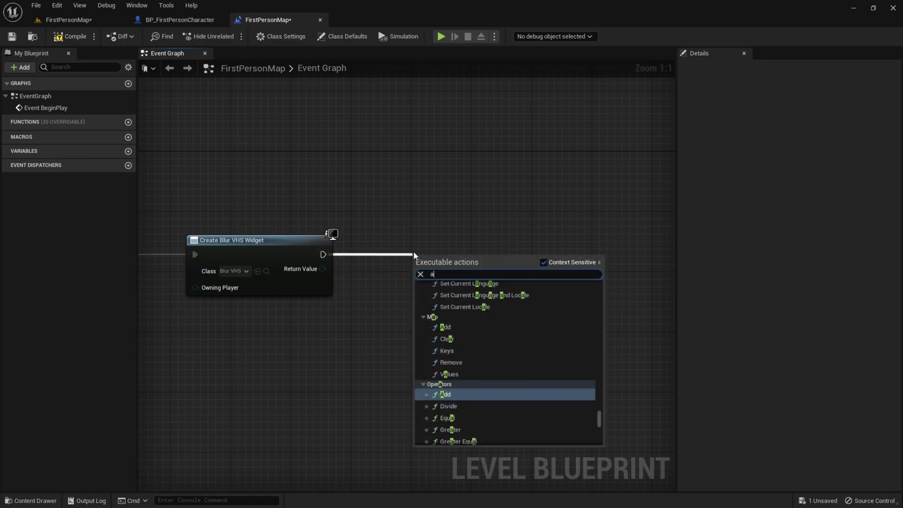
type("dd to")
type("vi")
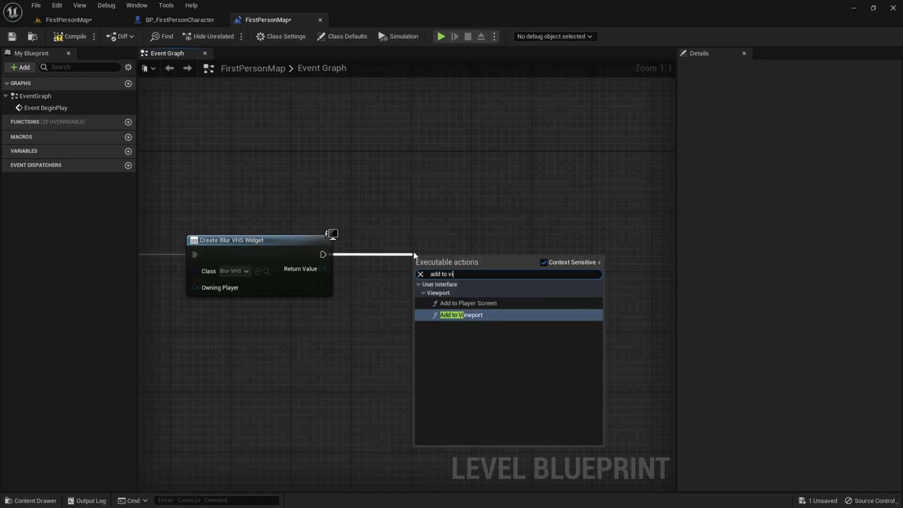
key("Return")
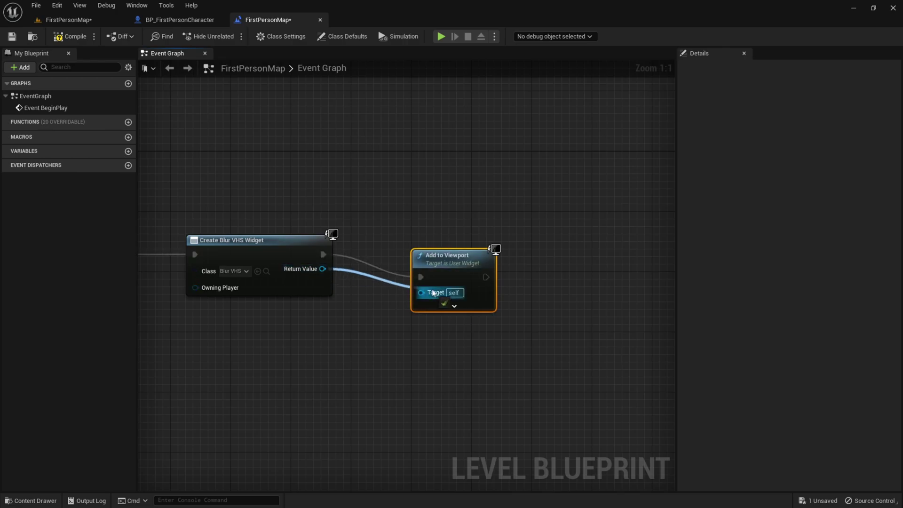
left_click(71, 36)
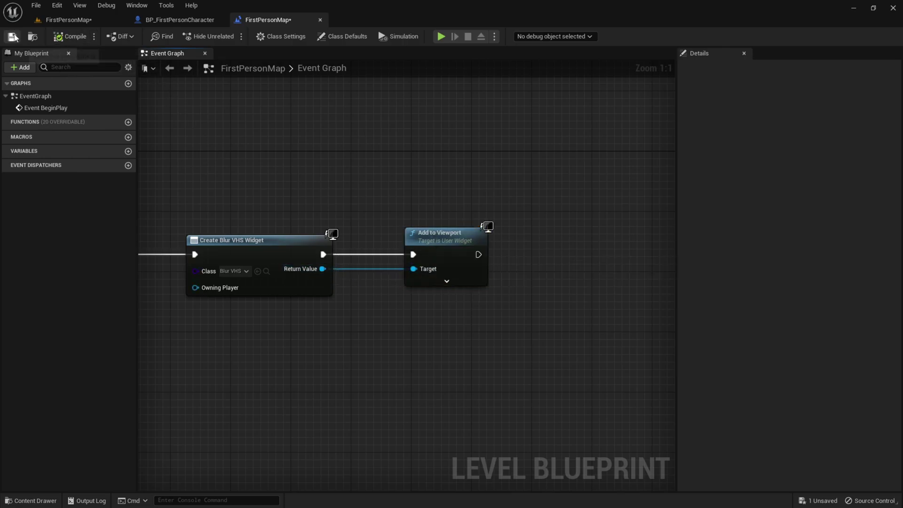
Play the first-person level full screen and walk around the blue cubes to examine the blurred 4:3 camera view.
left_click(108, 20)
left_click(208, 36)
key("F11")
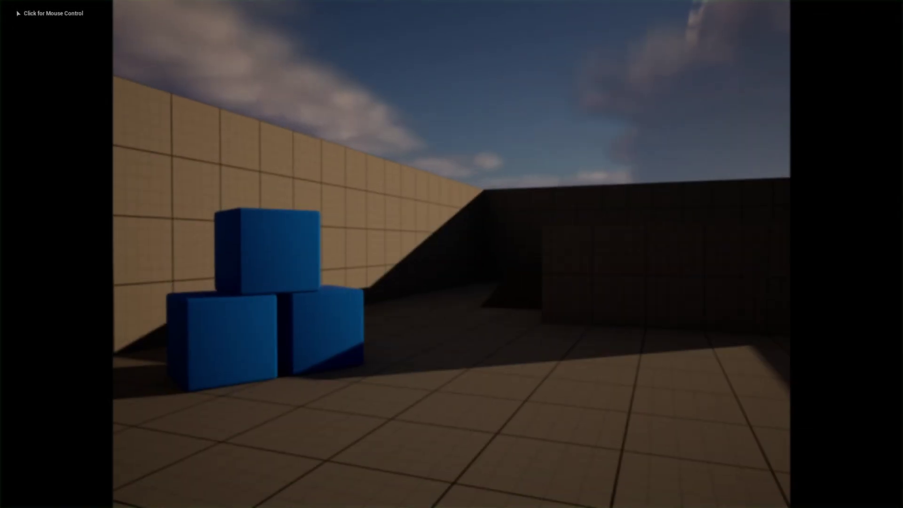
key("w")
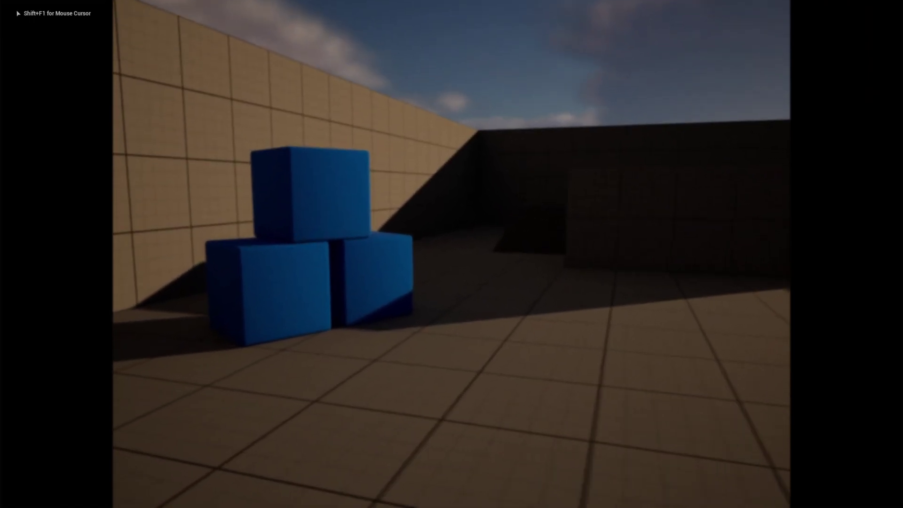
key("w")
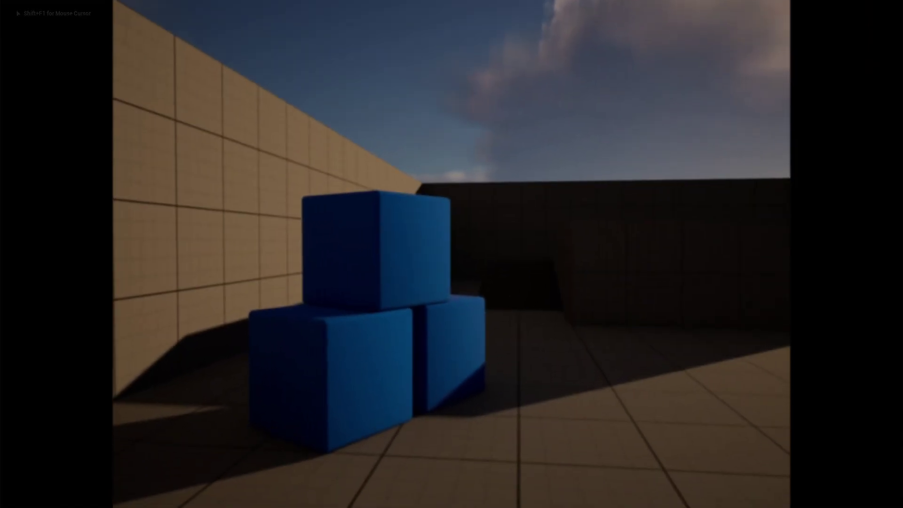
key("w")
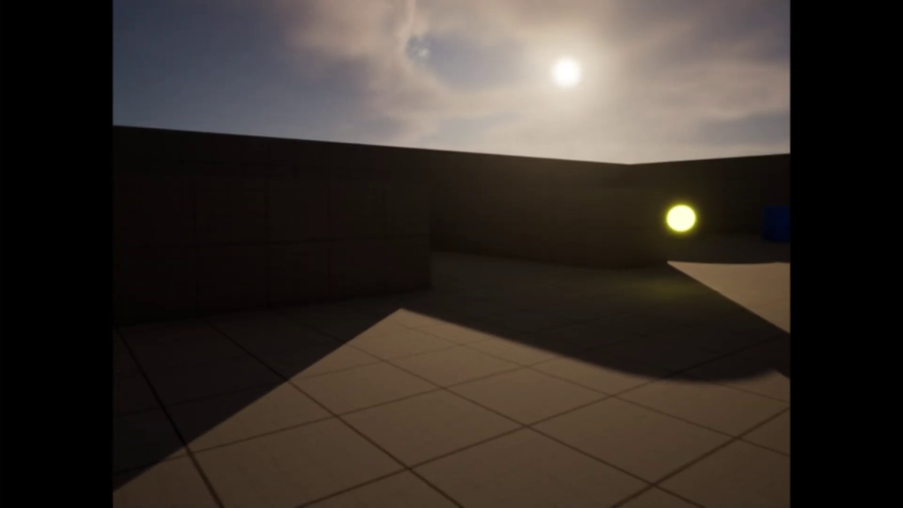
key("a")
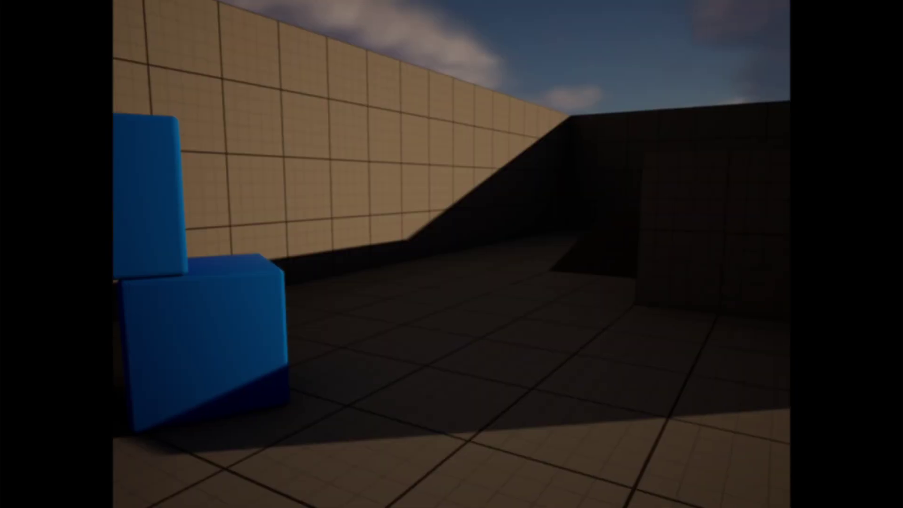
key("w")
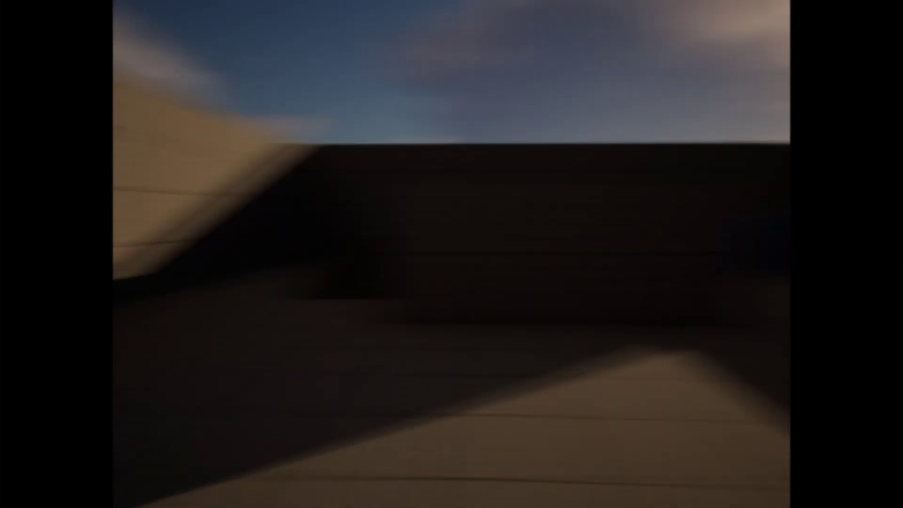
key("w")
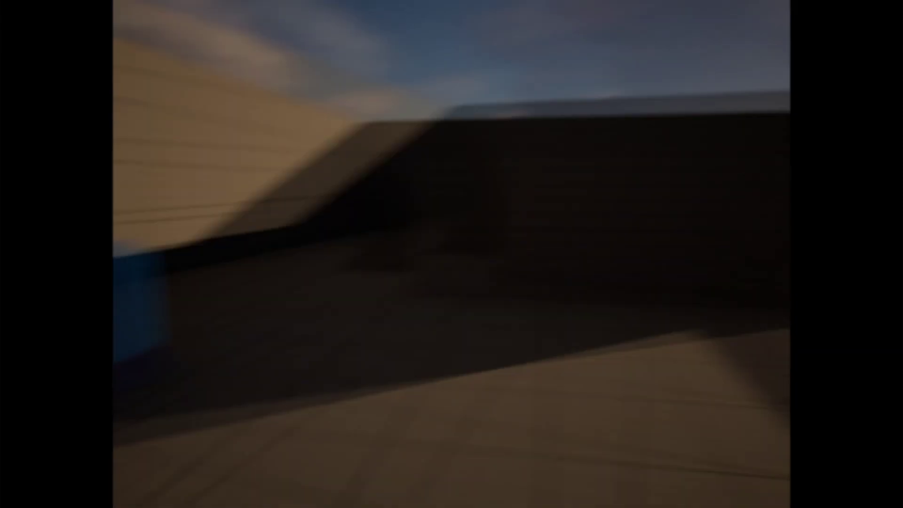
key("w")
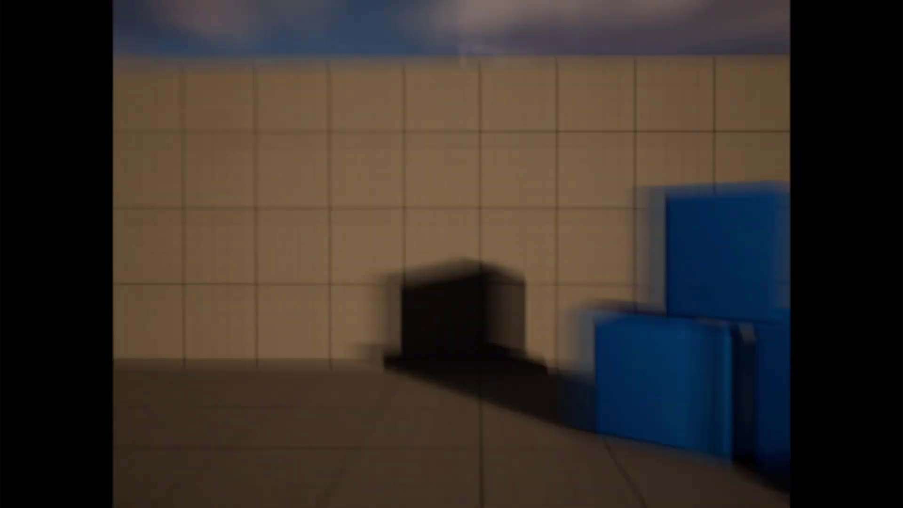
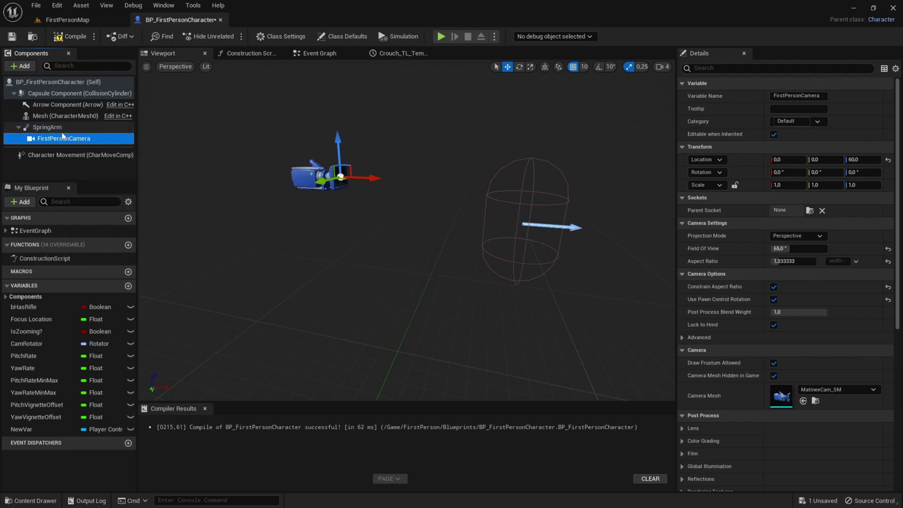
Turn off Do Collision Test on the SpringArm component of BP_FirstPersonCharacter.
left_click(79, 128)
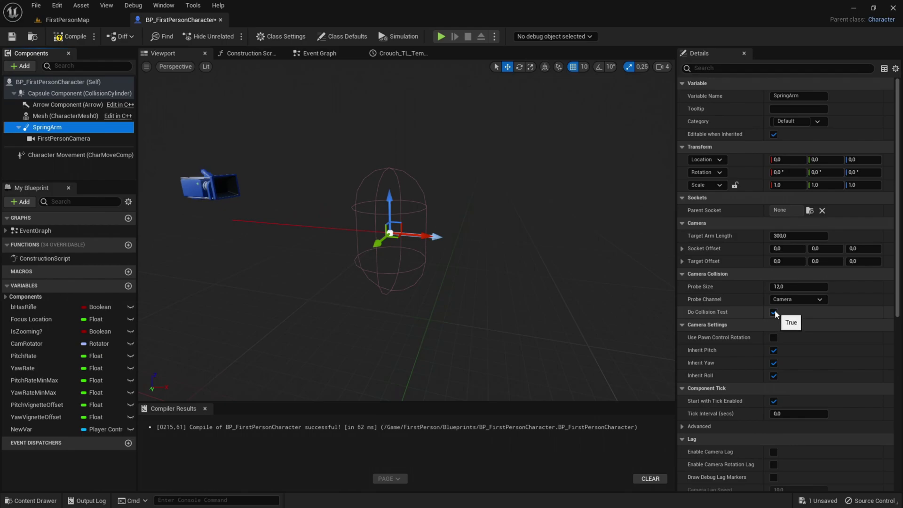
double_click(50, 127)
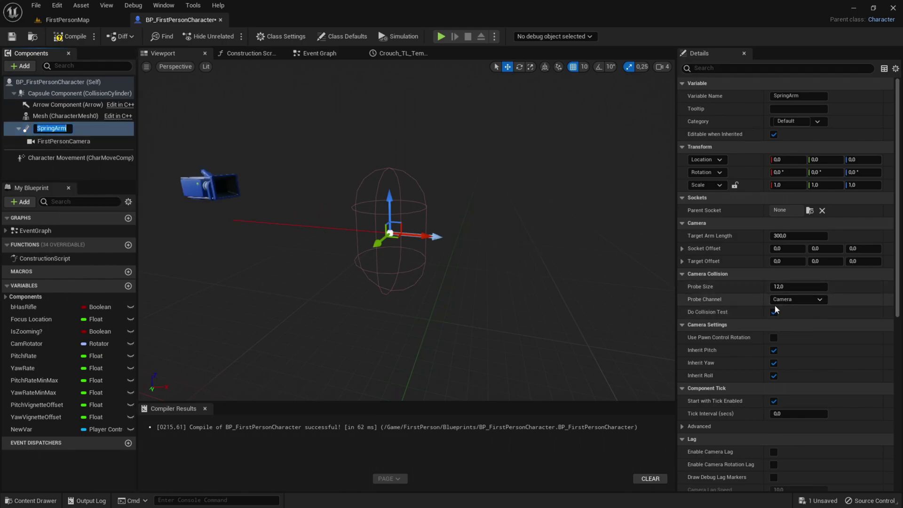
left_click(774, 313)
left_click(774, 314)
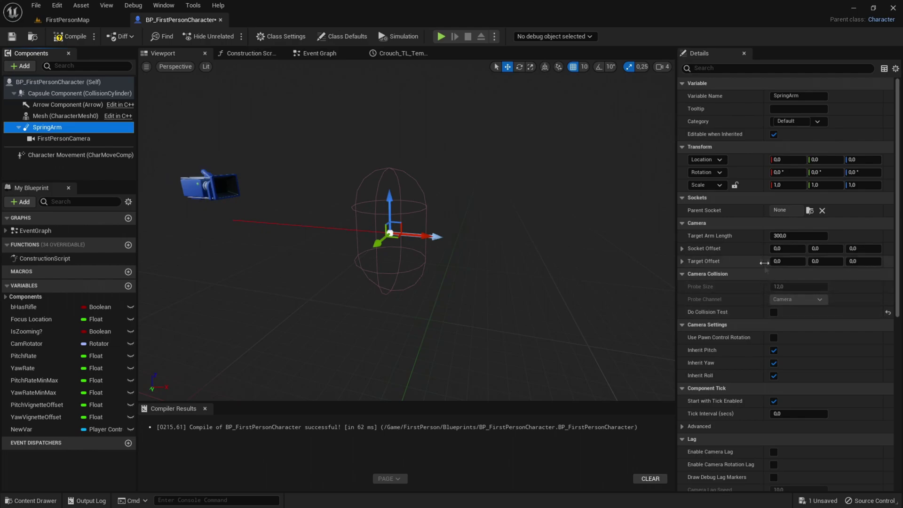
Set the SpringArm's Target Arm Length to 0 and compile the character blueprint.
left_click(778, 236)
type("0")
key("Return")
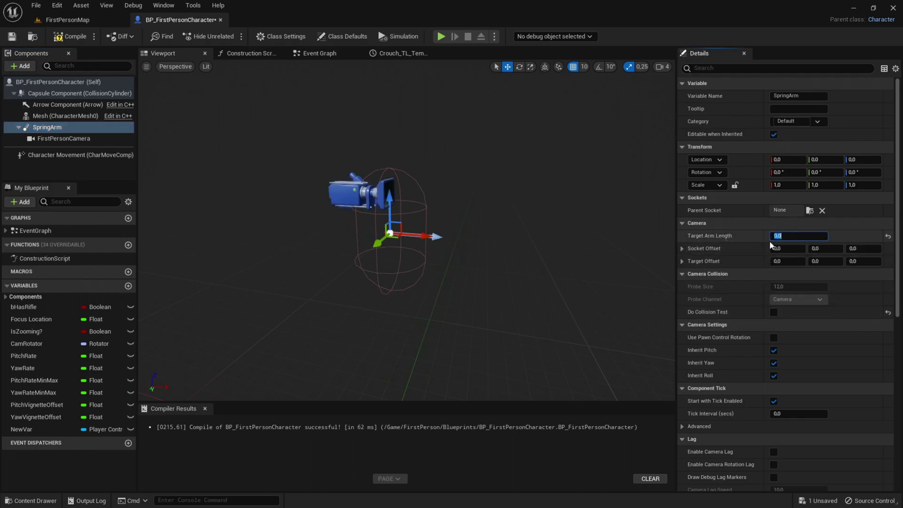
right_click_drag(525, 227, 519, 219)
scroll(526, 226, "up", 7)
scroll(502, 208, "down", 5)
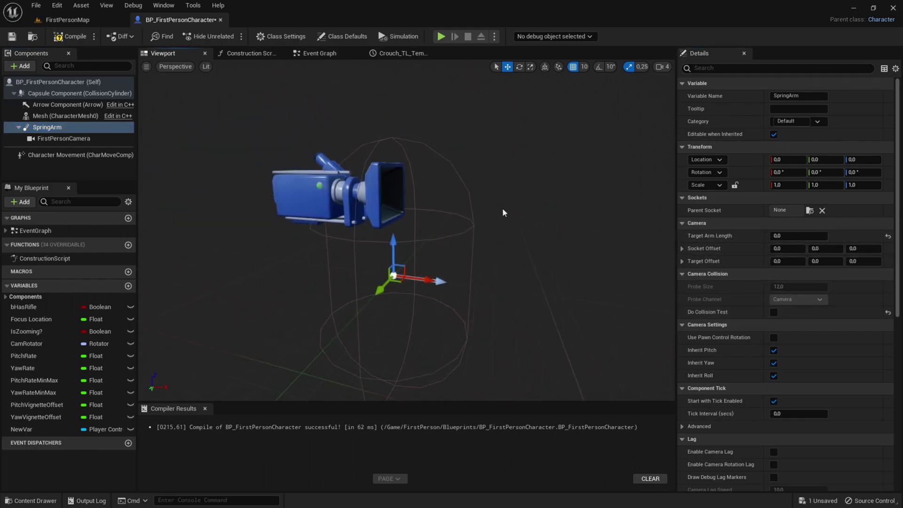
left_click(66, 36)
Try pitching the SpringArm to see how the attached camera swings around it, and undo the rotation.
left_click(71, 131)
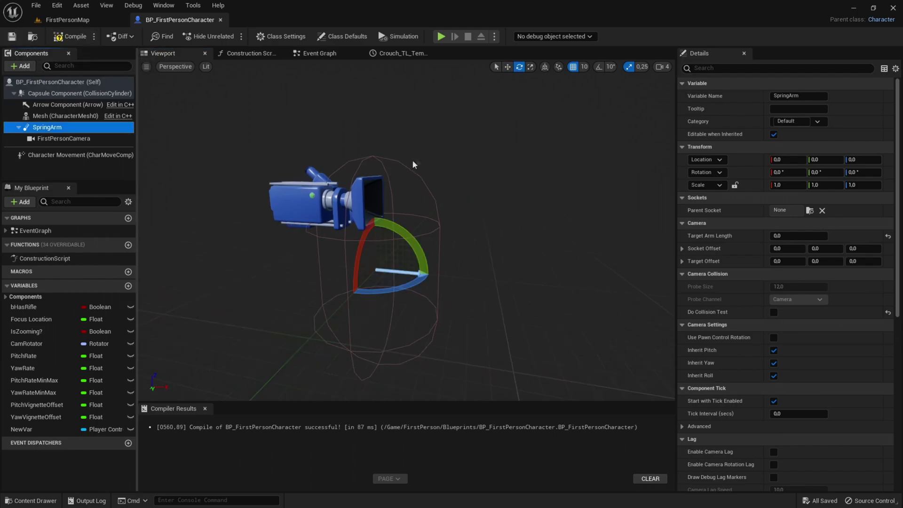
mouse_move(428, 157)
right_mouse_down()
mouse_move(449, 171)
mouse_move(425, 171)
right_mouse_up()
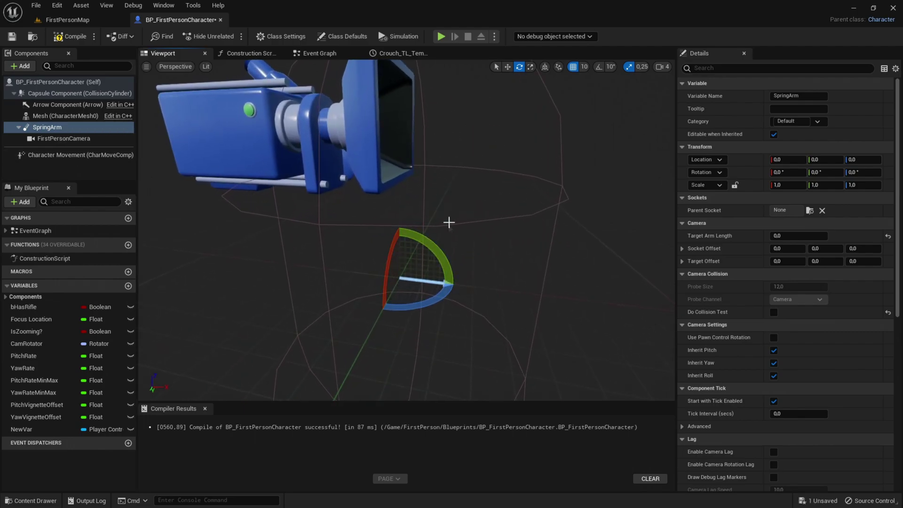
scroll(449, 222, "down", 5)
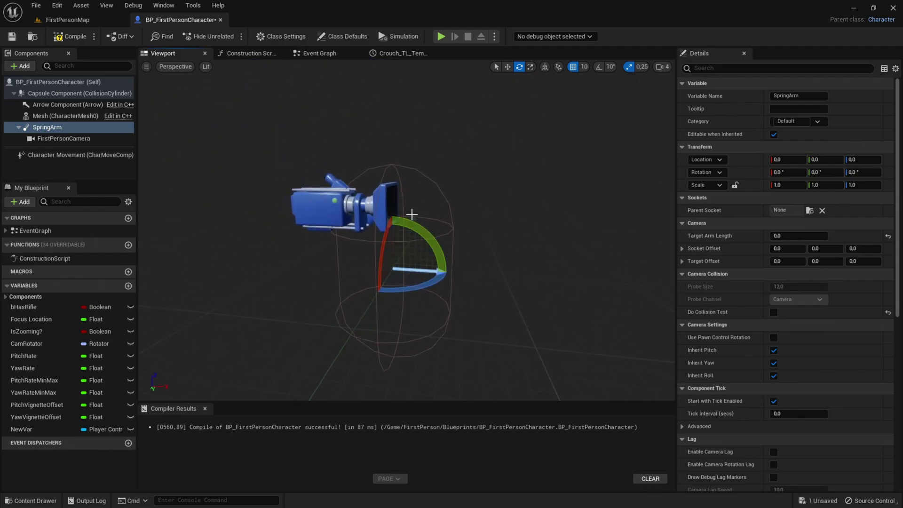
left_click_drag(410, 216, 390, 332)
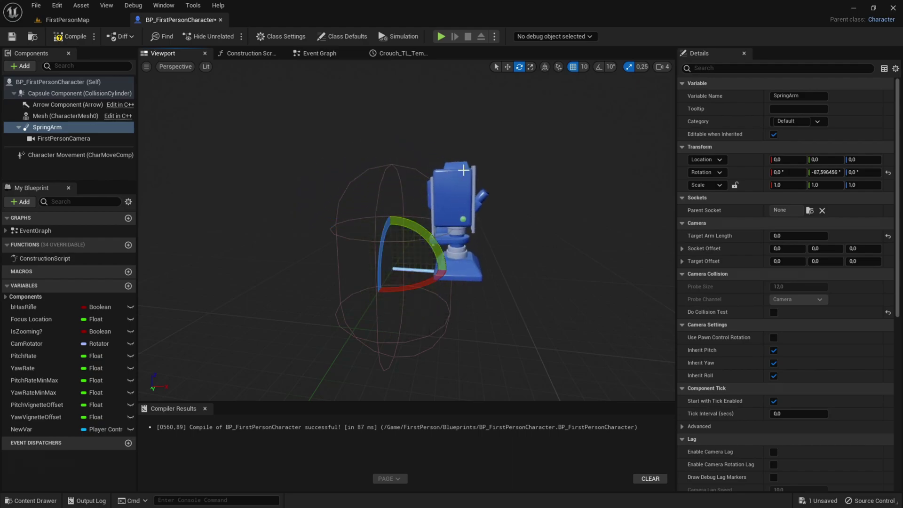
key("ctrl+z")
right_click_drag(486, 184, 527, 98)
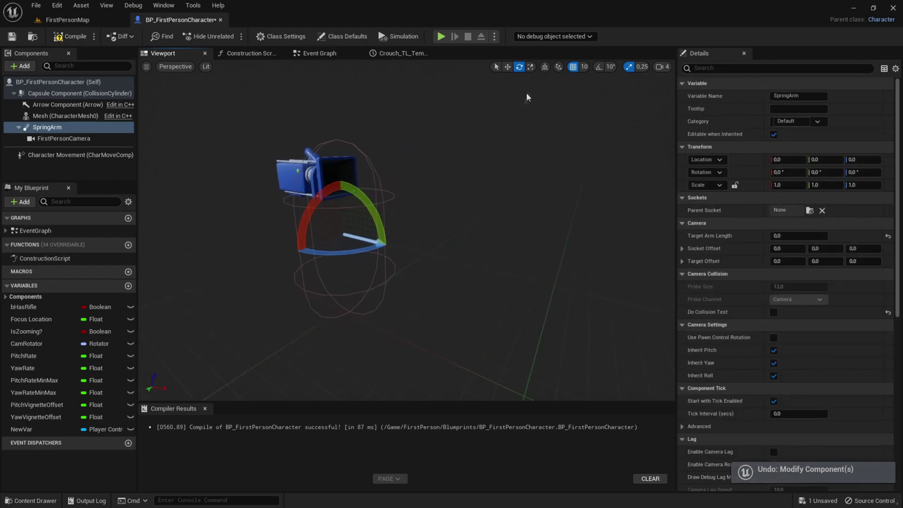
Raise the SpringArm vertically inside the capsule to a Z location of 60.
left_click(508, 67)
right_click_drag(376, 244, 352, 238)
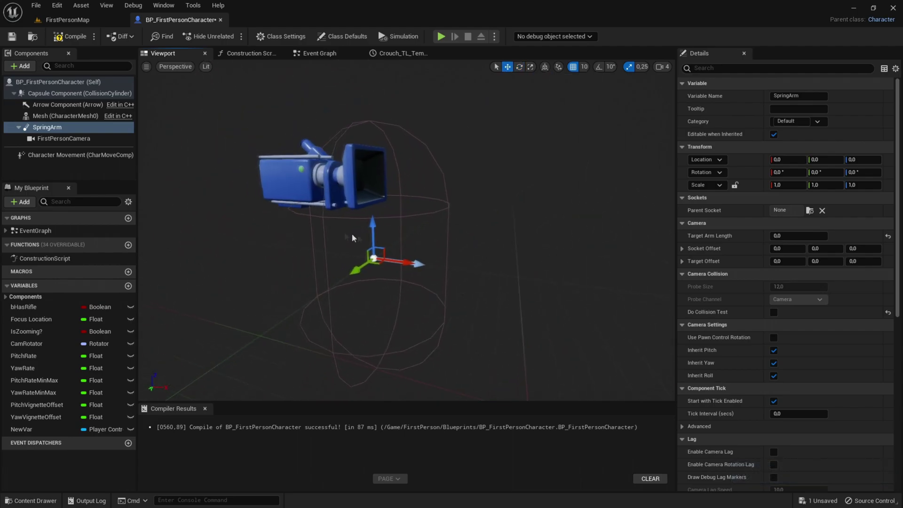
left_click_drag(379, 222, 382, 147)
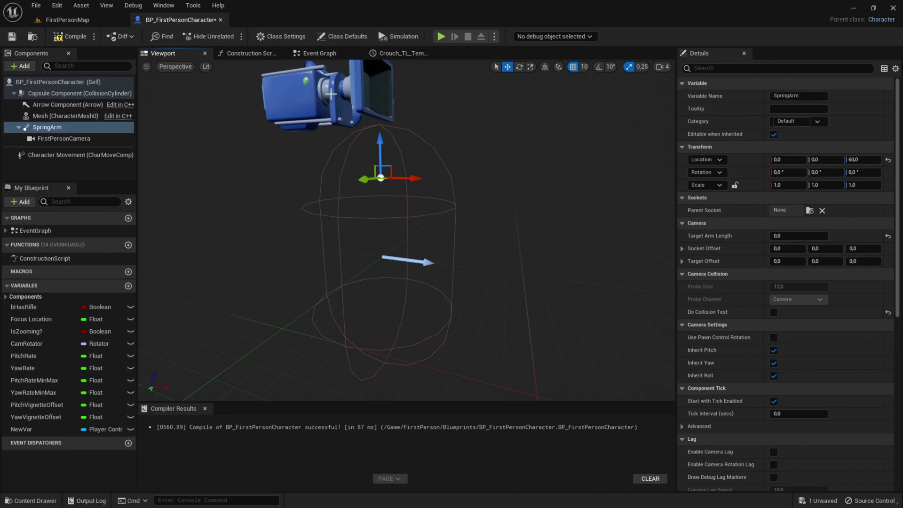
Move FirstPersonCamera down onto the SpringArm's origin at relative location 0, 0, 0 and compile the blueprint.
left_click(63, 138)
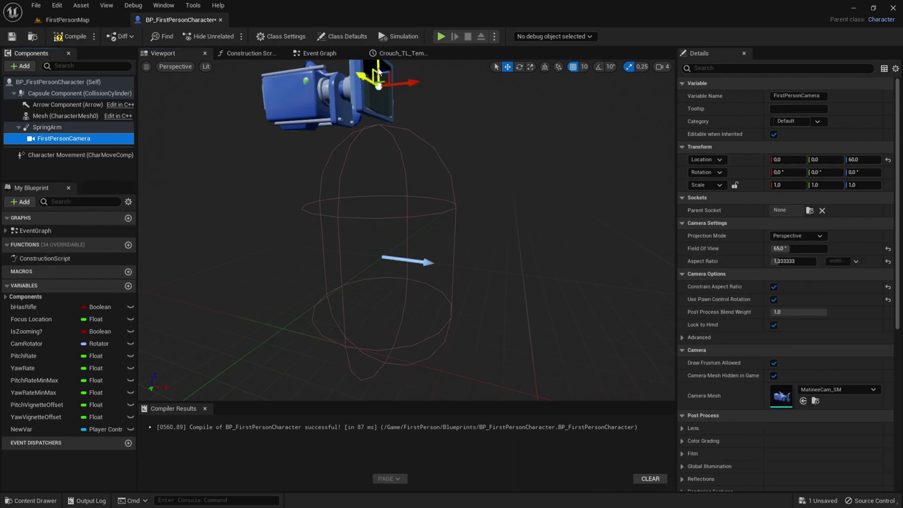
left_click_drag(378, 71, 376, 164)
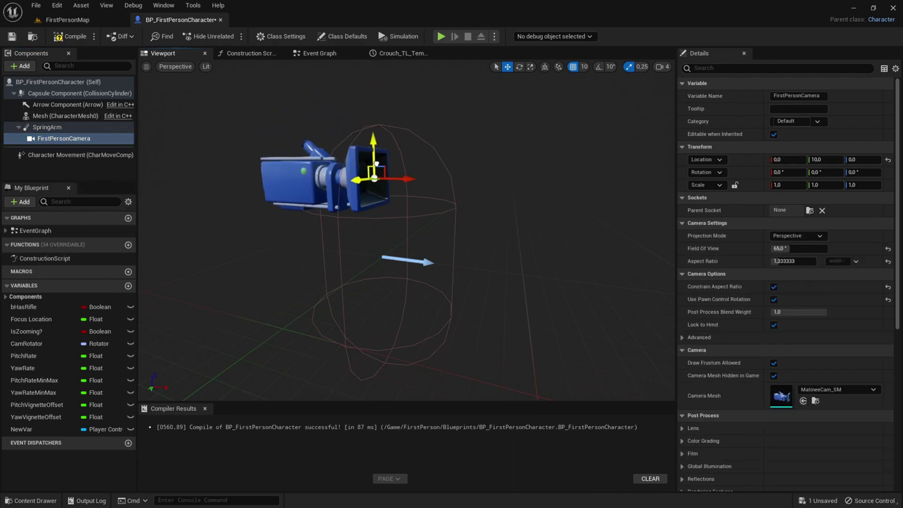
left_click_drag(376, 164, 392, 188)
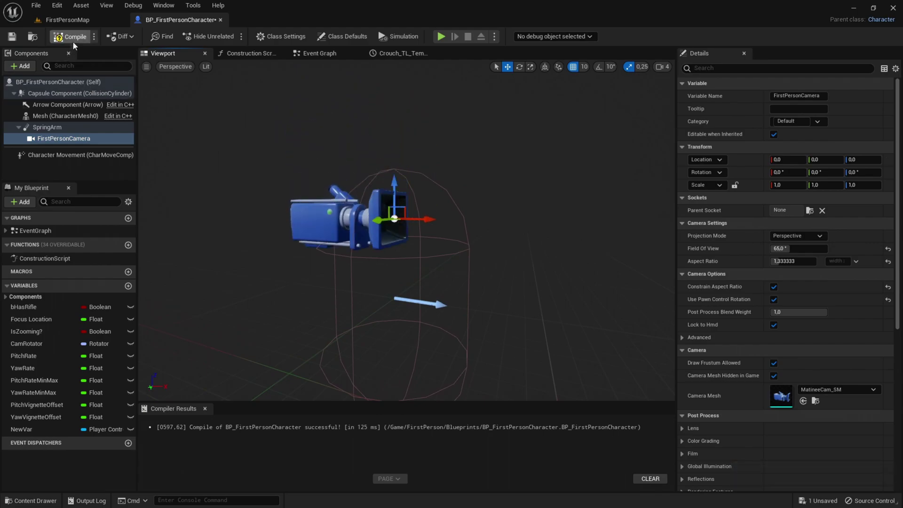
left_click(72, 39)
Compare the pivot positions of the SpringArm and FirstPersonCamera components by selecting them alternately.
left_click(47, 127)
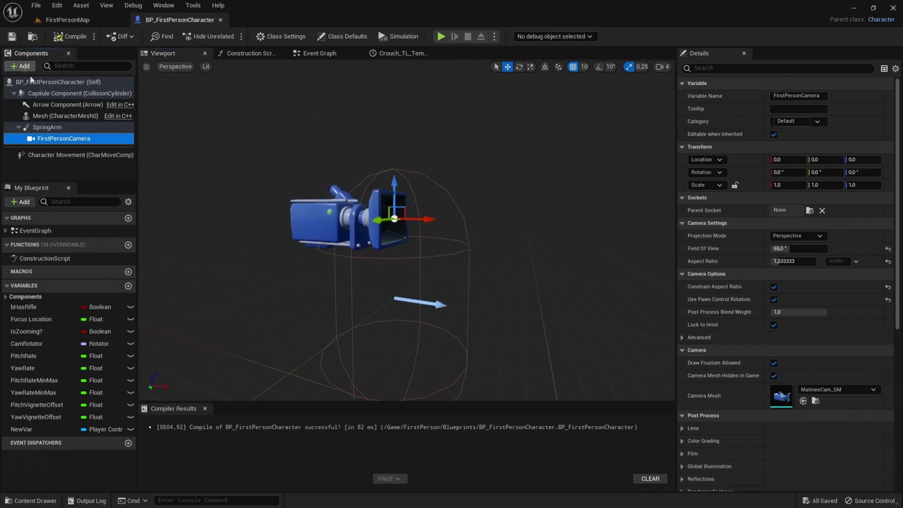
left_click(55, 129)
left_click(56, 139)
left_click(57, 128)
left_click(57, 138)
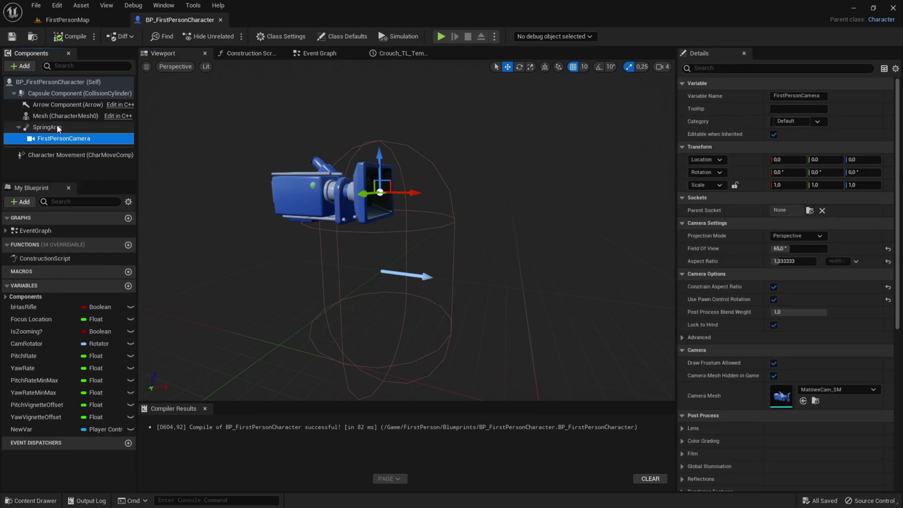
left_click(57, 127)
left_click(57, 138)
left_click(56, 128)
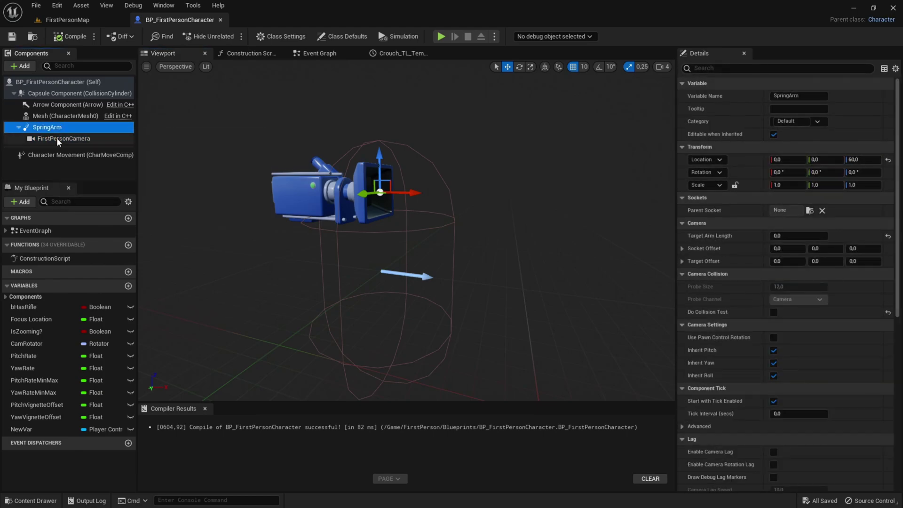
Try rotating the raised SpringArm to check how the camera pivots, and undo the rotation.
left_click(519, 67)
mouse_move(343, 146)
left_mouse_down()
mouse_move(347, 172)
mouse_move(345, 160)
left_mouse_up()
key("ctrl+z")
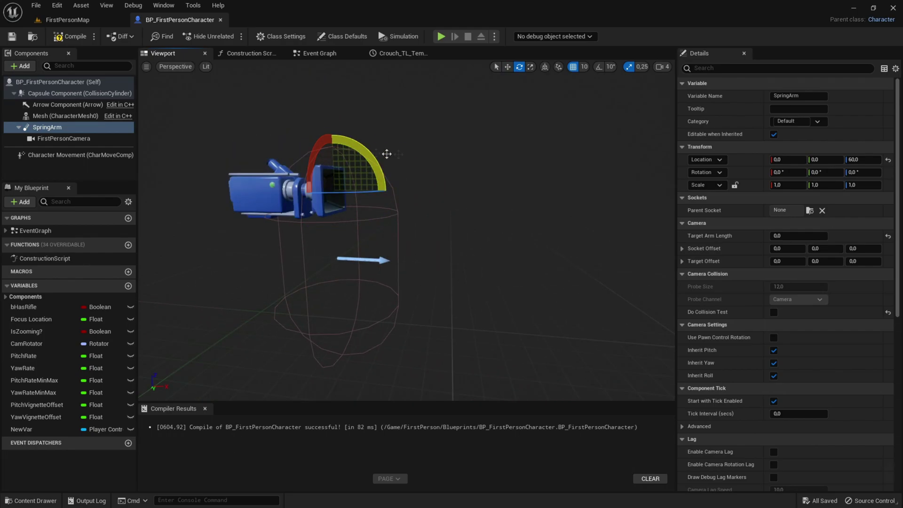
Enable Use Pawn Control Rotation on the SpringArm and disable it on FirstPersonCamera.
left_click(62, 124)
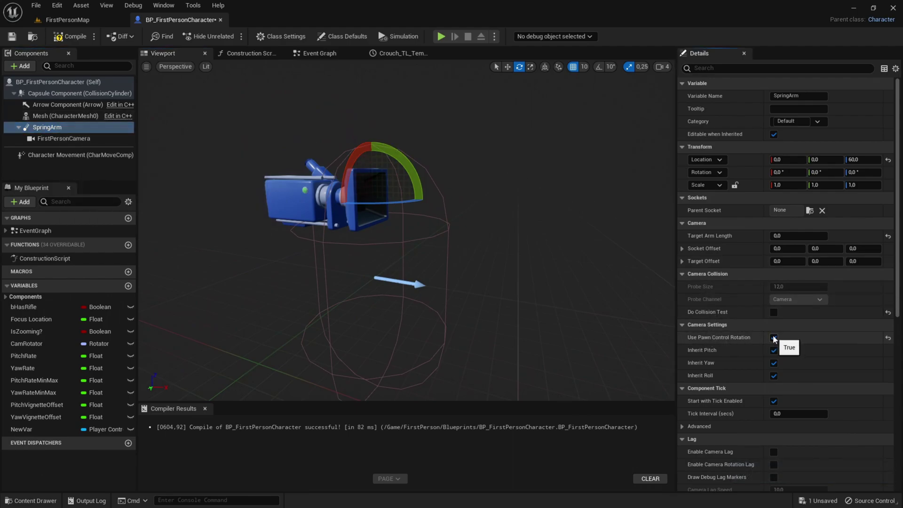
left_click(84, 140)
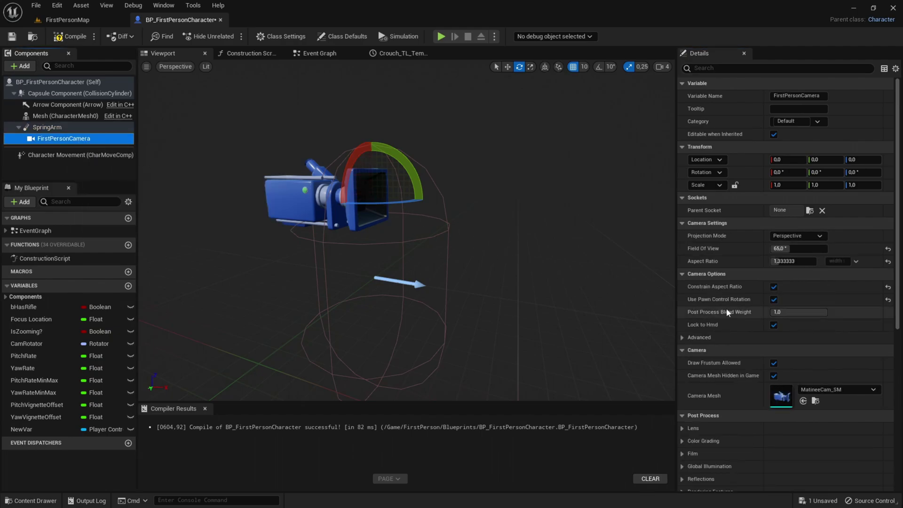
left_click(773, 300)
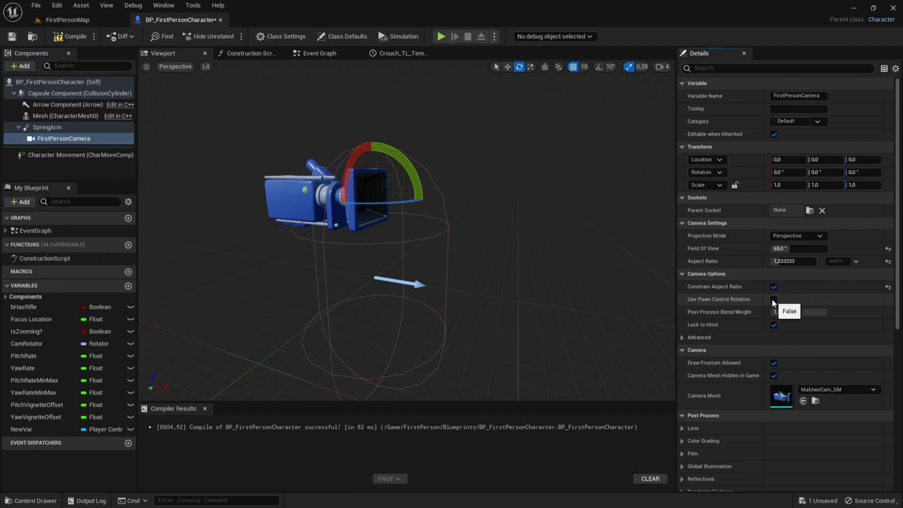
Enable Camera Lag and Camera Rotation Lag on the SpringArm component.
left_click(75, 127)
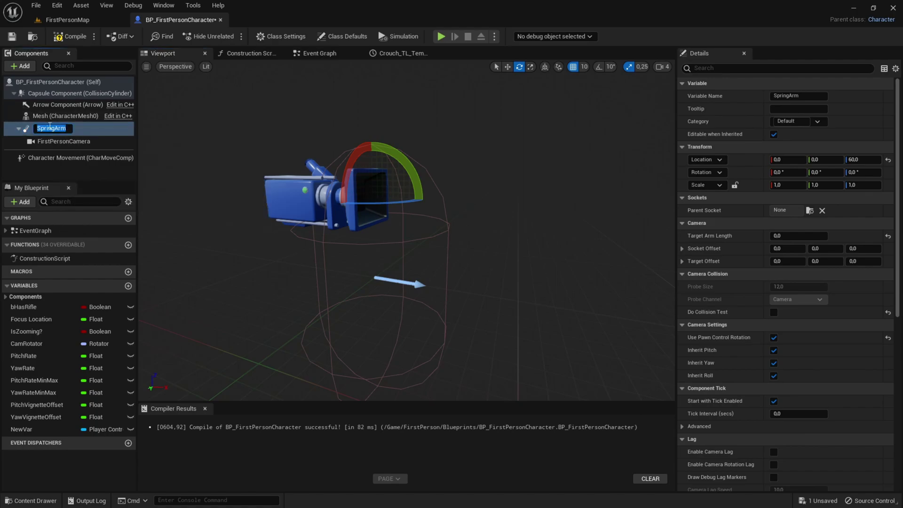
right_click_drag(265, 116, 456, 126)
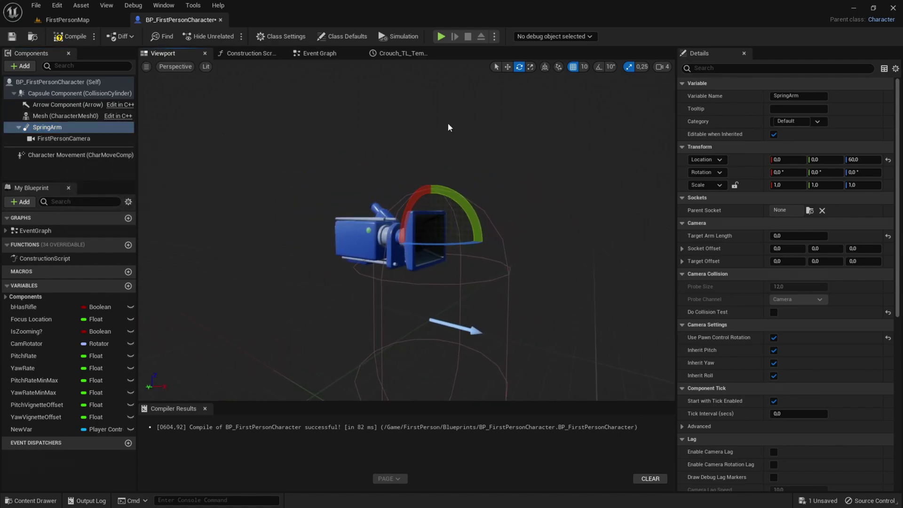
scroll(696, 275, "down", 3)
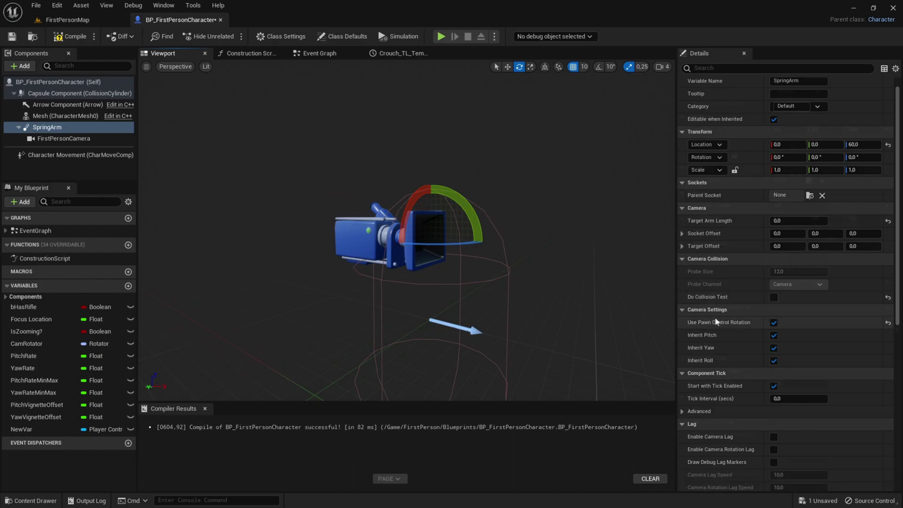
scroll(762, 298, "down", 2)
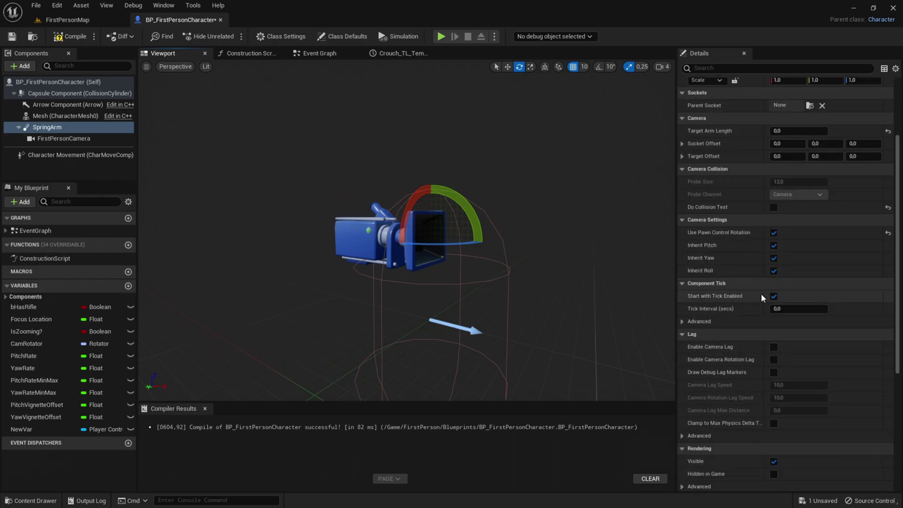
left_click(64, 128)
scroll(715, 244, "down", 2)
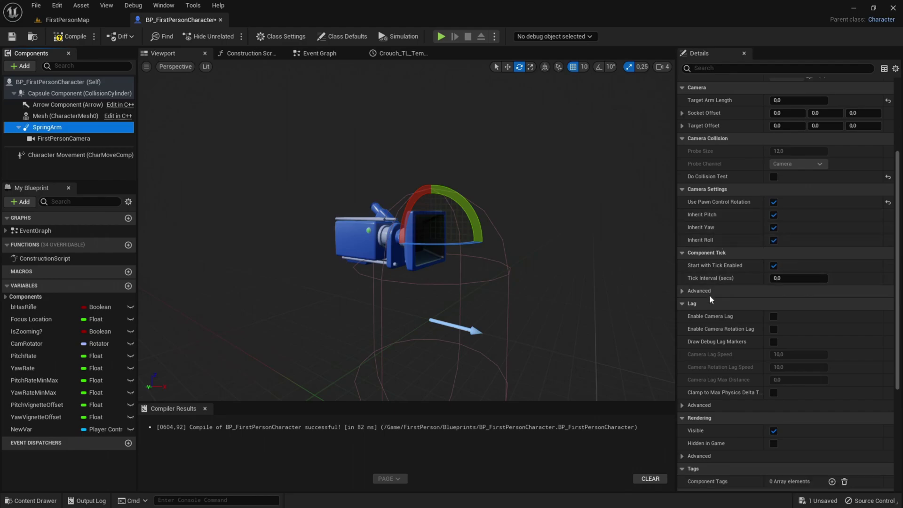
scroll(707, 308, "down", 1)
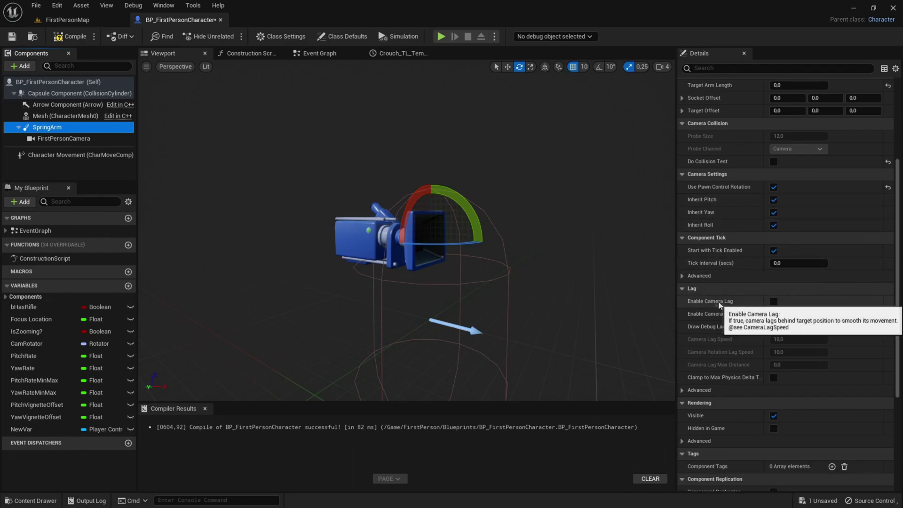
left_click(773, 301)
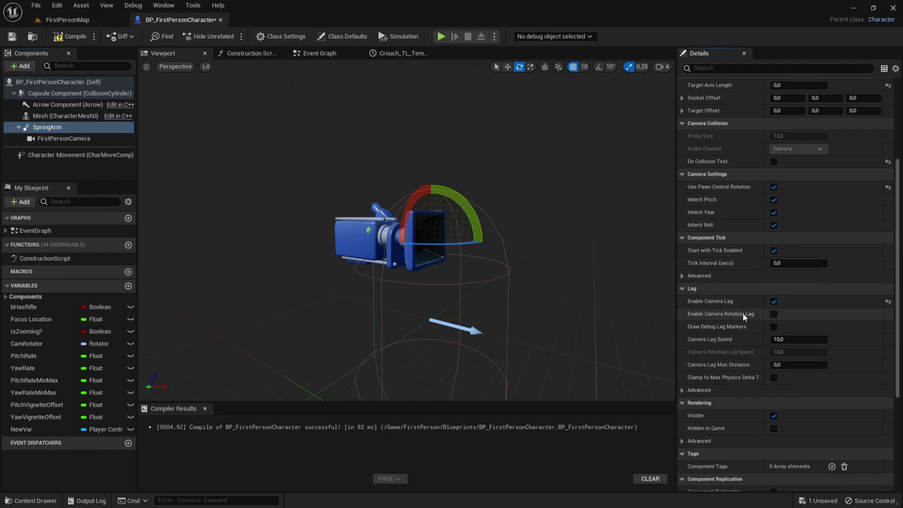
left_click(773, 314)
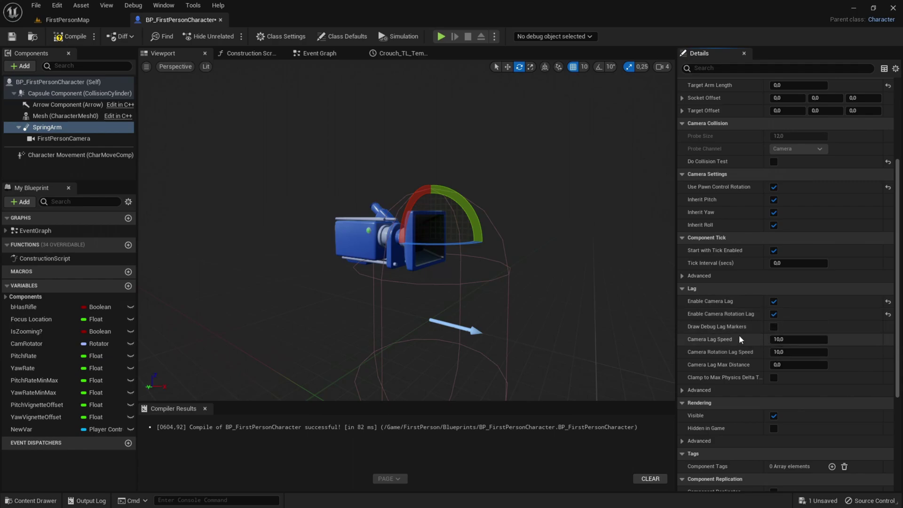
Set the SpringArm's Camera Lag Speed to 5.0, keeping Camera Rotation Lag Speed at 10.0.
right_click_drag(484, 251, 488, 252)
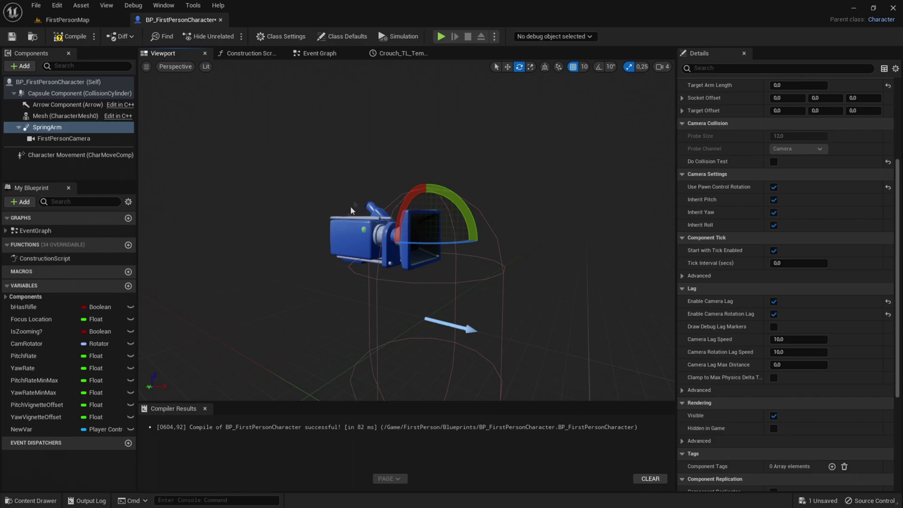
right_click_drag(465, 146, 378, 167)
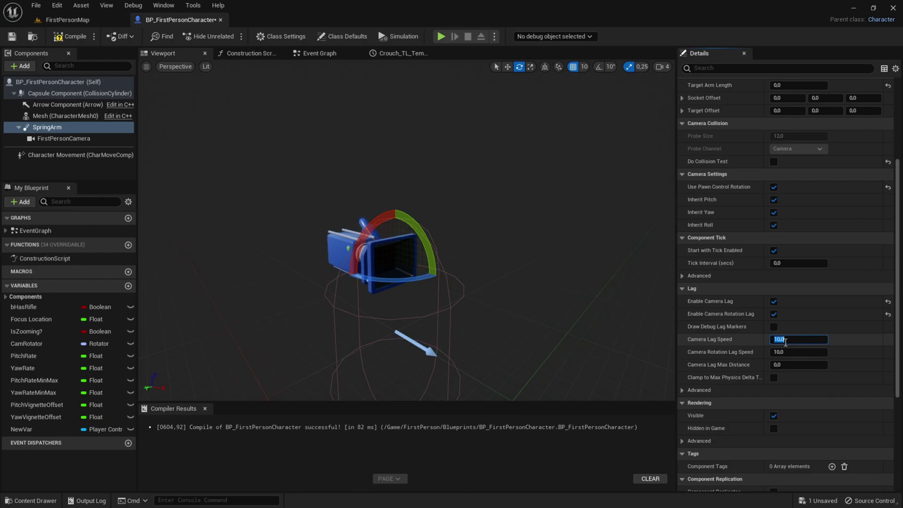
right_click_drag(540, 235, 618, 225)
right_click_drag(531, 264, 483, 259)
left_click(741, 358)
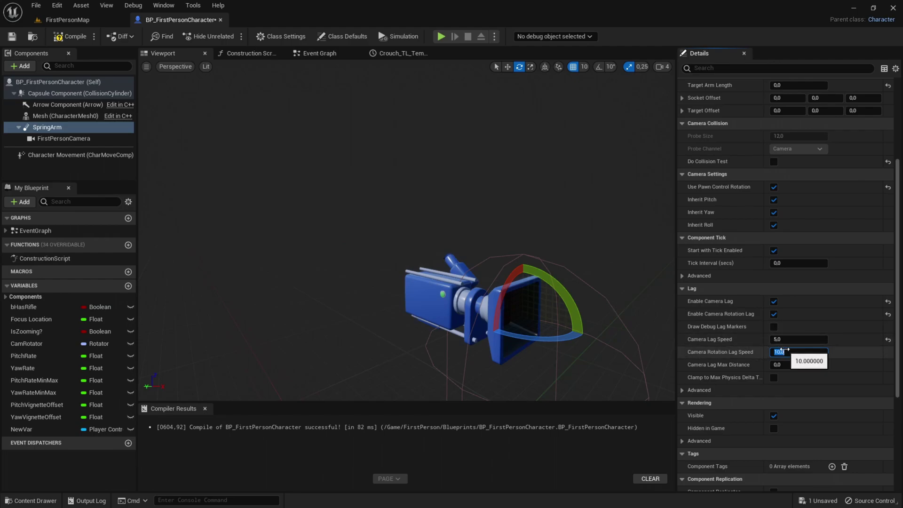
right_click_drag(611, 311, 612, 305)
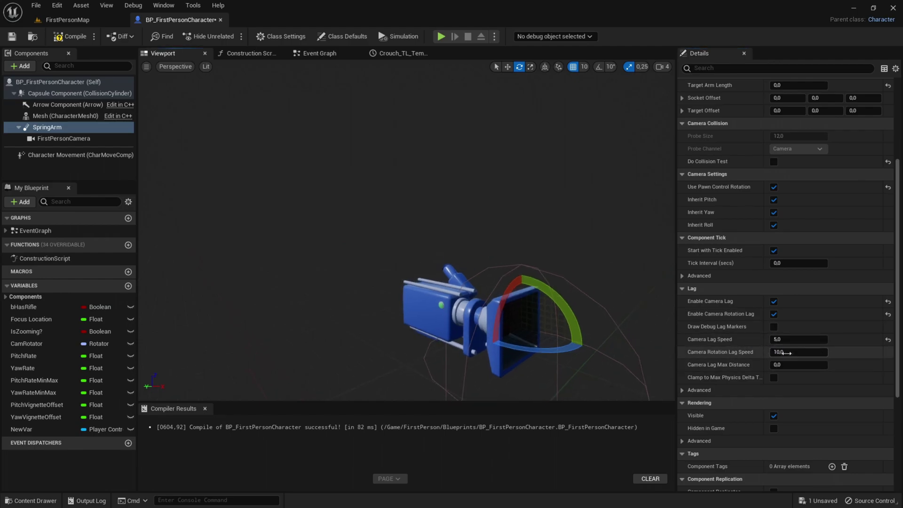
Playtest FirstPersonMap in fullscreen, walking and looking around to check the lagging camera movement.
left_click(64, 20)
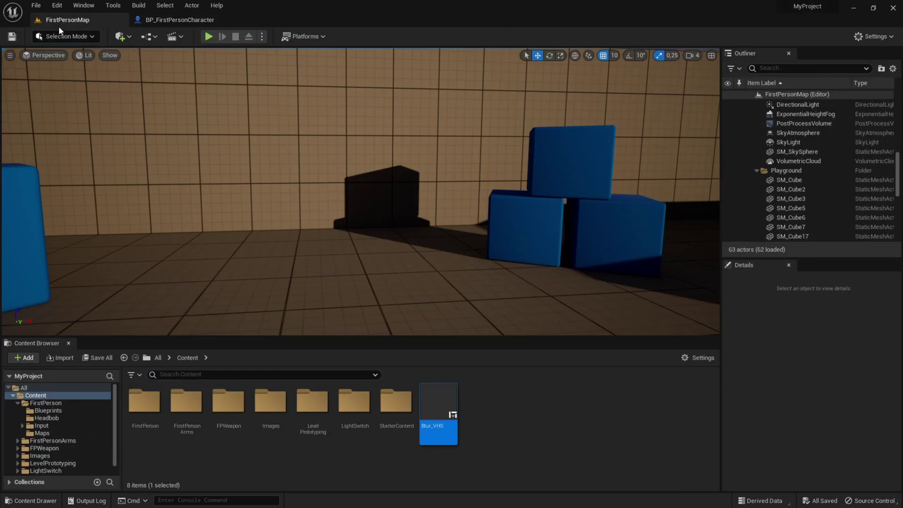
left_click(208, 36)
key("F11")
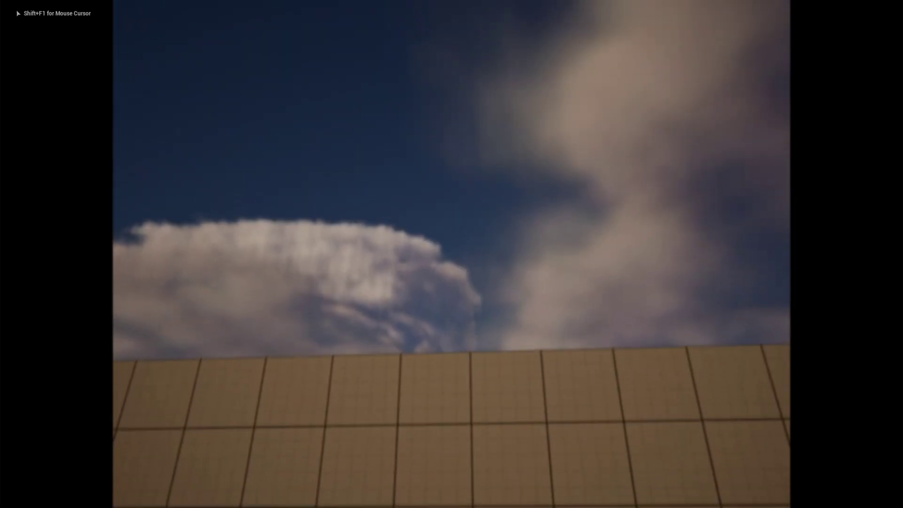
key("w")
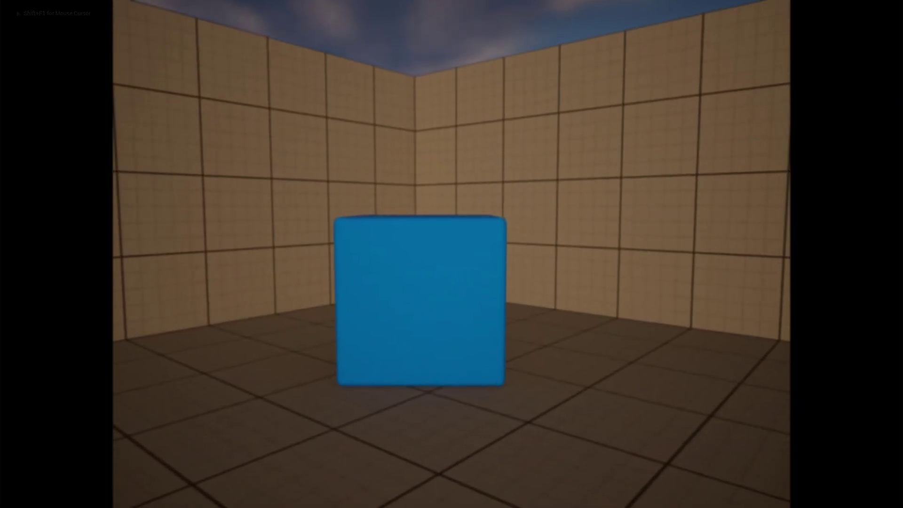
key("d")
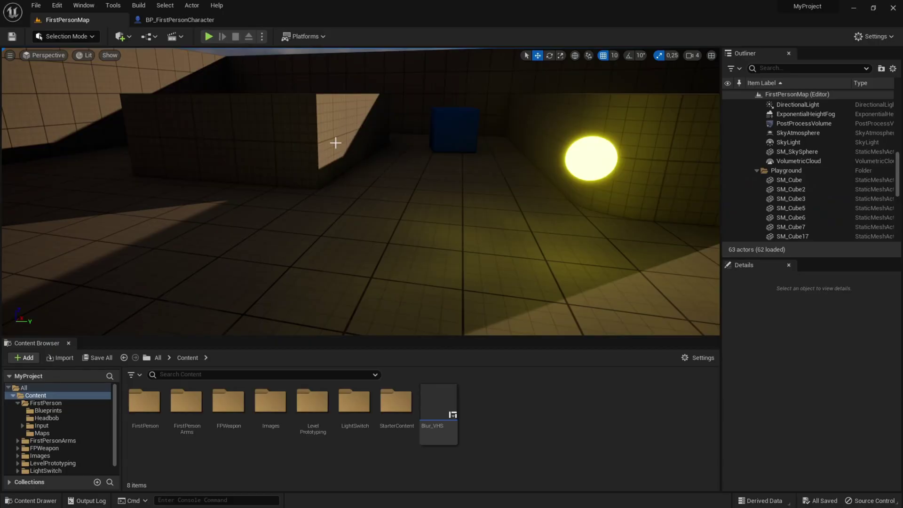
Reposition the level view near the glowing yellow sphere and playtest the camera from there, walking towards the sphere.
right_click_drag(336, 142, 364, 133)
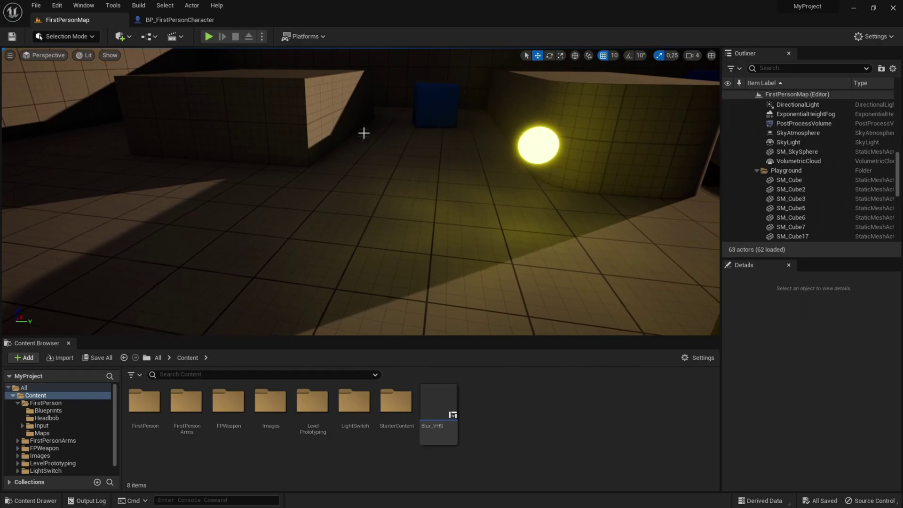
right_click_drag(301, 119, 343, 135)
right_click_drag(260, 81, 289, 102)
left_click(208, 37)
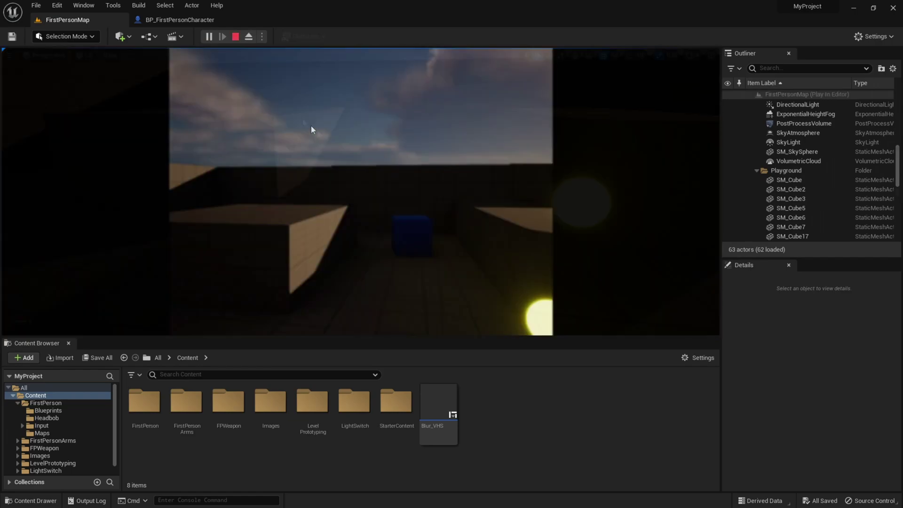
key("w")
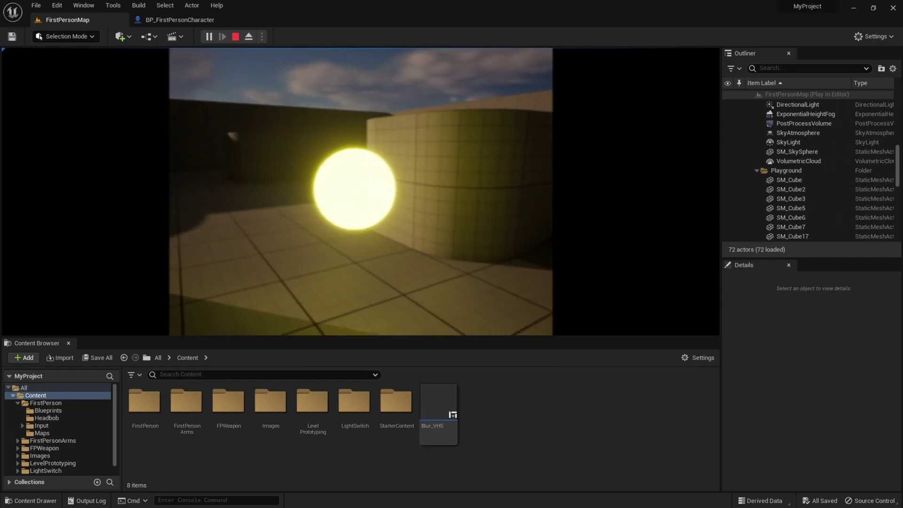
key("Escape")
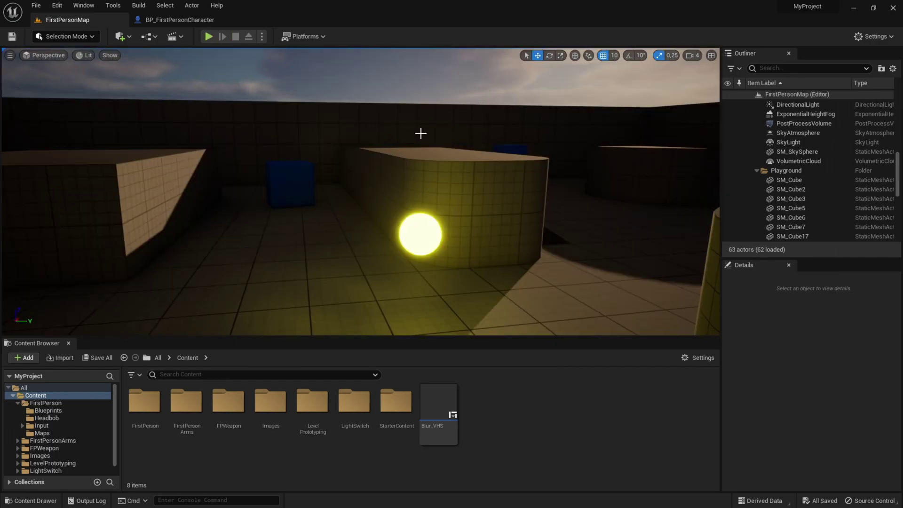
right_click_drag(421, 123, 397, 133)
key("w")
right_click_drag(494, 124, 494, 125)
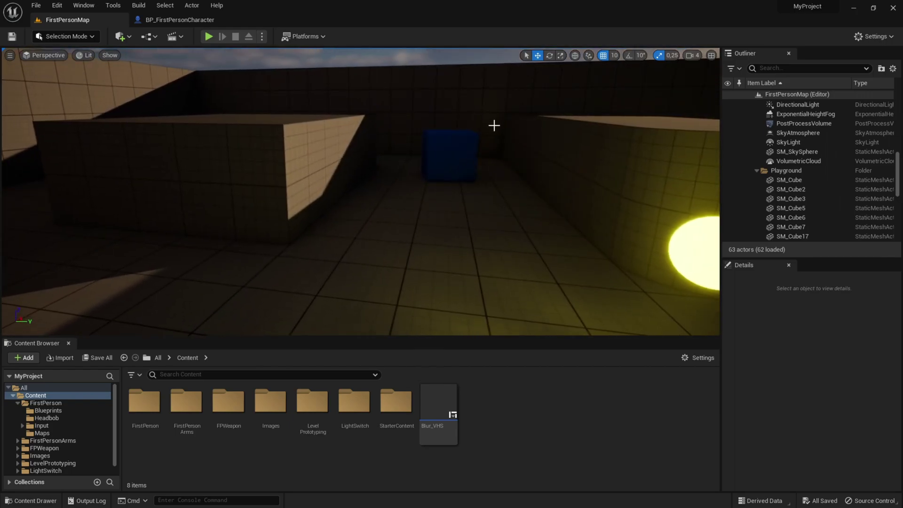
left_click_drag(491, 117, 491, 117)
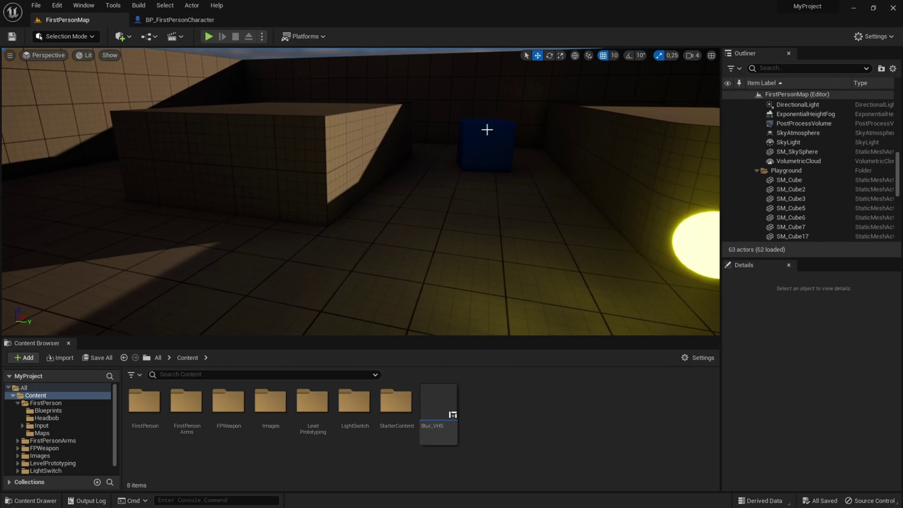
left_click(543, 415)
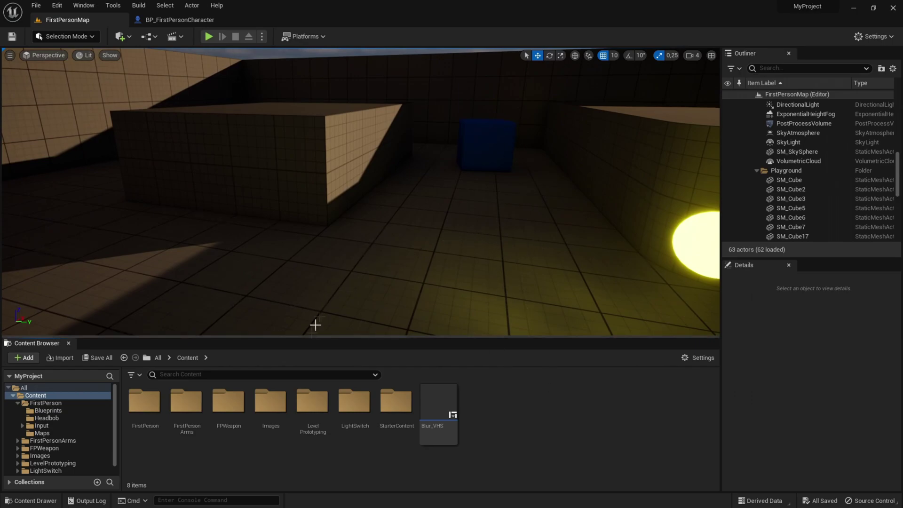
Open the DirtLens folder inside Images and select the Lens_Dirt_Collection texture to inspect its details.
right_click(507, 411)
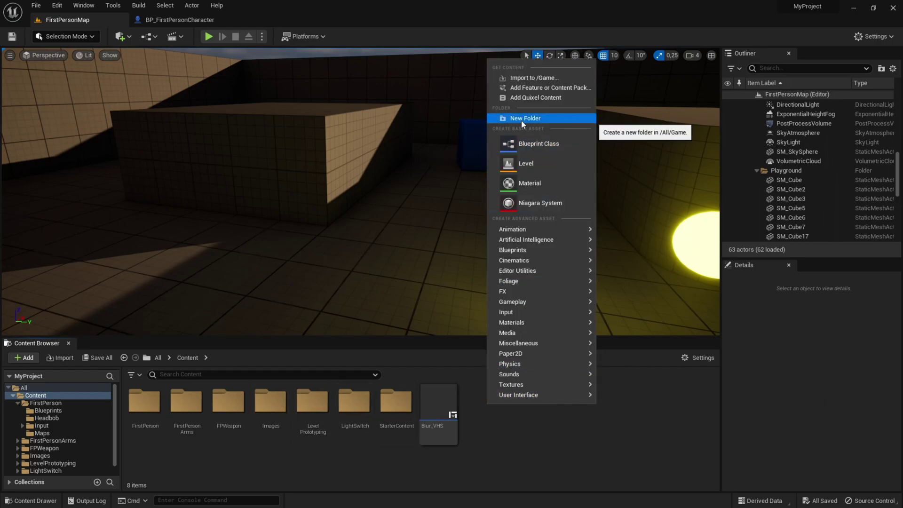
left_click(277, 398)
double_click(277, 399)
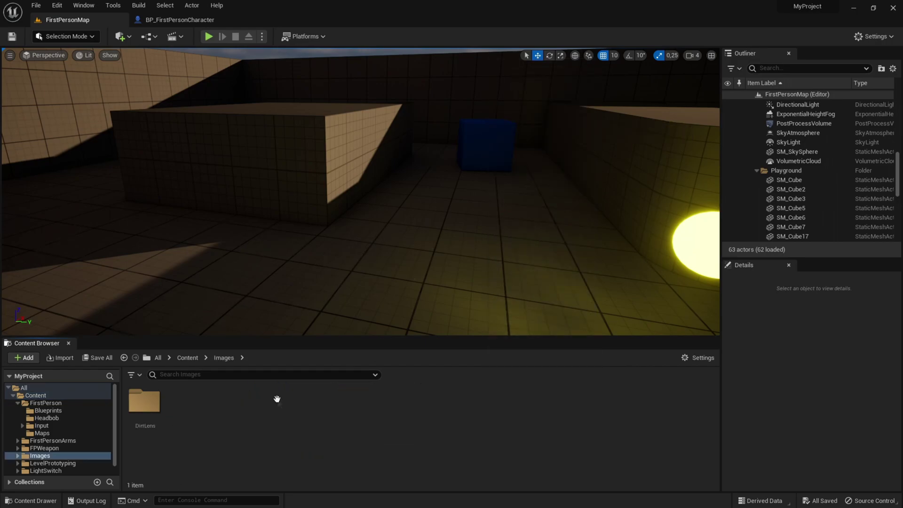
right_click_drag(300, 268, 339, 236)
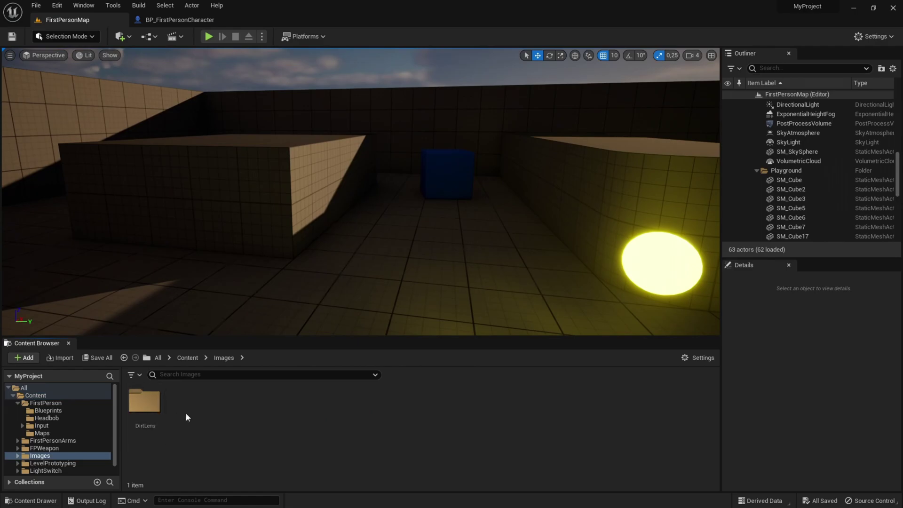
double_click(147, 405)
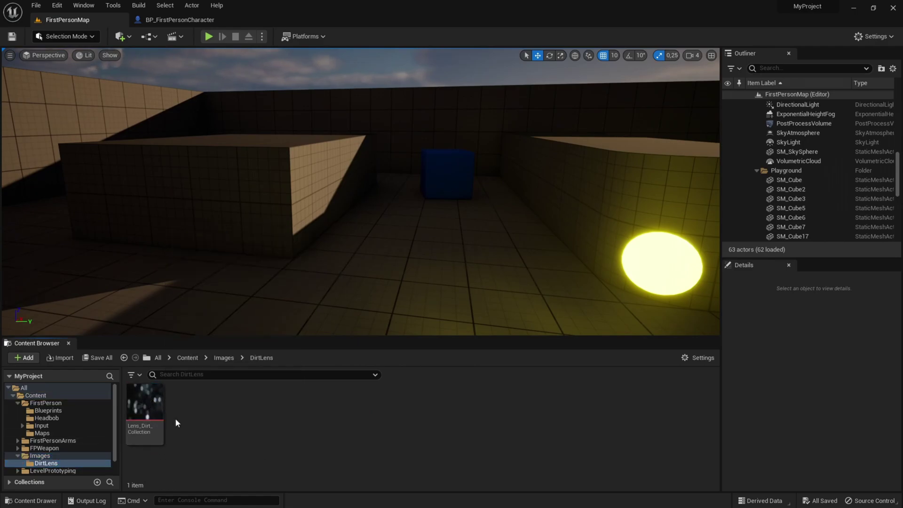
left_click(146, 405)
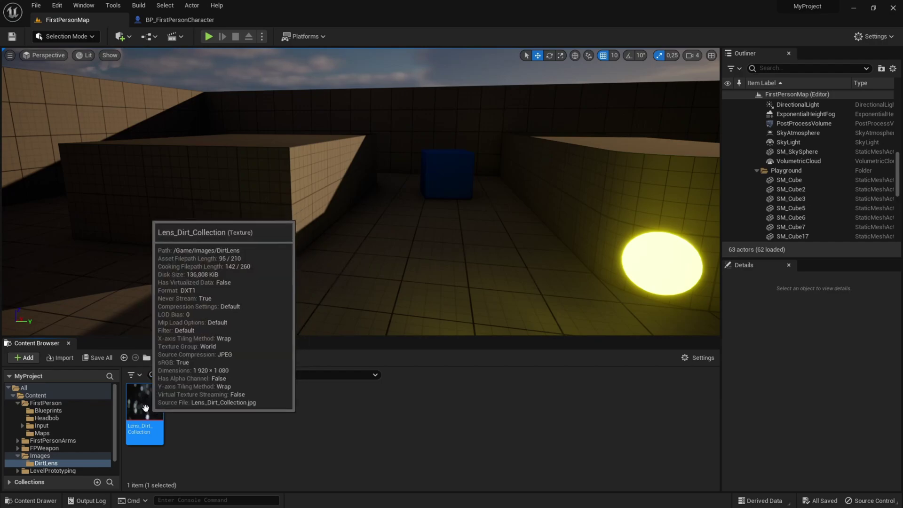
Switch to the Opera web browser with an empty Speed Dial tab.
key("super")
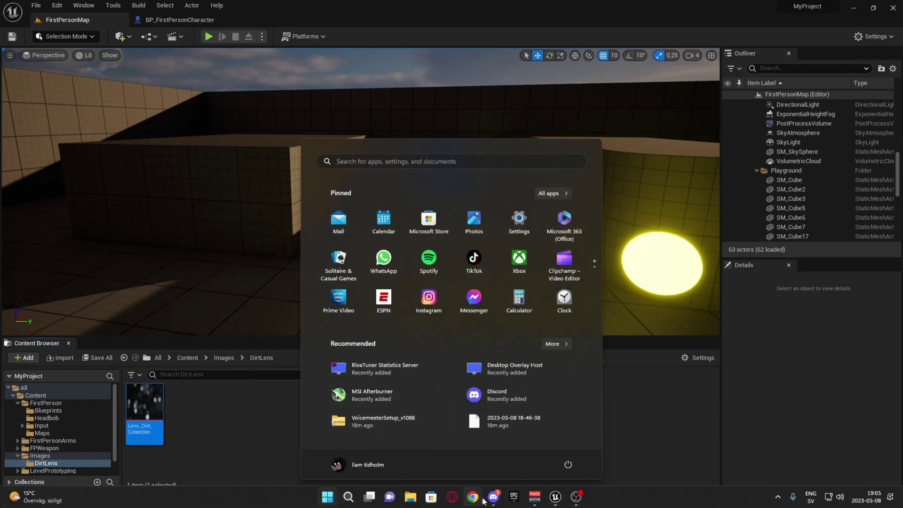
left_click(486, 499)
key("super")
left_click(454, 499)
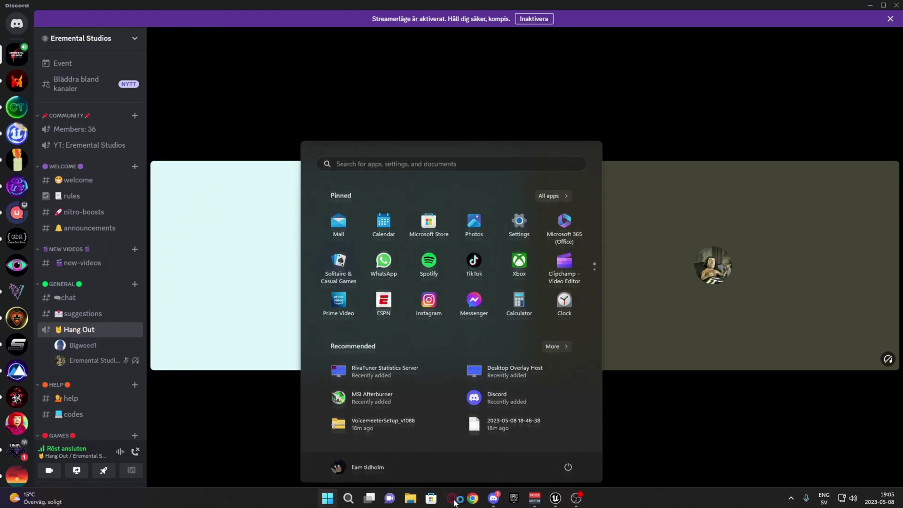
left_click(452, 499)
Search Google Images for "dirt camera lens texture" and preview the DeviantArt image of dust particles on a lens.
type("di")
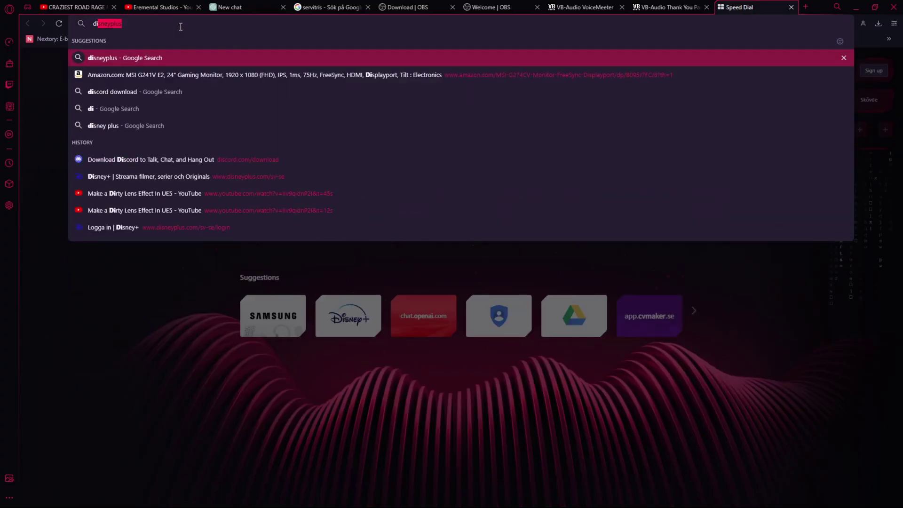
type("rt camera lens ")
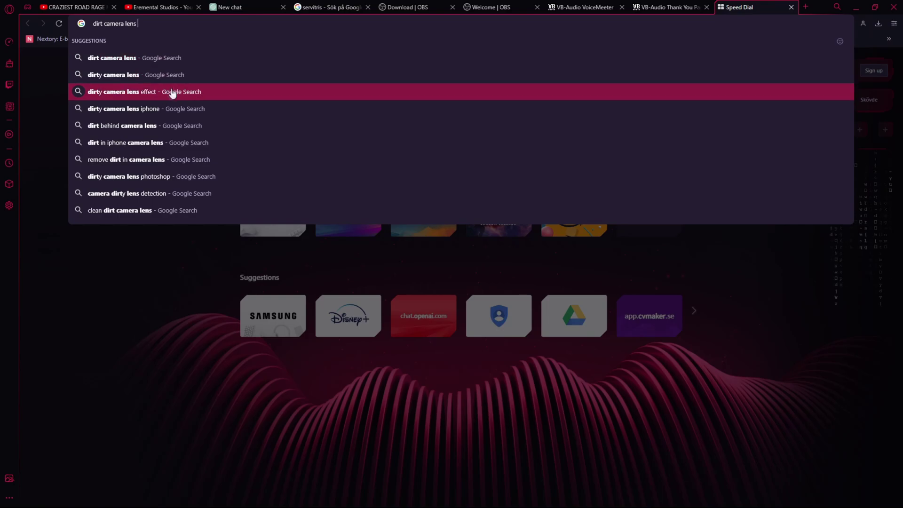
type("texture")
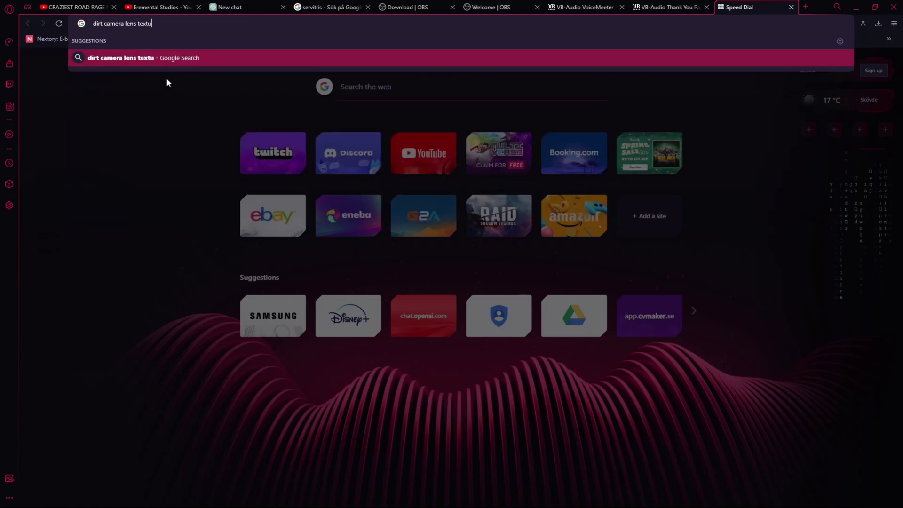
key("Return")
left_click(174, 103)
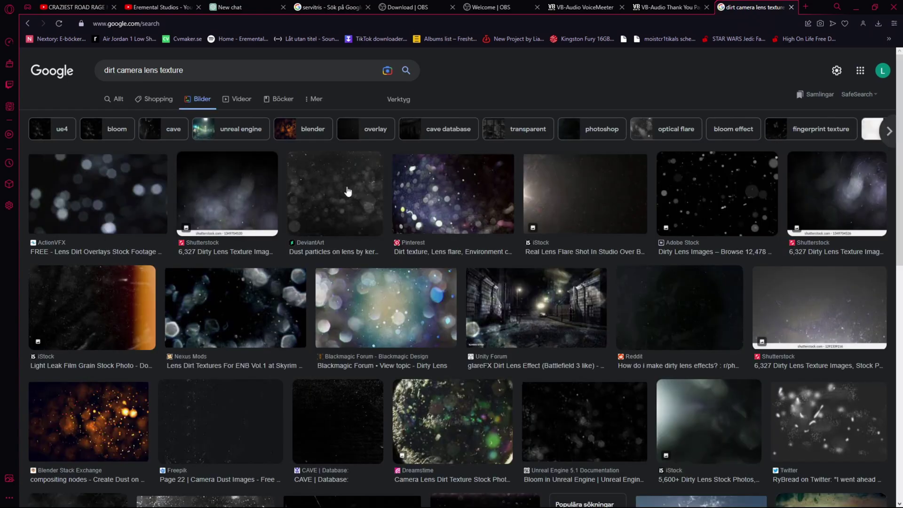
left_click(348, 191)
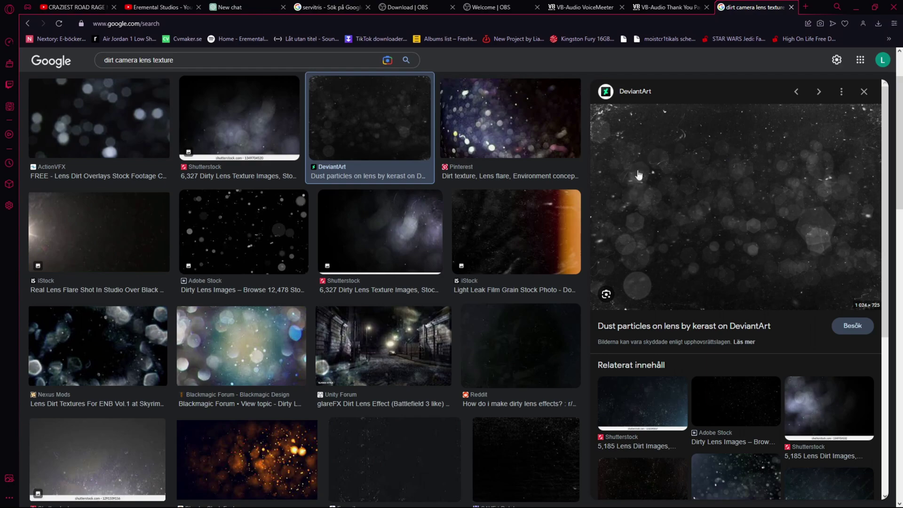
Preview other dirt lens textures in the image results, ending with the ActionVFX lens dirt overlay and its image options.
left_click(510, 120)
left_click(413, 226)
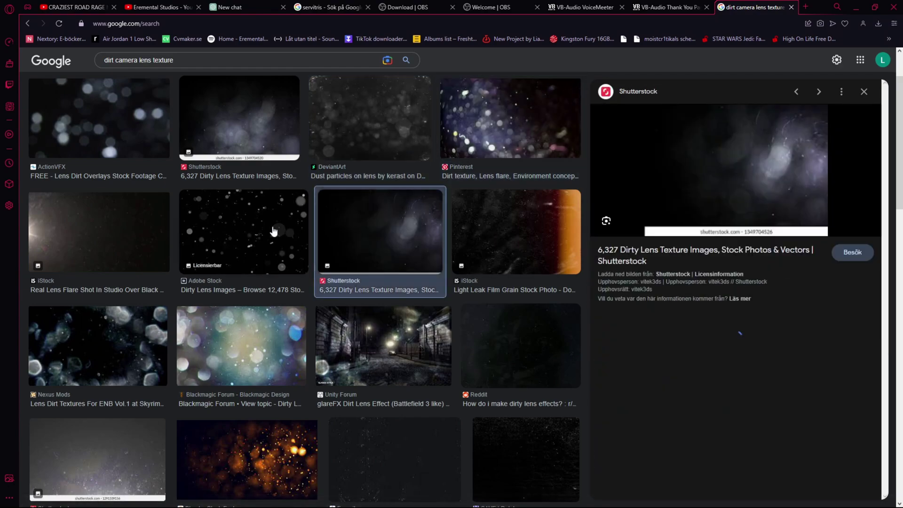
left_click(274, 232)
left_click(241, 346)
left_click(124, 136)
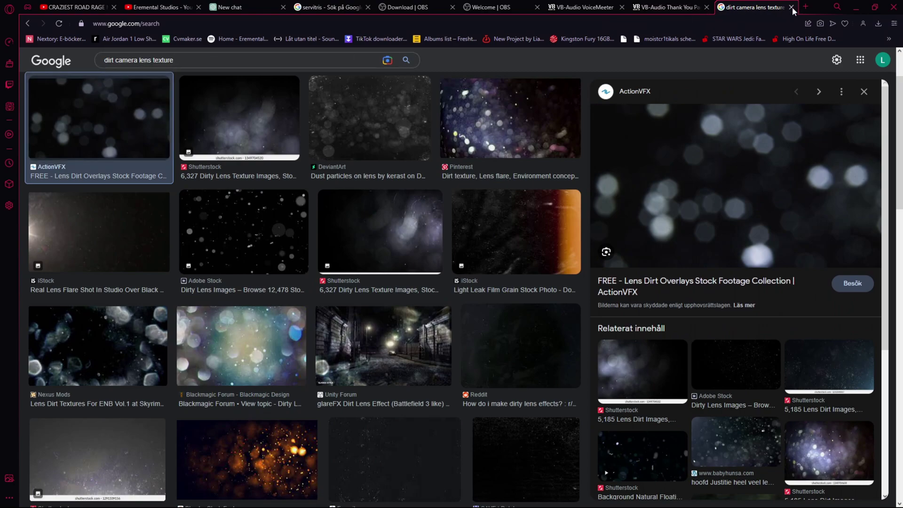
right_click(781, 120)
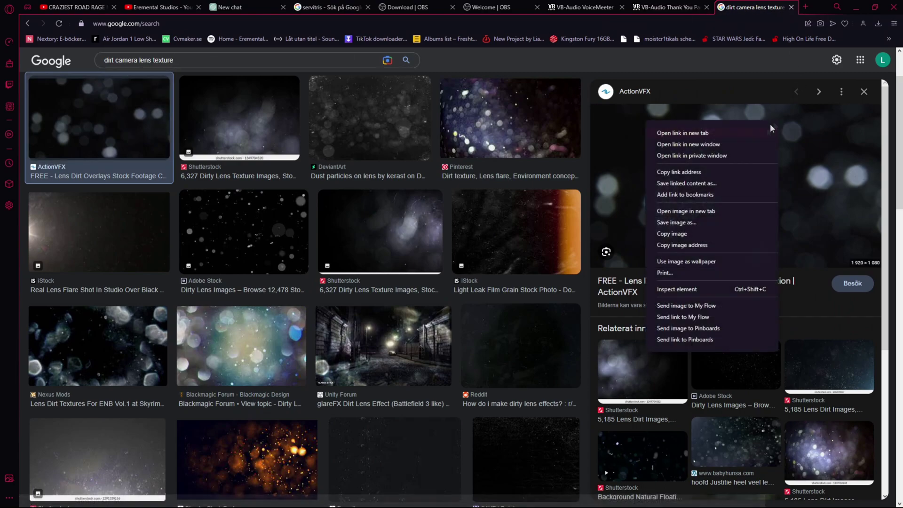
left_click(869, 8)
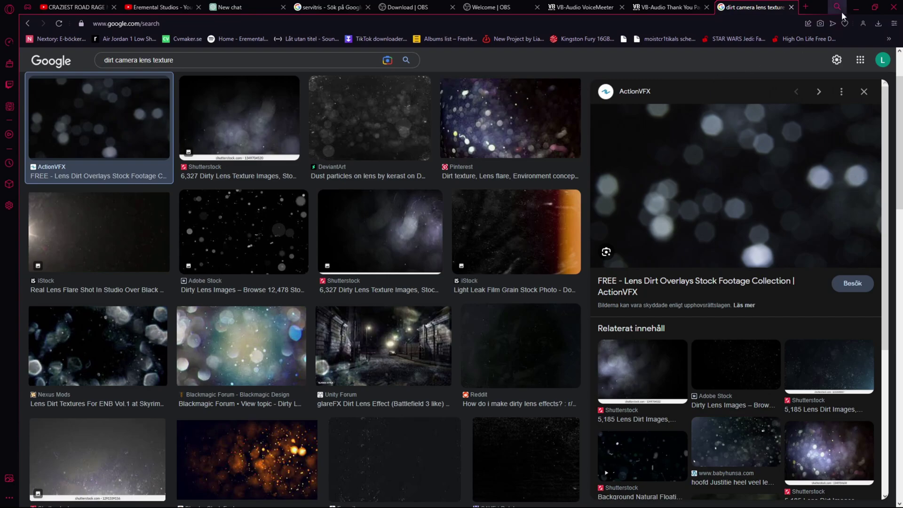
Switch back to the Unreal Editor with the FirstPersonMap level open.
left_click(855, 7)
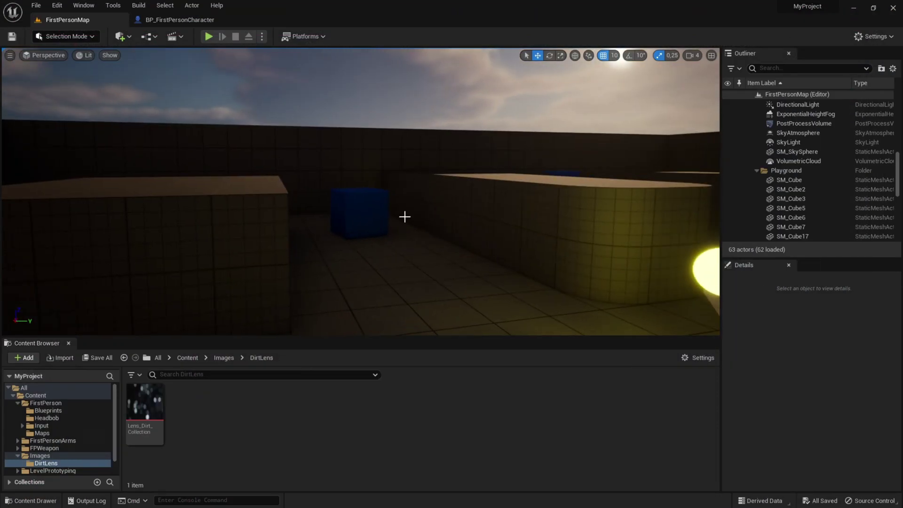
right_click_drag(394, 195, 391, 201)
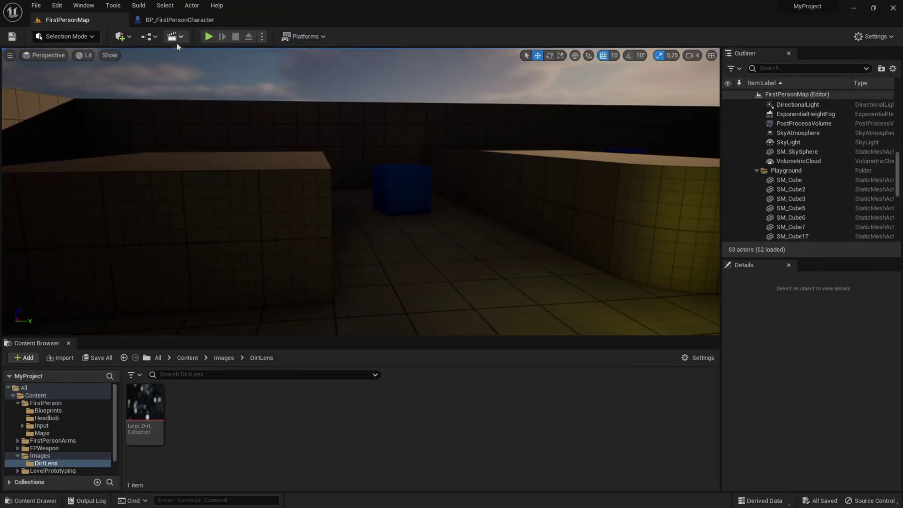
left_click(149, 36)
right_click_drag(319, 128, 324, 125)
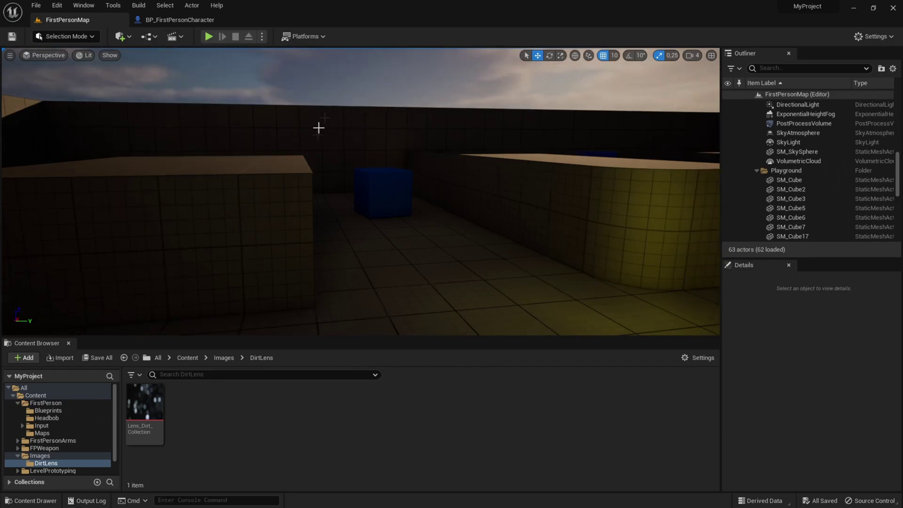
Search the placeable actors for "post" to locate the PostProcessVolume actor.
left_click(123, 36)
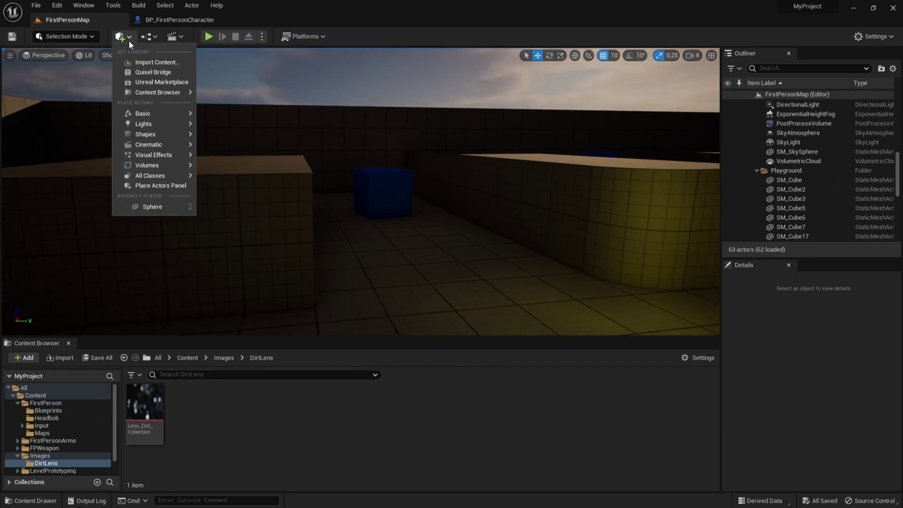
type("po")
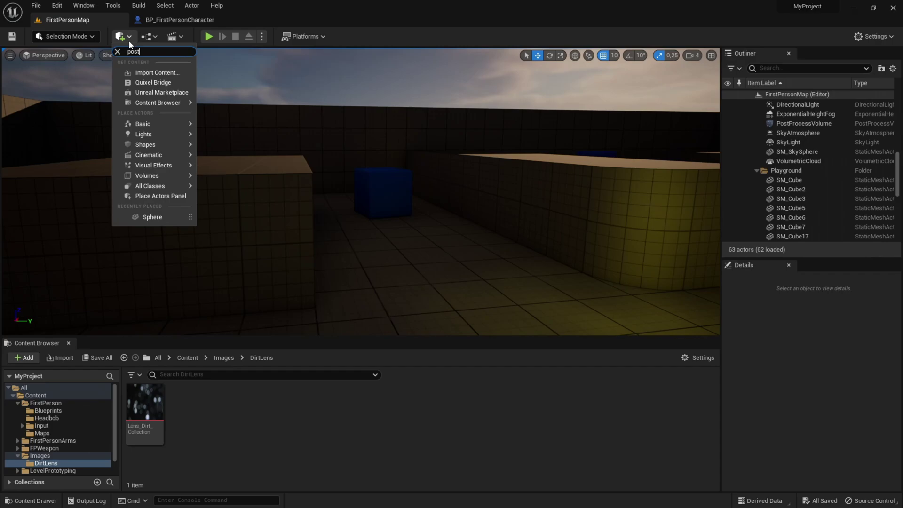
type("st")
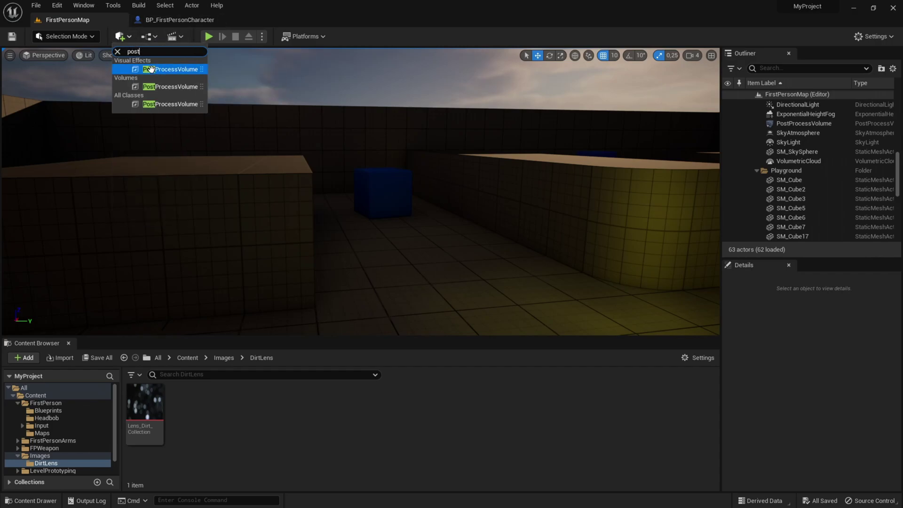
left_click(150, 69)
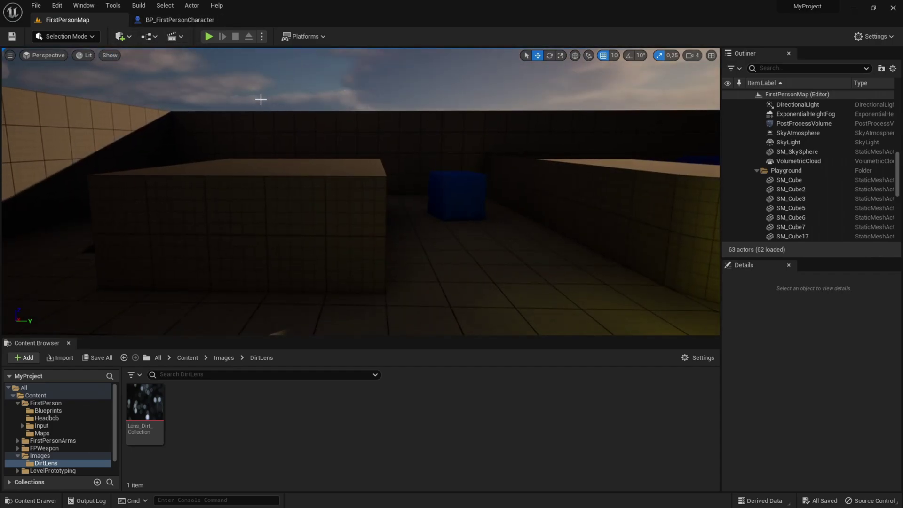
right_click_drag(288, 135, 332, 143)
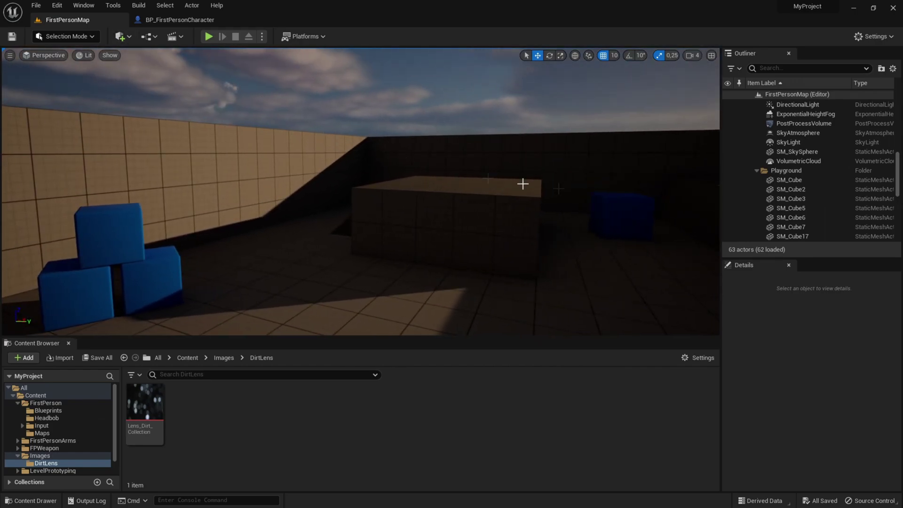
Select the level's PostProcessVolume, filter its details by "unb" to check Infinite Extent (Unbound), and frame the volume in the level.
left_click(820, 125)
left_click(749, 327)
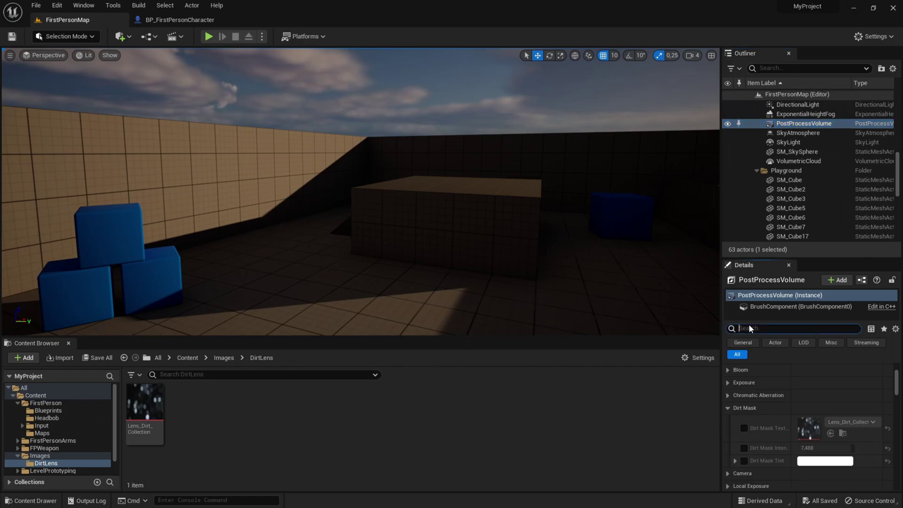
type("unb")
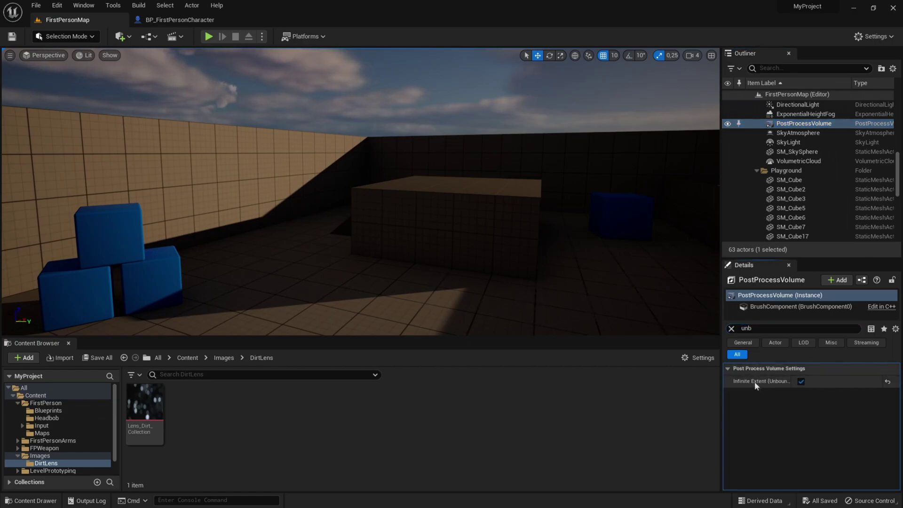
right_click_drag(681, 288, 705, 343)
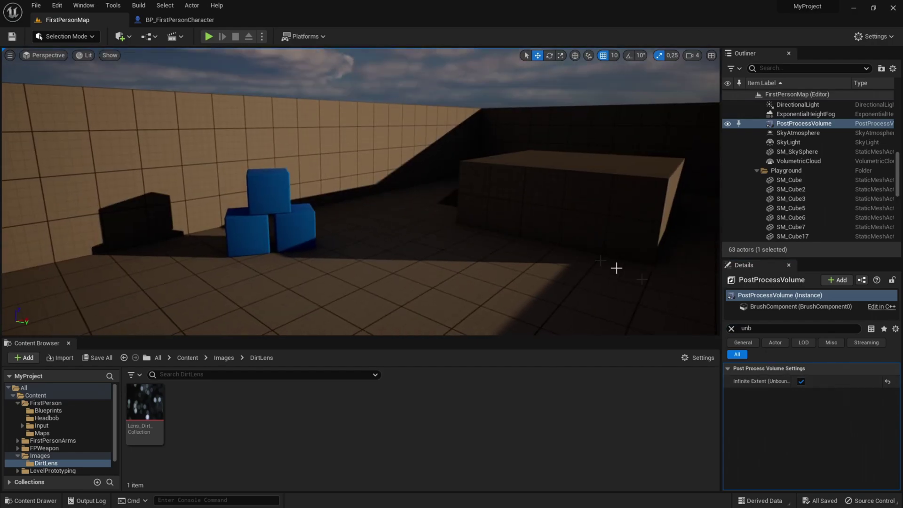
right_click_drag(616, 268, 387, 187)
key("f")
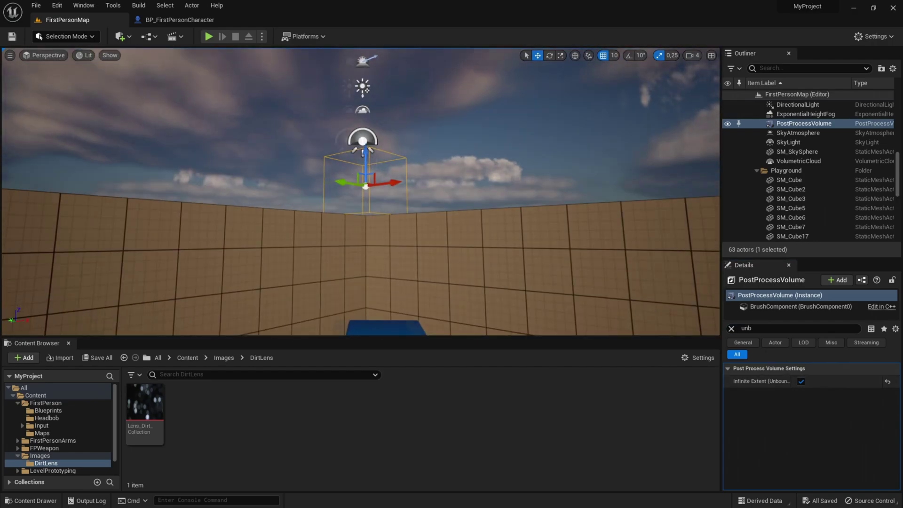
right_click_drag(385, 163, 512, 207)
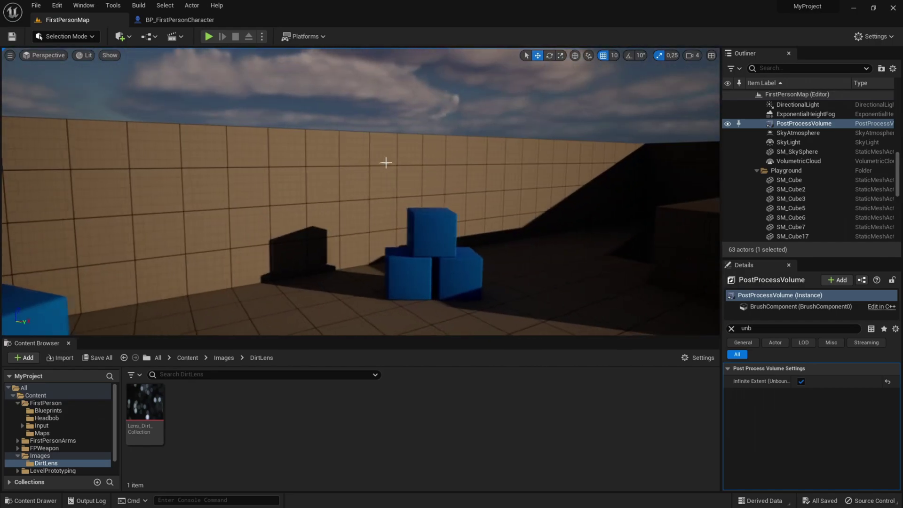
Clear the details filter and enable the Dirt Mask Texture, Intensity and Tint overrides on the PostProcessVolume.
left_click(730, 328)
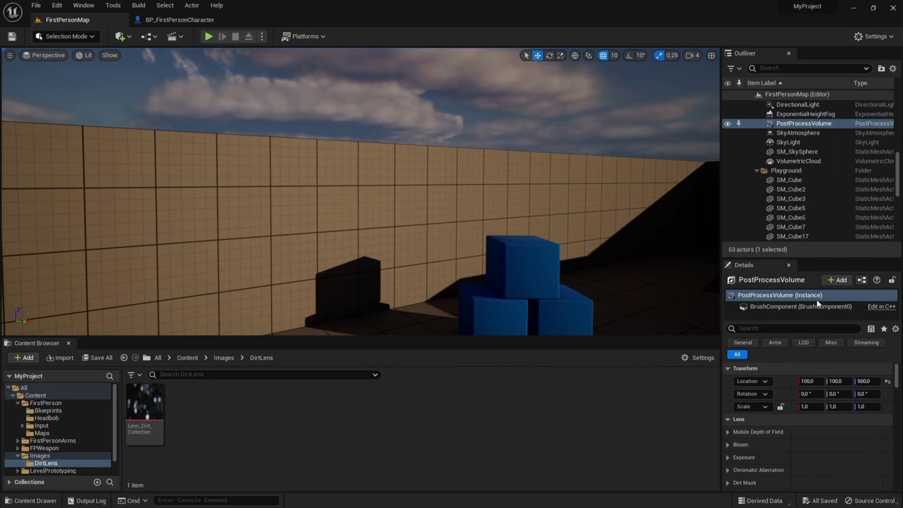
scroll(760, 436, "down", 3)
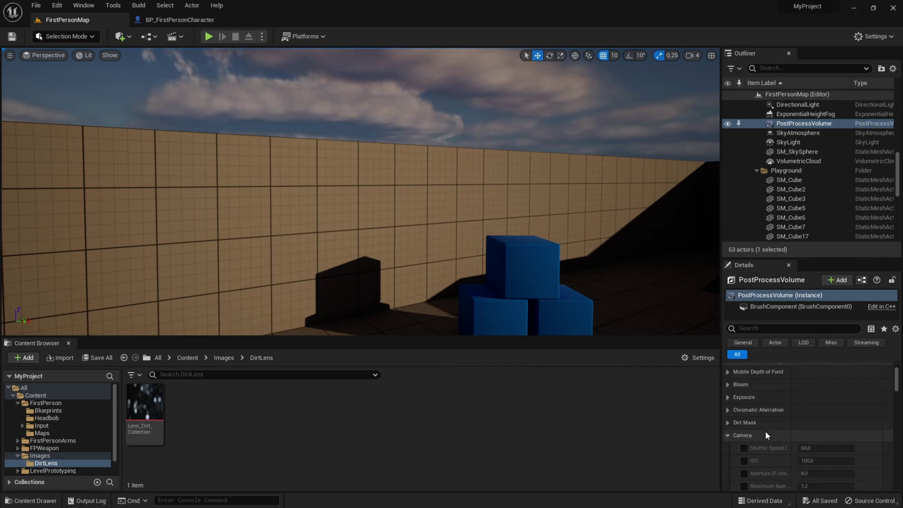
left_click(729, 422)
scroll(768, 424, "down", 2)
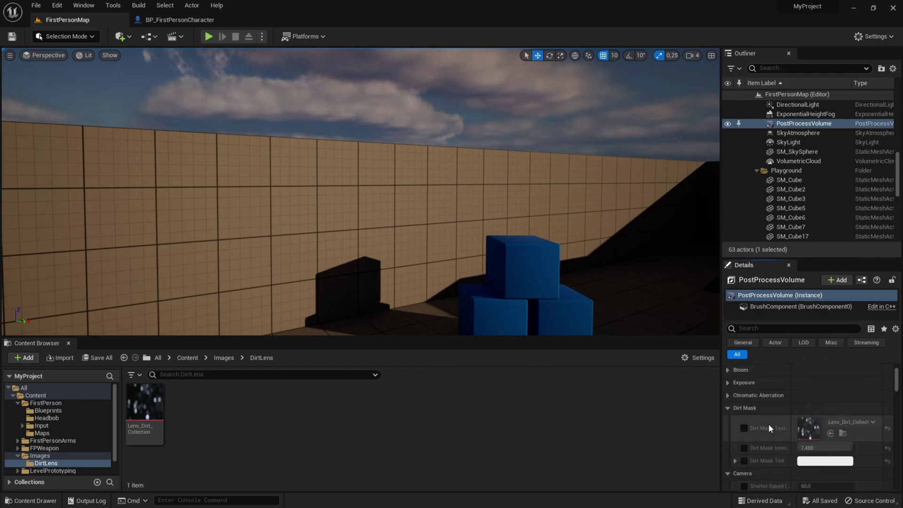
left_click(744, 412)
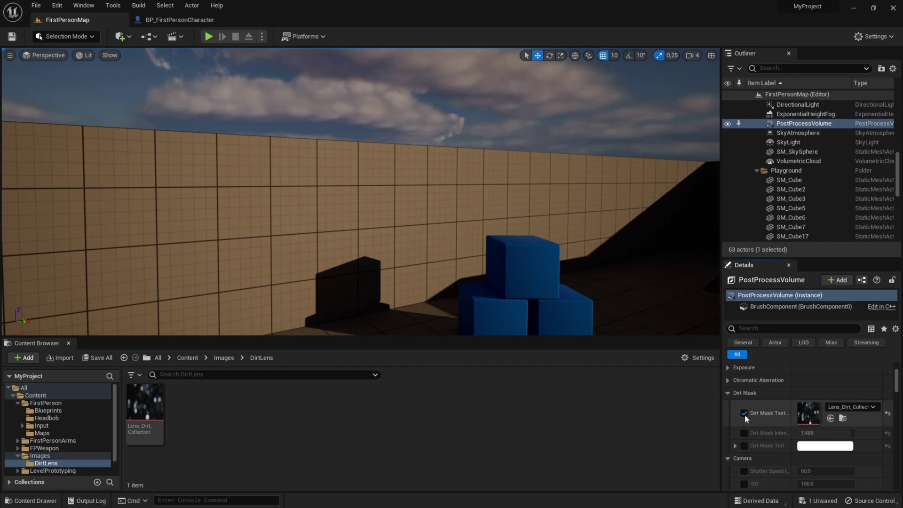
left_click(743, 432)
left_click(743, 445)
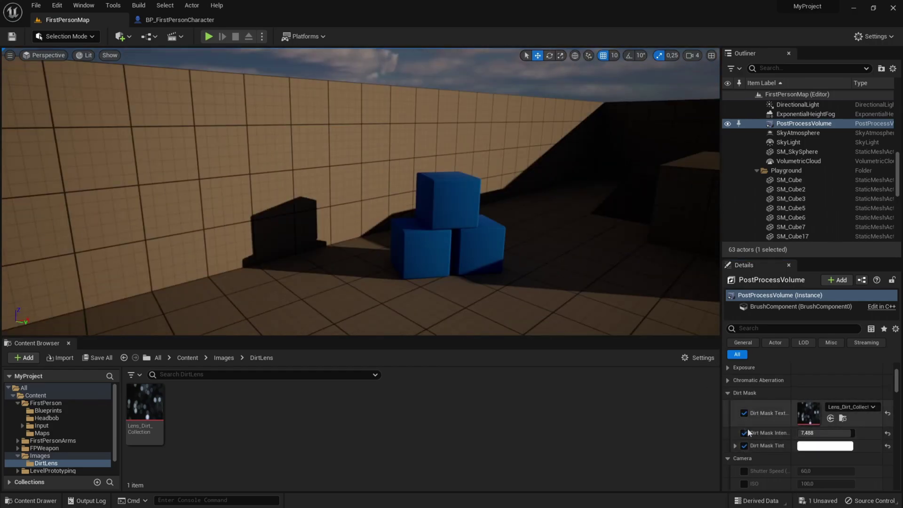
Assign Lens_Dirt_Collection as the Dirt Mask Texture, with an intensity of 8,0 and a white tint.
left_click_drag(146, 399, 810, 405)
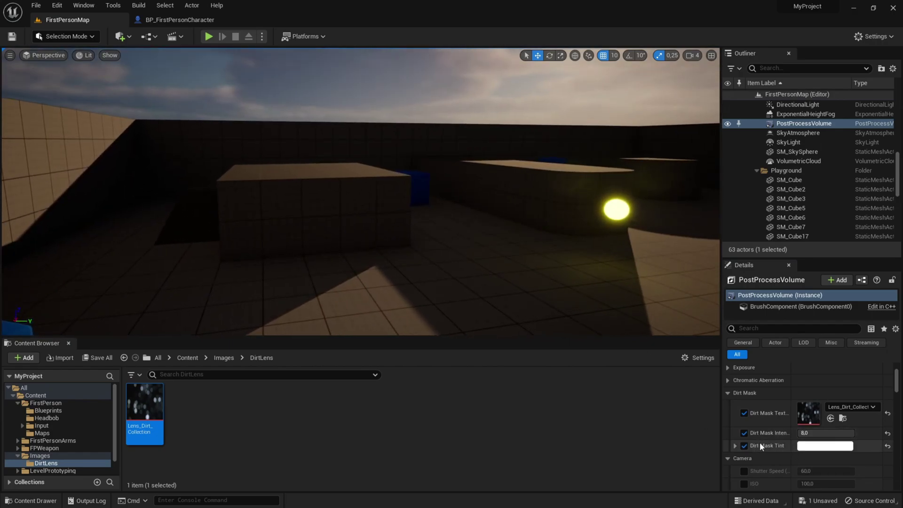
left_click(824, 445)
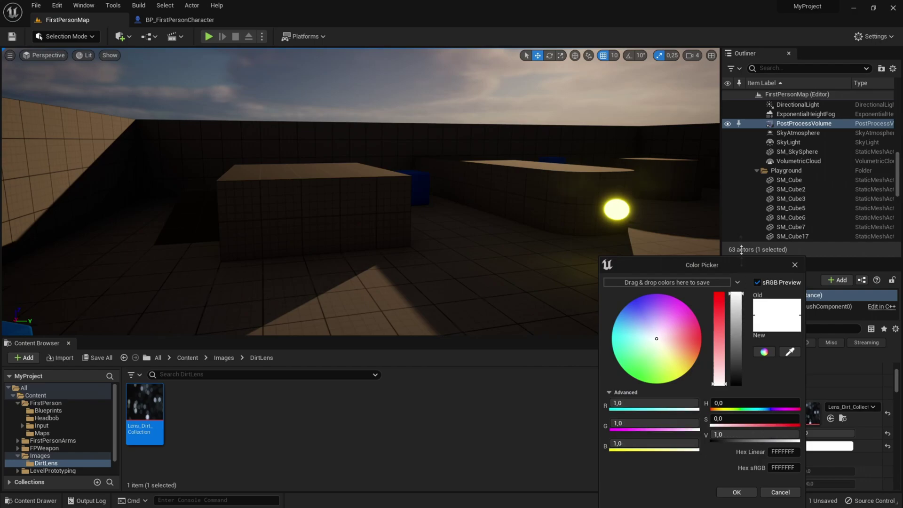
left_click(748, 497)
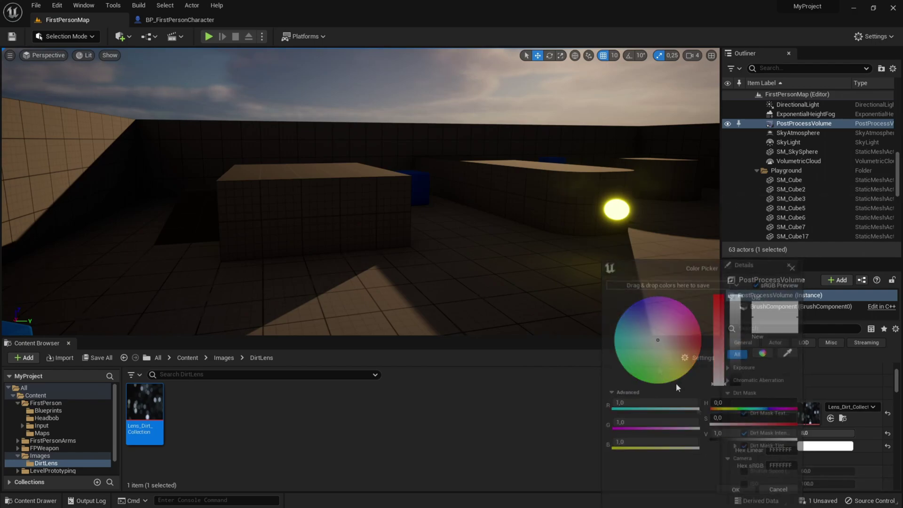
right_click_drag(617, 284, 598, 296)
right_click_drag(582, 245, 518, 61)
right_click_drag(550, 245, 541, 223)
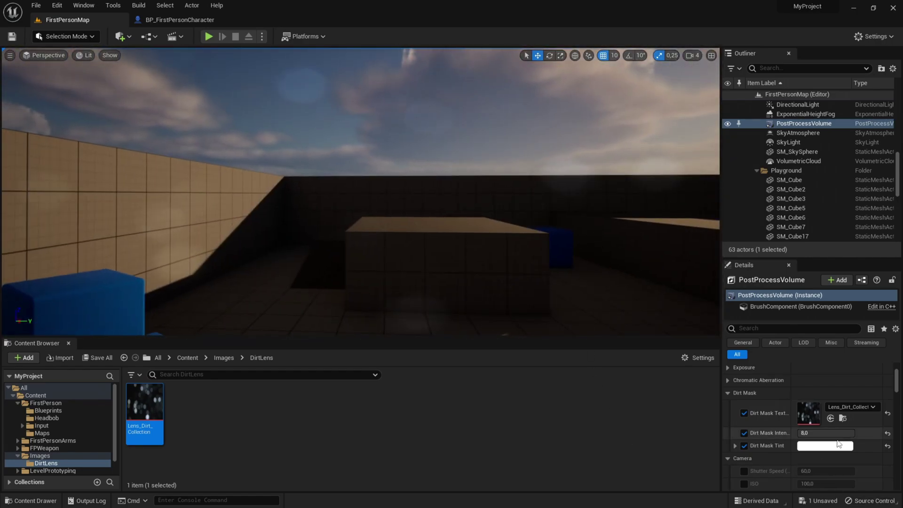
Enable the volume's Bloom Intensity and Threshold overrides, setting Intensity to 0,675 and Threshold to 0,8.
scroll(780, 438, "up", 2)
left_click(728, 385)
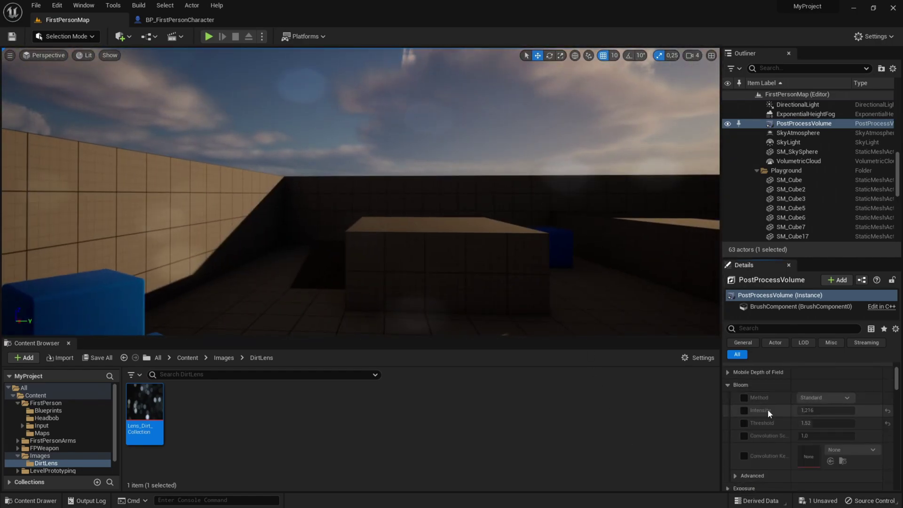
left_click(744, 410)
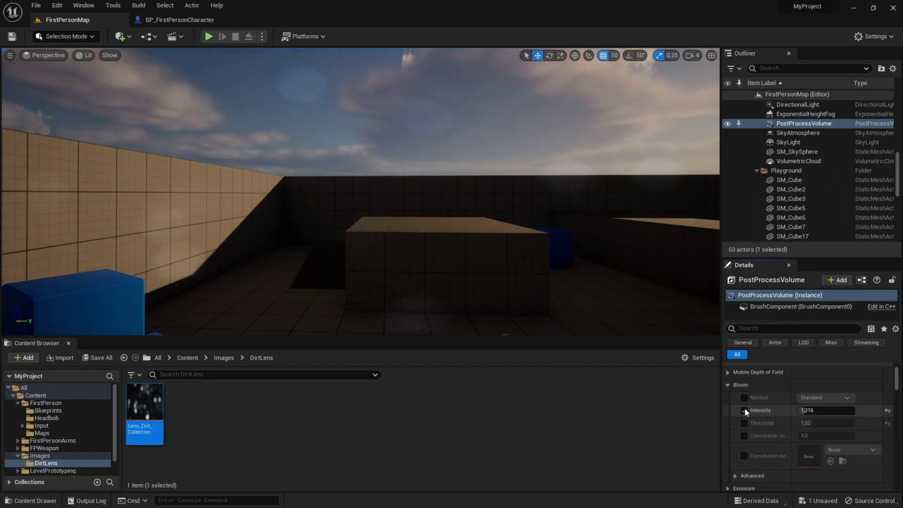
left_click(743, 422)
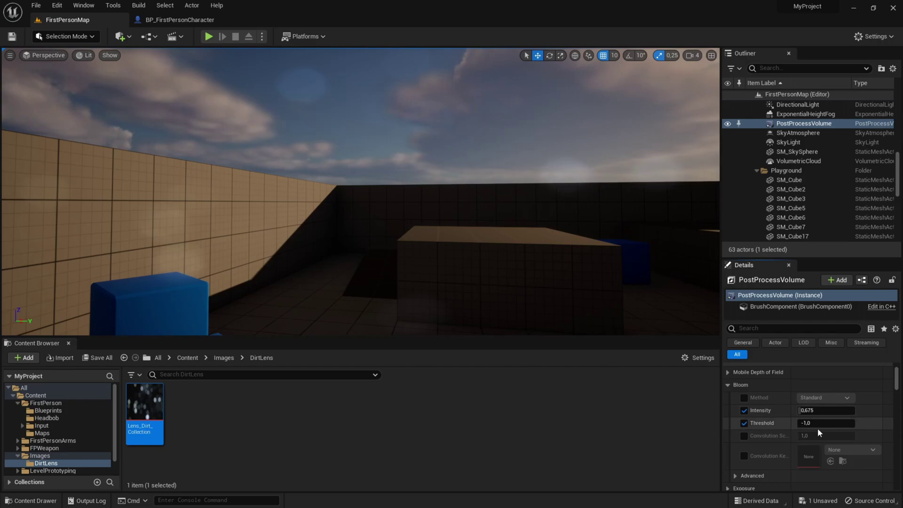
left_click(820, 422)
type("0,8")
key("Return")
Playtest the level fullscreen around the glowing yellow sphere to check the dirt mask and bloom on the lens.
right_click_drag(542, 210, 712, 246)
key("w")
key("w")
right_click_drag(484, 239, 476, 177)
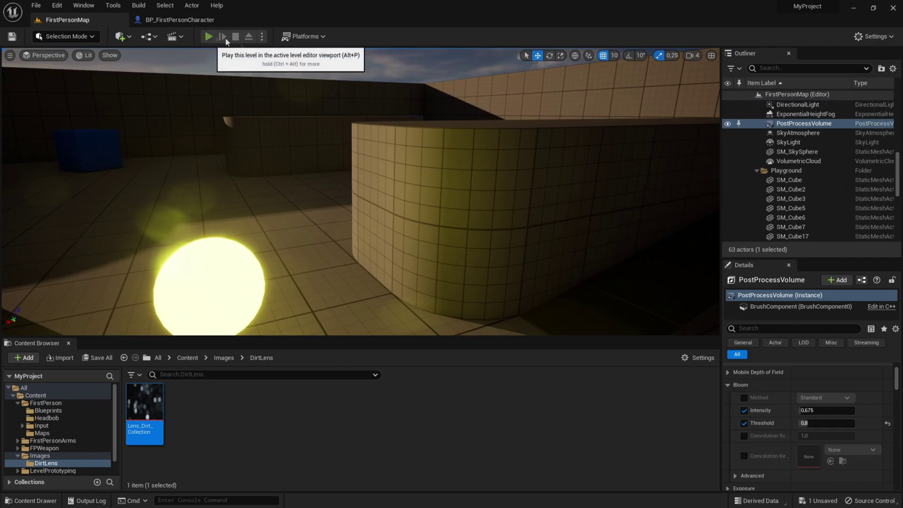
left_click(209, 36)
key("F11")
key("w")
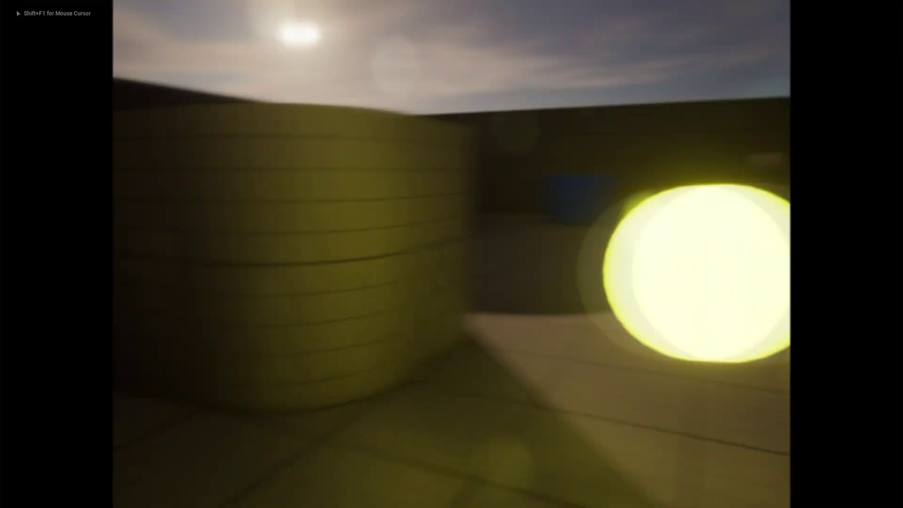
key("d")
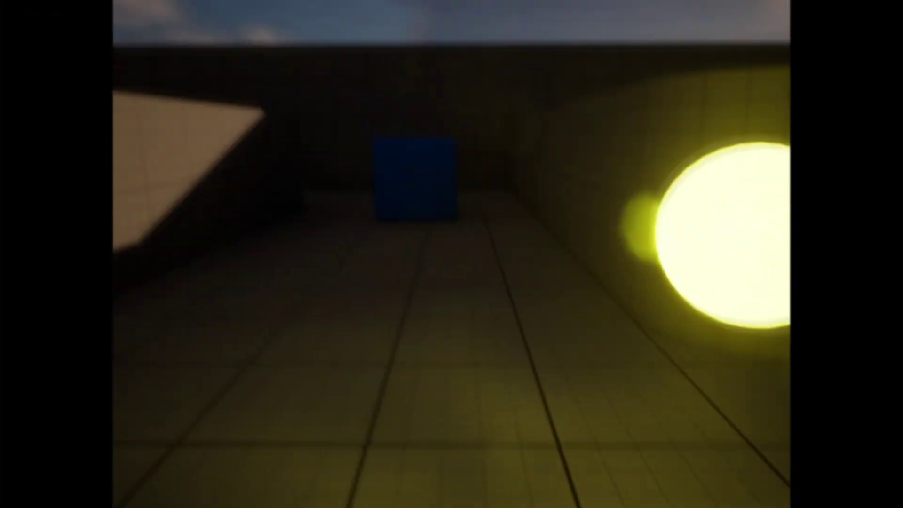
key("Escape")
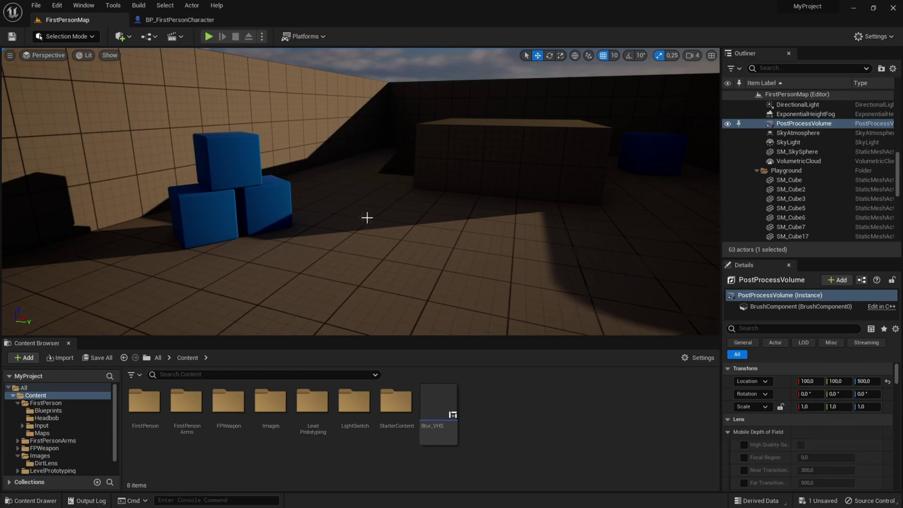
Playtest the level fullscreen, walking past the blue cubes towards the glowing sphere to check the camera movement and lens effects.
right_click_drag(366, 217, 389, 174)
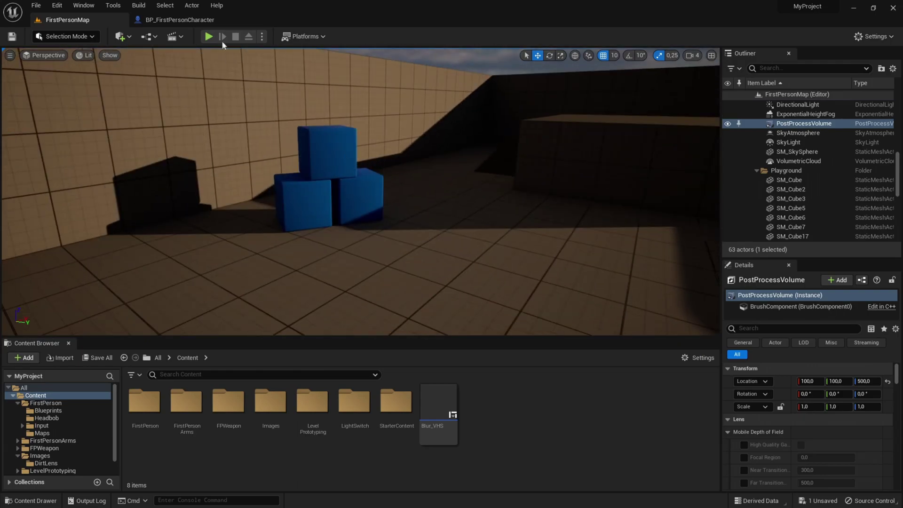
left_click(209, 36)
key("F11")
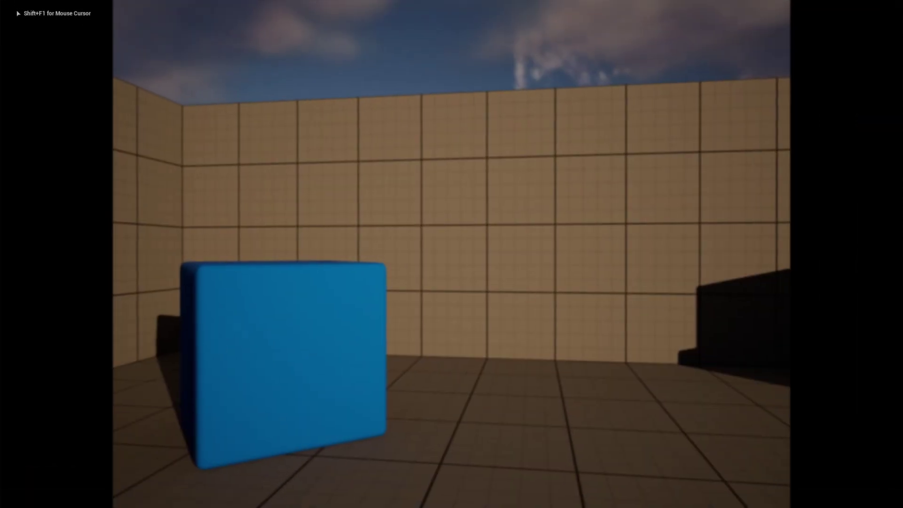
key("a")
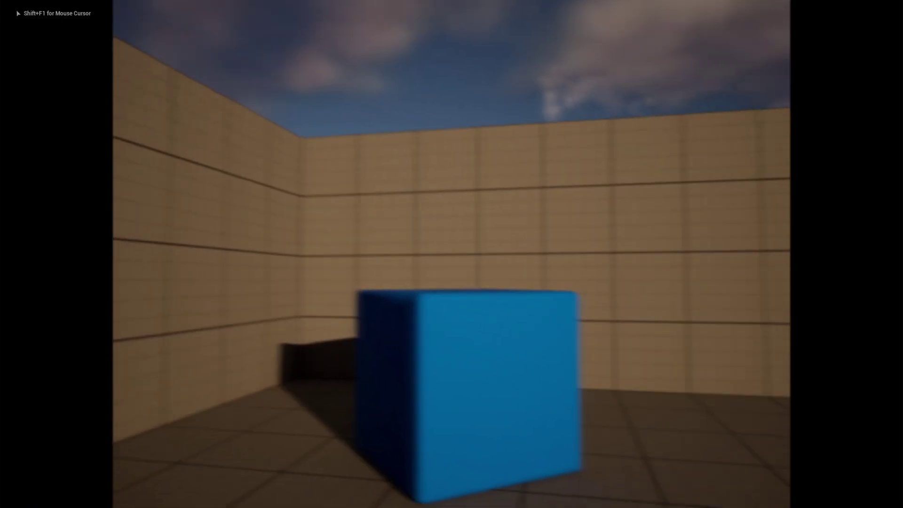
key("s")
key("w")
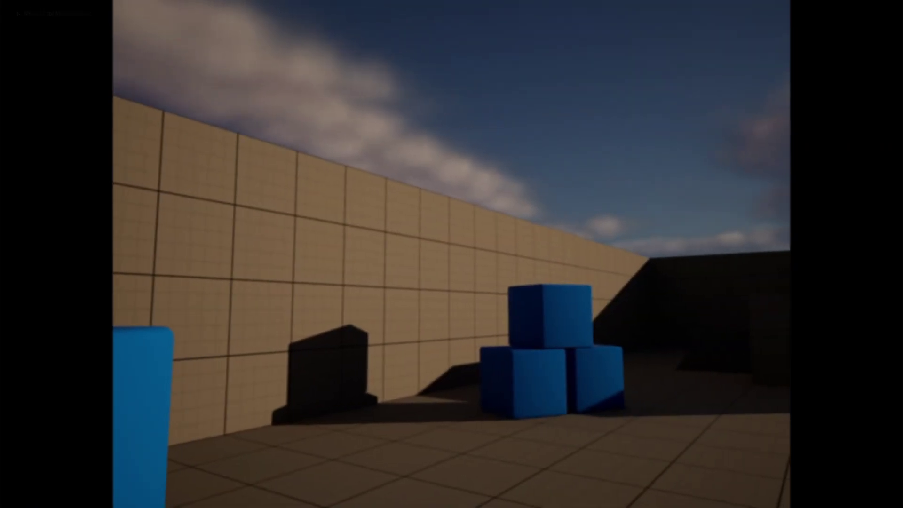
key("w")
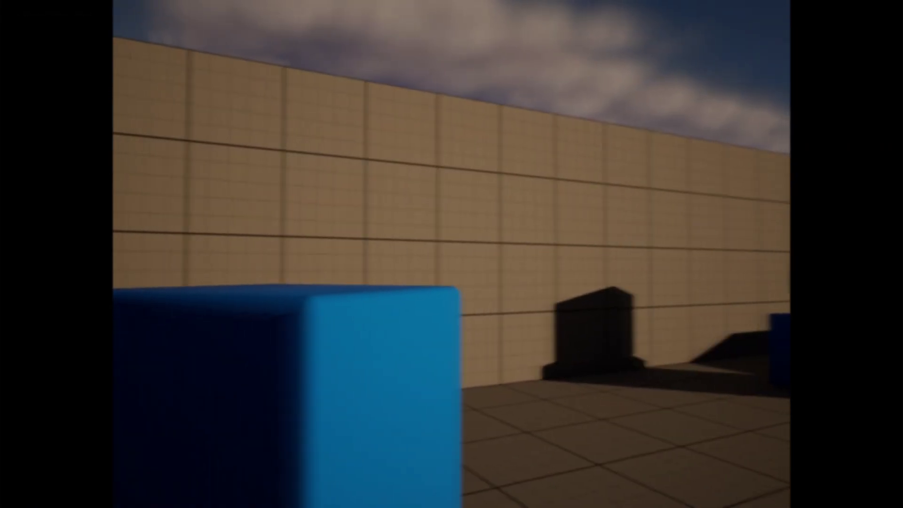
key("w")
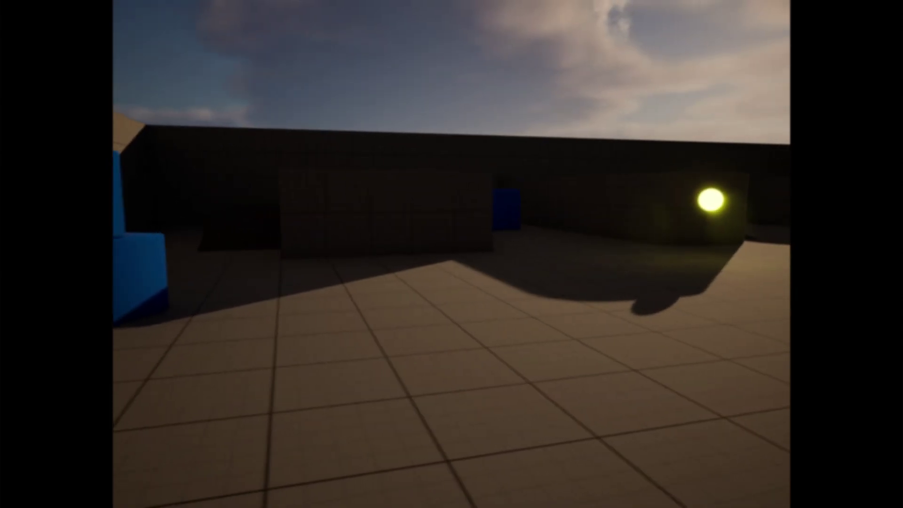
key("w")
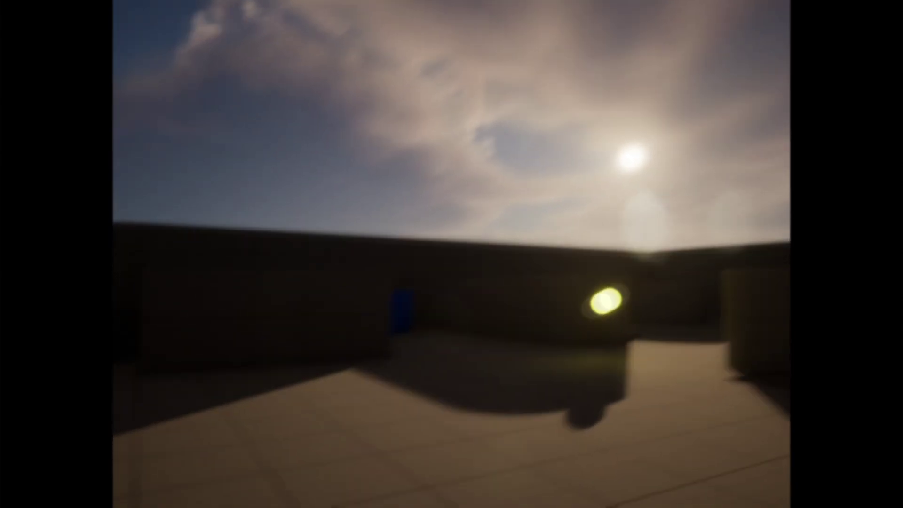
key("Escape")
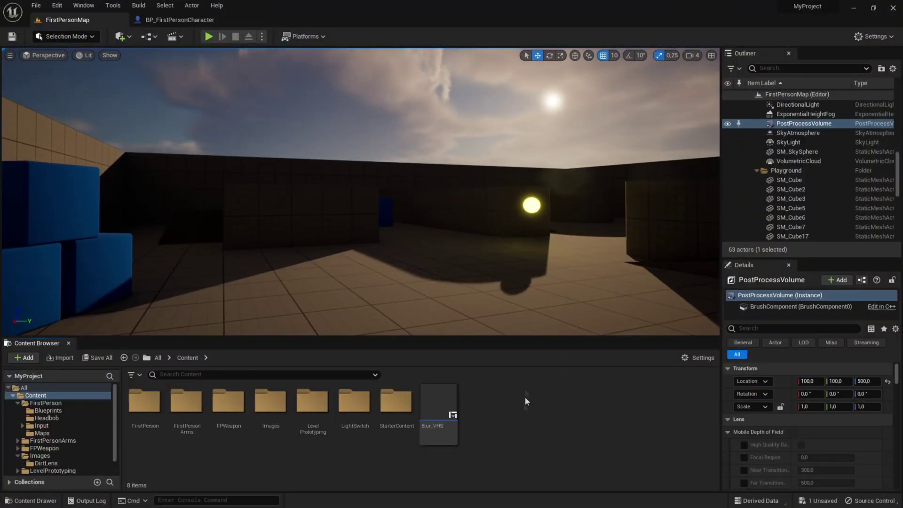
Create a new material named Sharpen_M in the Content folder.
right_click(489, 413)
left_click(545, 195)
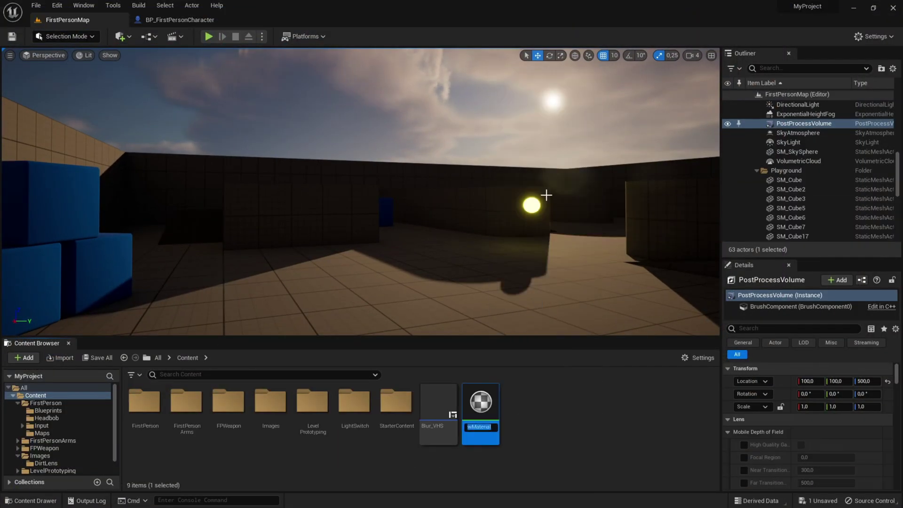
type("S")
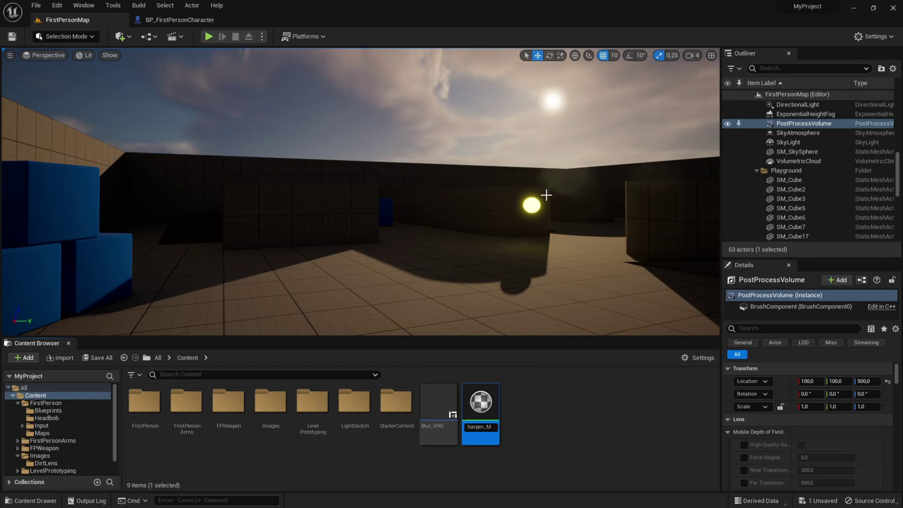
type("harpen_M")
key("Return")
Open Sharpen_M and set its Material Domain to Post Process.
double_click(494, 408)
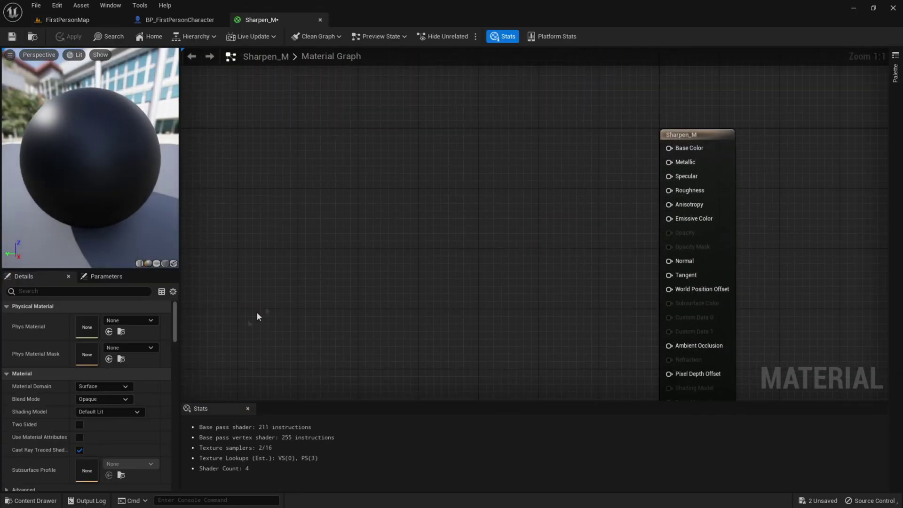
left_click(103, 386)
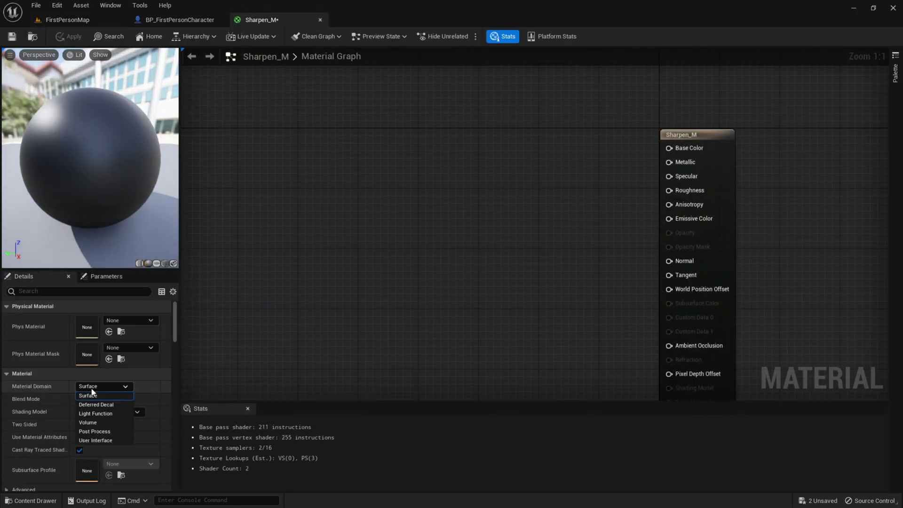
left_click(94, 432)
right_click_drag(380, 261, 390, 298)
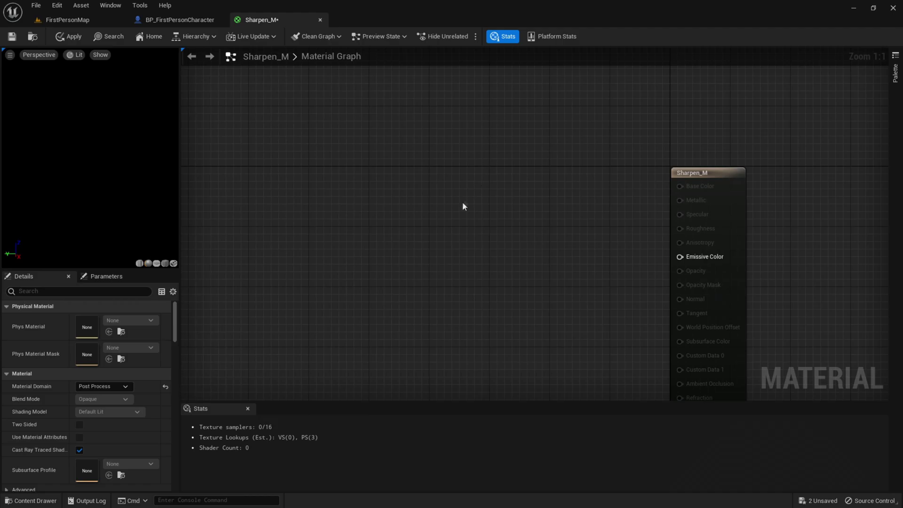
Switch to the blueprintUE page in the browser and copy the Sharpen Filter graph's nodes, leaving out the material output node.
key("alt+Tab")
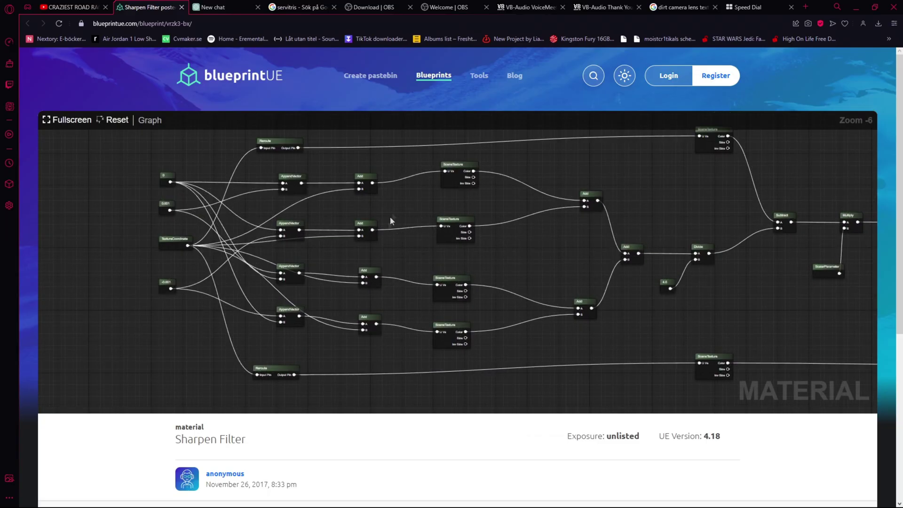
scroll(404, 214, "down", 5)
left_click_drag(318, 170, 342, 191)
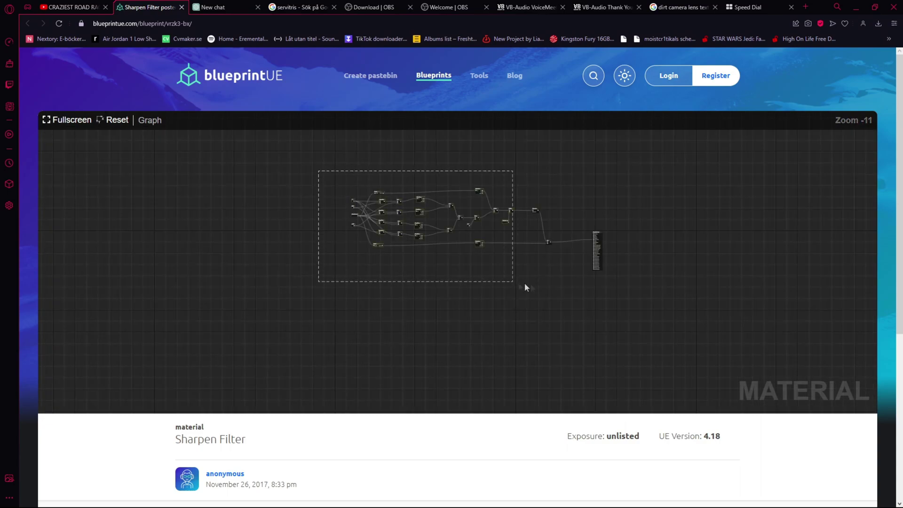
left_click_drag(525, 287, 565, 287)
right_click_drag(757, 145, 760, 162)
left_click(854, 11)
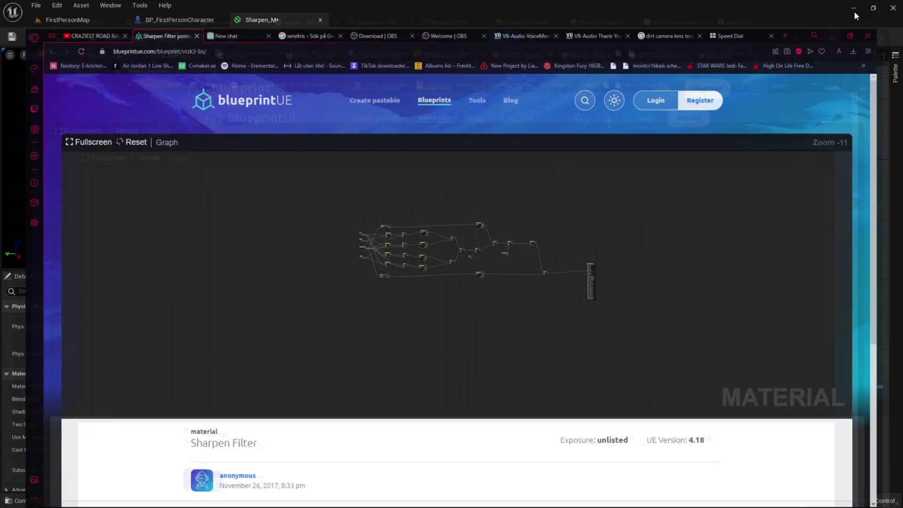
Paste the copied sharpen nodes into the Sharpen_M graph and move them clear of the material output node.
right_click_drag(362, 260, 534, 181)
scroll(493, 208, "down", 5)
right_click_drag(478, 176, 540, 188)
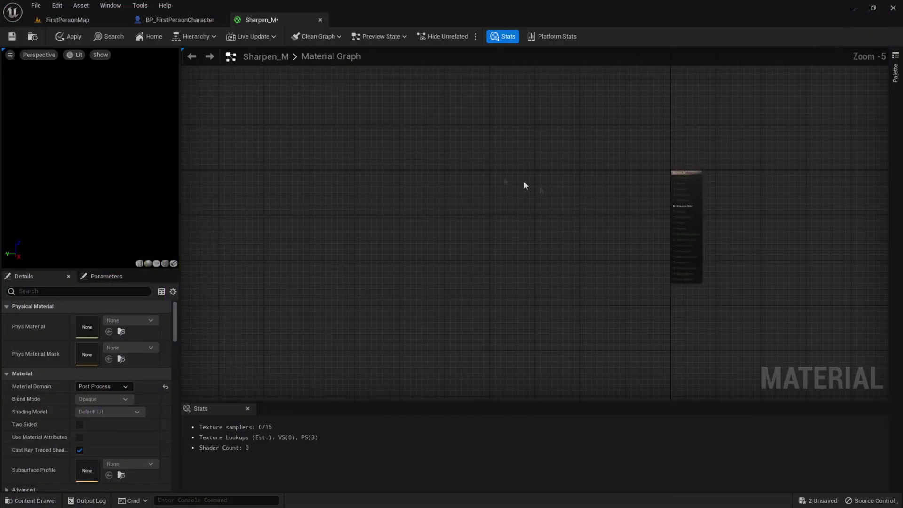
right_click_drag(382, 172, 441, 185)
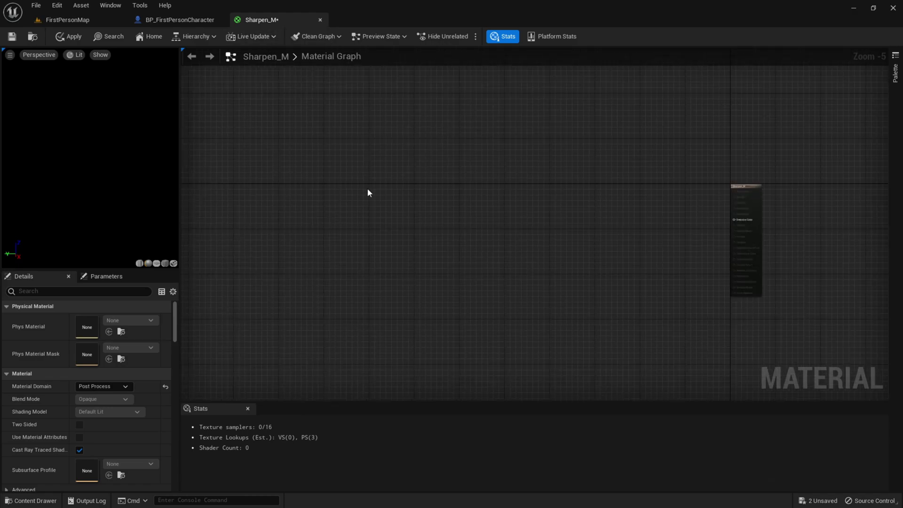
key("ctrl+v")
right_click_drag(638, 201, 567, 208)
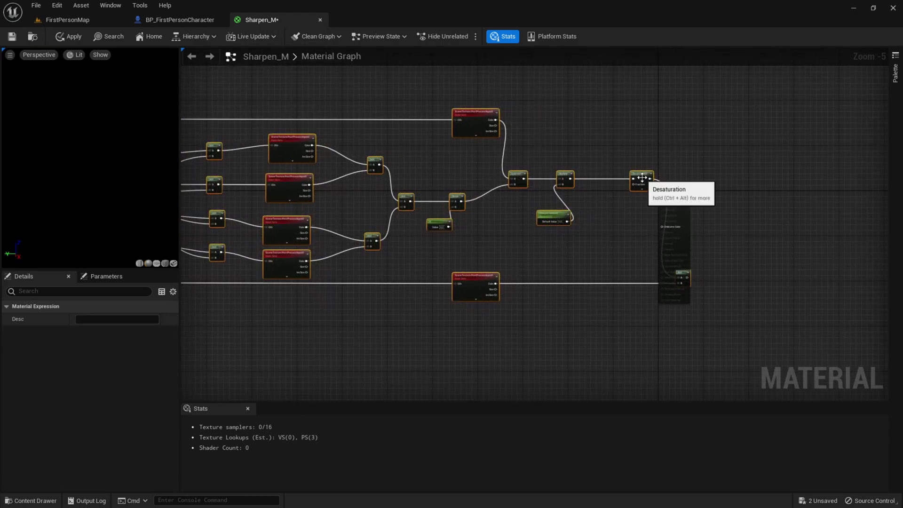
left_click_drag(642, 177, 519, 139)
Connect the final Add node's output to the Emissive Color input of Sharpen_M.
right_click_drag(263, 119, 555, 161)
right_click_drag(655, 161, 422, 202)
scroll(617, 319, "up", 5)
right_click_drag(794, 250, 589, 220)
left_click_drag(459, 278, 709, 256)
left_click(617, 210)
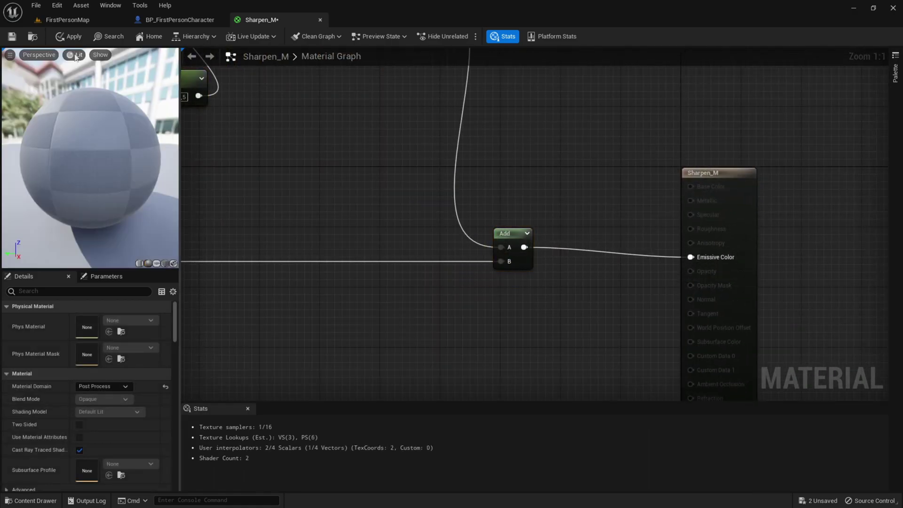
Save Sharpen_M, close its material editor and return to the FirstPersonMap level.
left_click(10, 38)
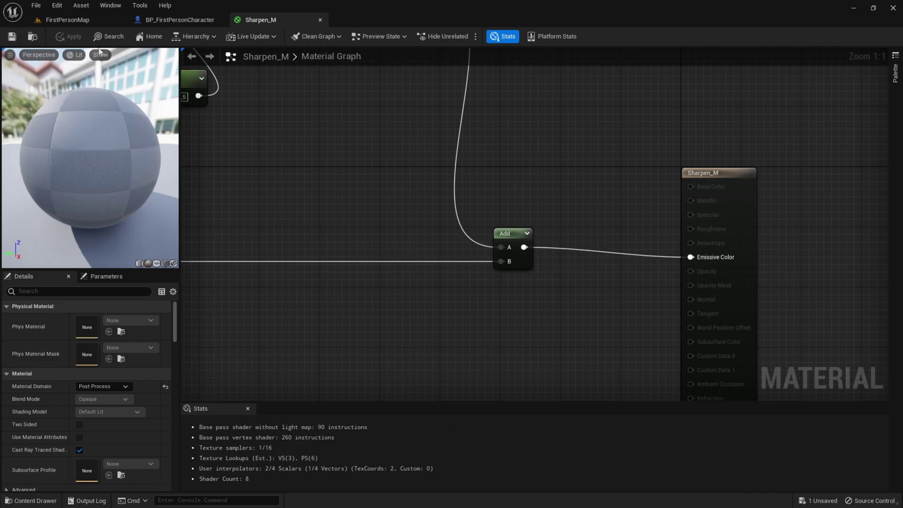
right_click_drag(253, 111, 302, 109)
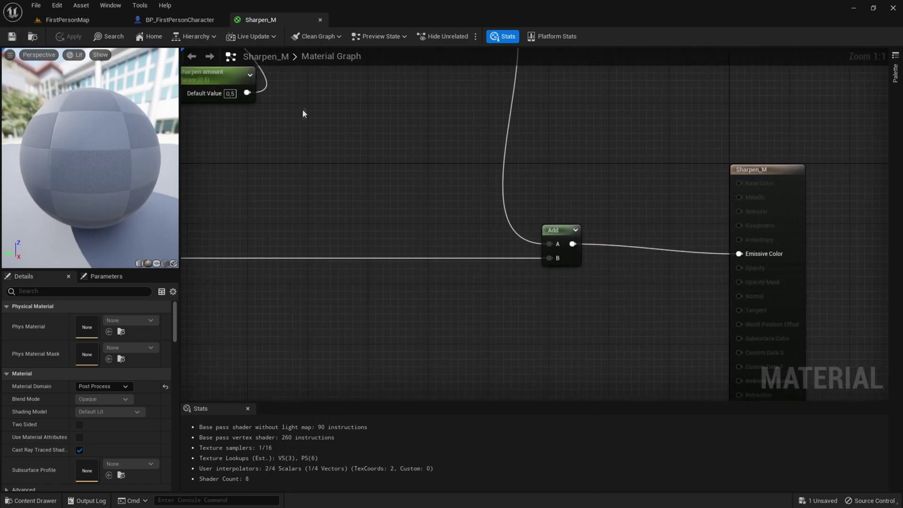
left_click(321, 20)
left_click(105, 20)
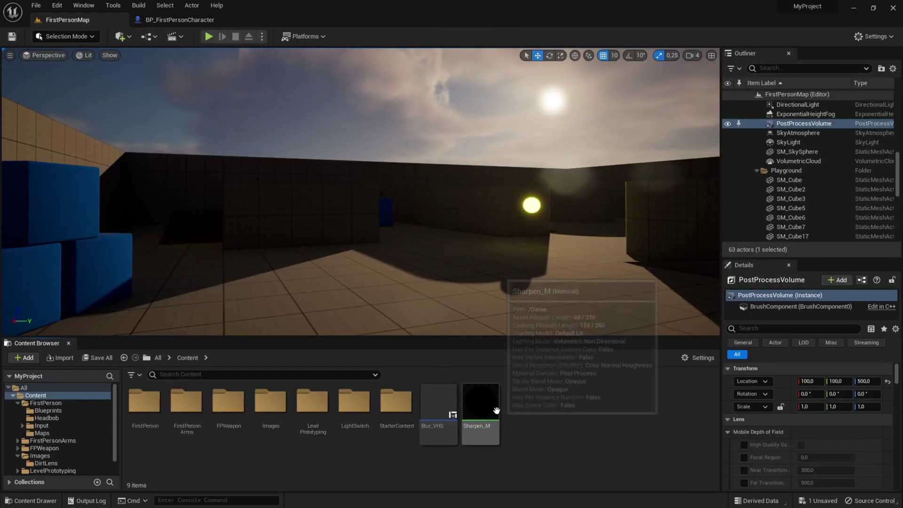
Create a material instance from Sharpen_M, keeping the default name Sharpen_M_Inst.
right_click(497, 414)
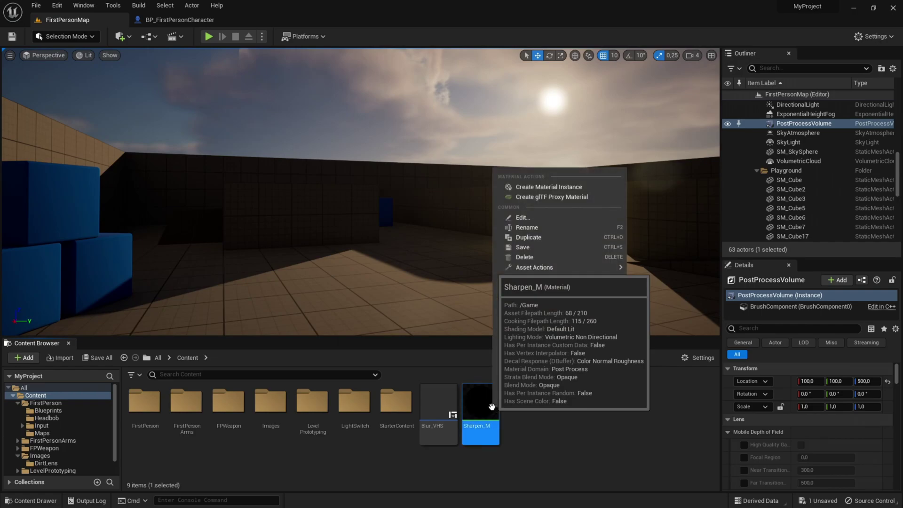
left_click(555, 188)
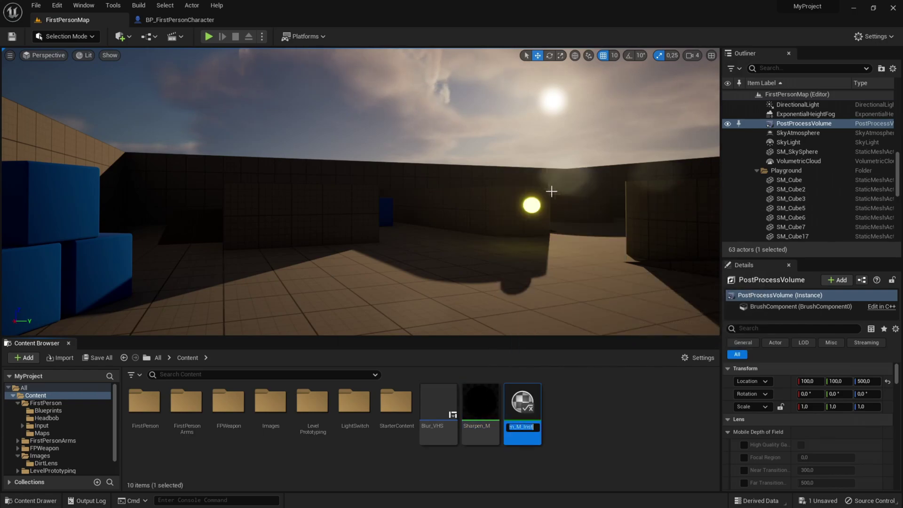
key("Return")
left_click(586, 409)
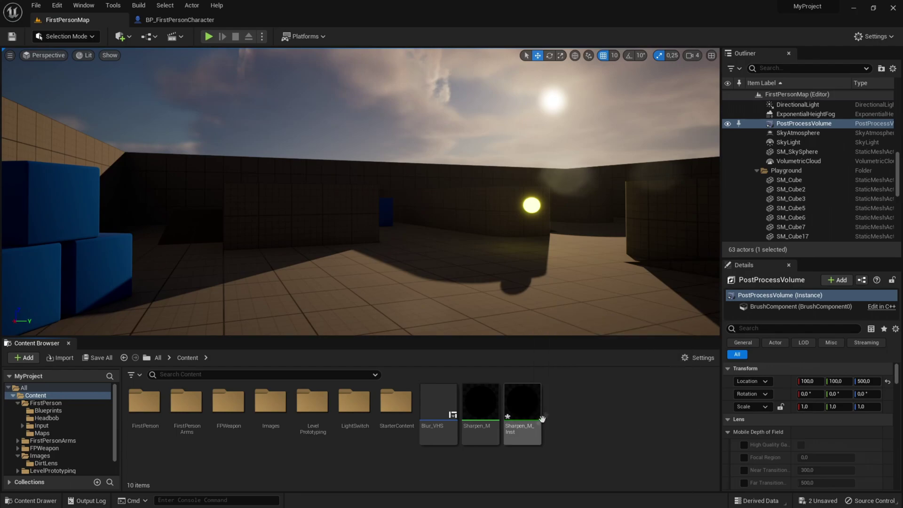
Override the sharpen amount in Sharpen_M_Inst with 9,0, then save the instance and return to the level.
double_click(540, 416)
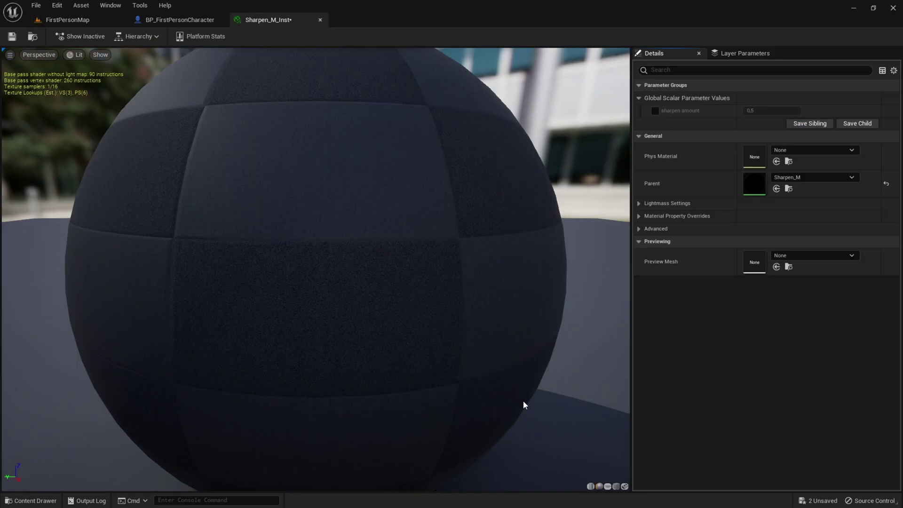
left_click(653, 112)
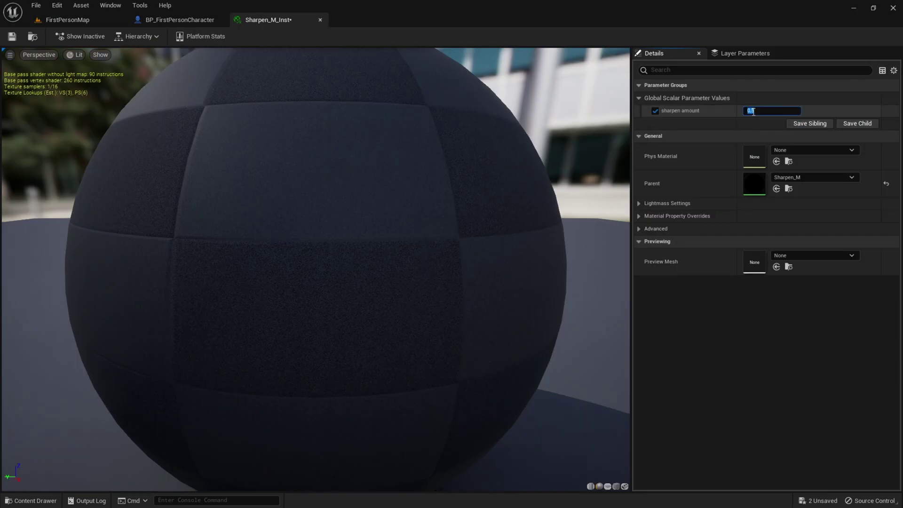
type("9")
key("Return")
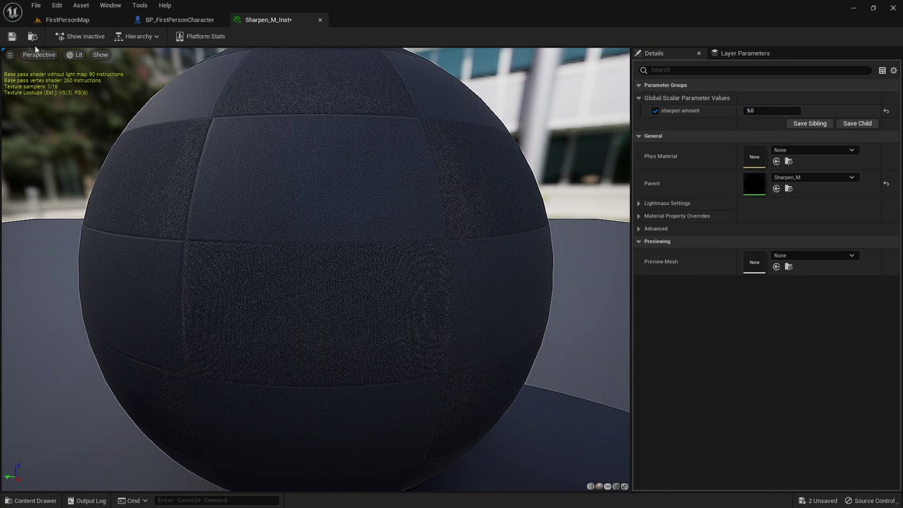
left_click(12, 36)
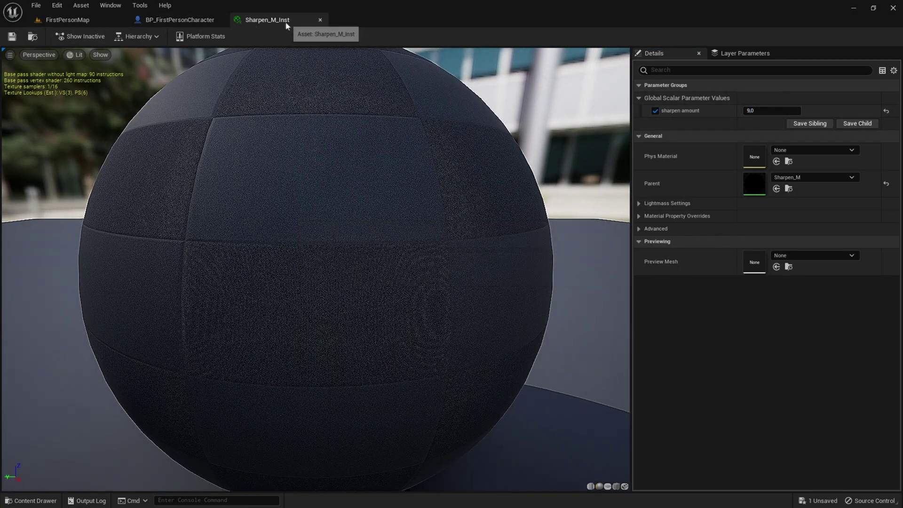
left_click(320, 20)
left_click(86, 18)
left_click(585, 433)
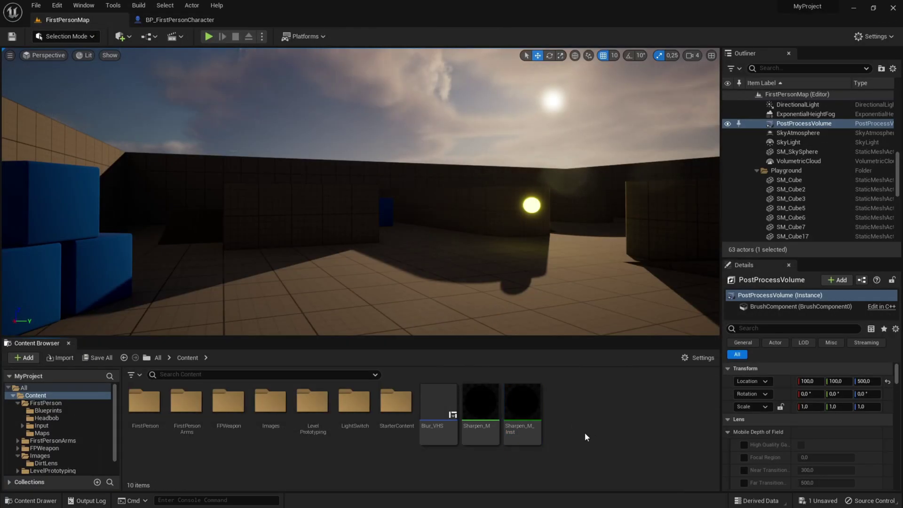
Add an asset entry to the PostProcessVolume's Post Process Materials array and assign Sharpen_M_Inst to it.
left_click(533, 400)
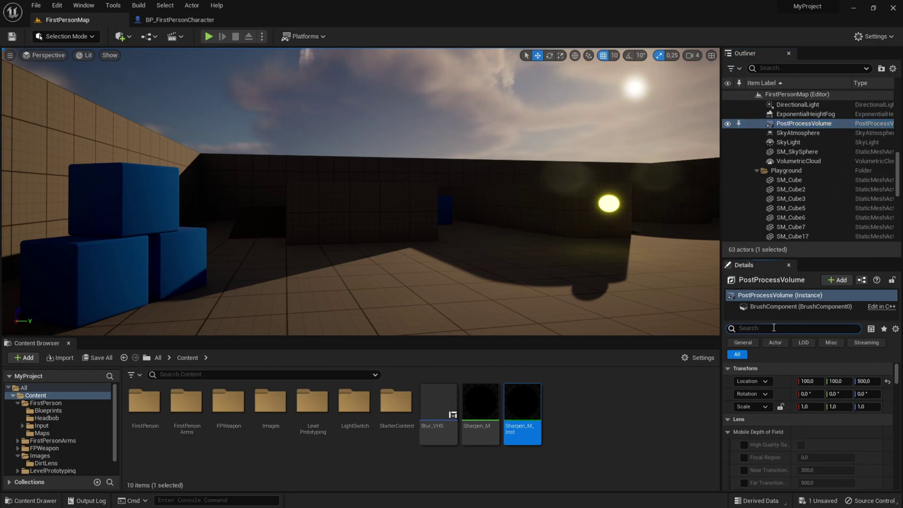
type("material")
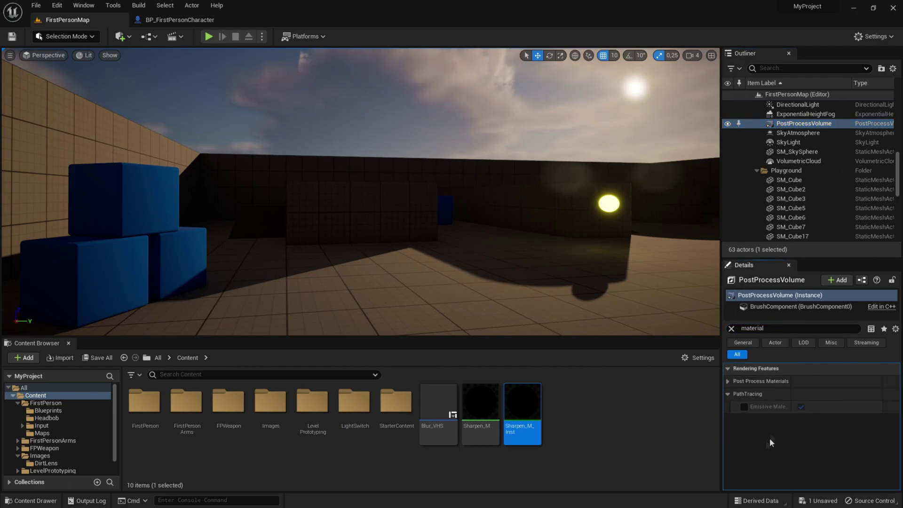
left_click(727, 381)
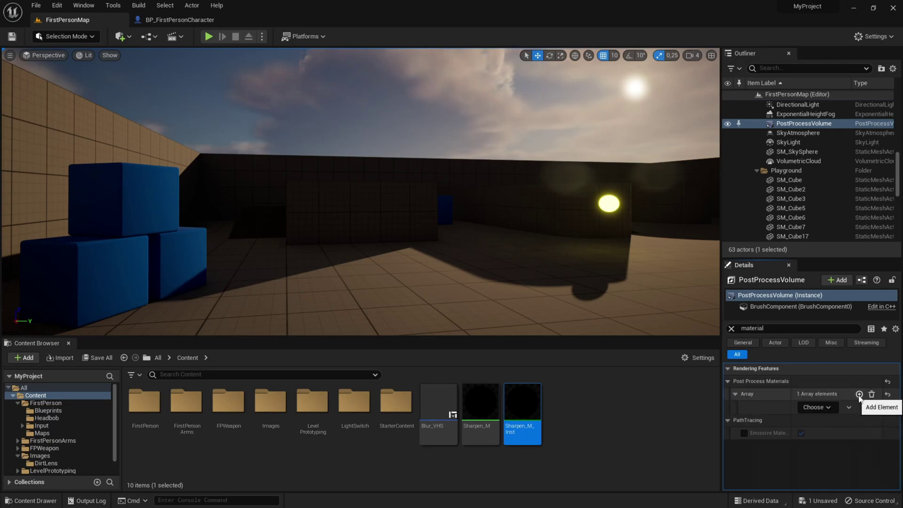
left_click(829, 421)
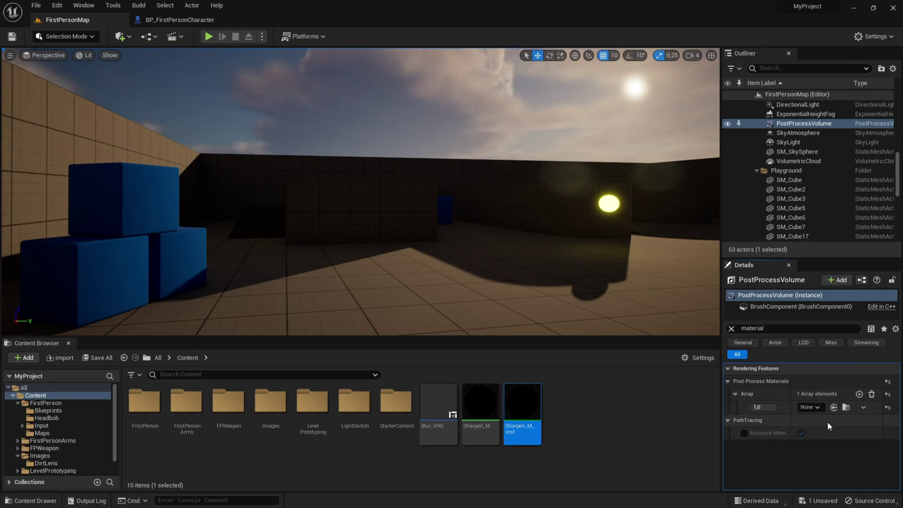
left_click(815, 407)
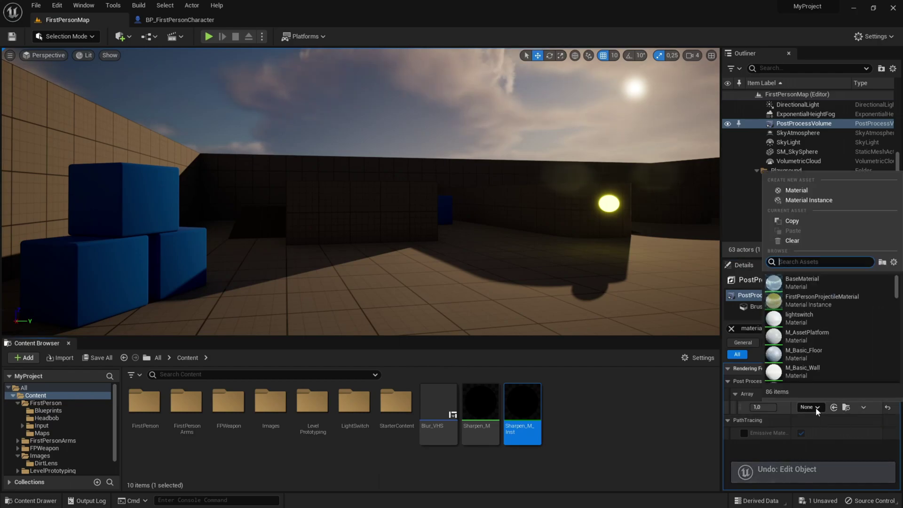
type("Sh")
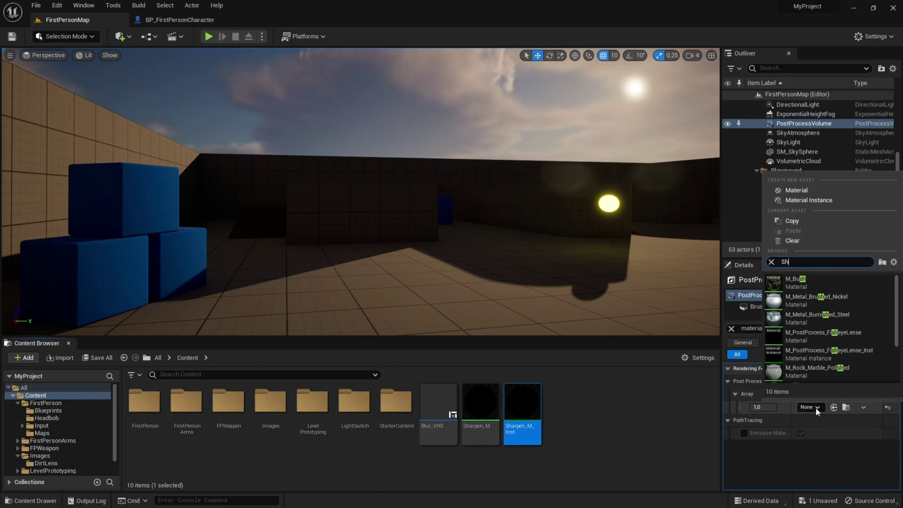
type("arpen")
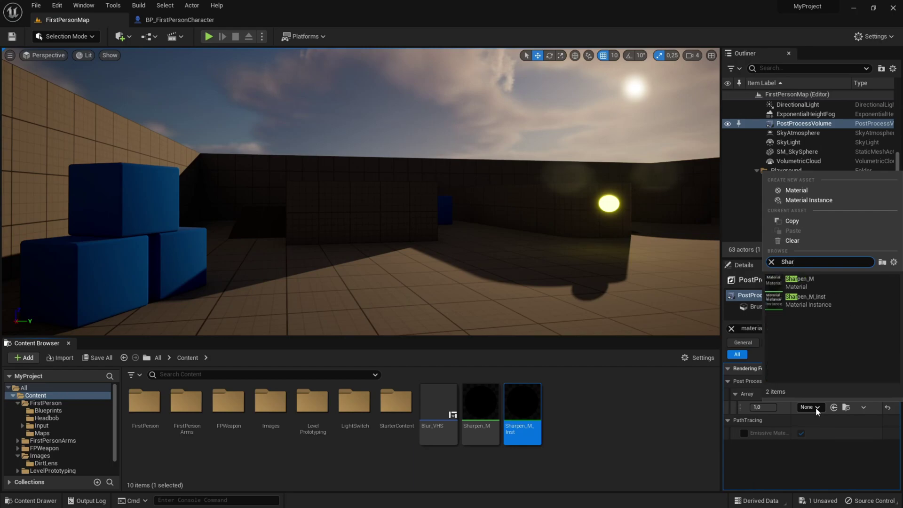
left_click(819, 298)
Play the level in fullscreen, walk around to check the sharpened image, and return to the editor.
right_click_drag(564, 321, 564, 336)
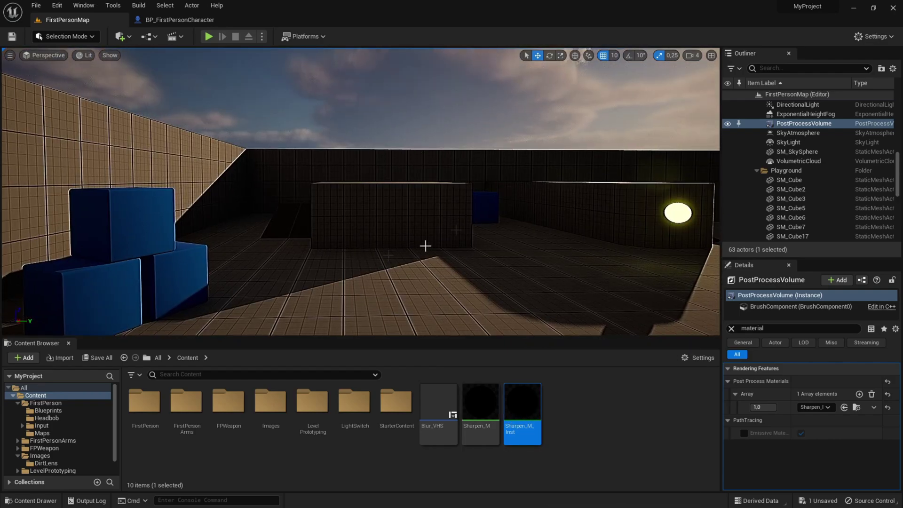
right_click_drag(445, 130, 437, 155)
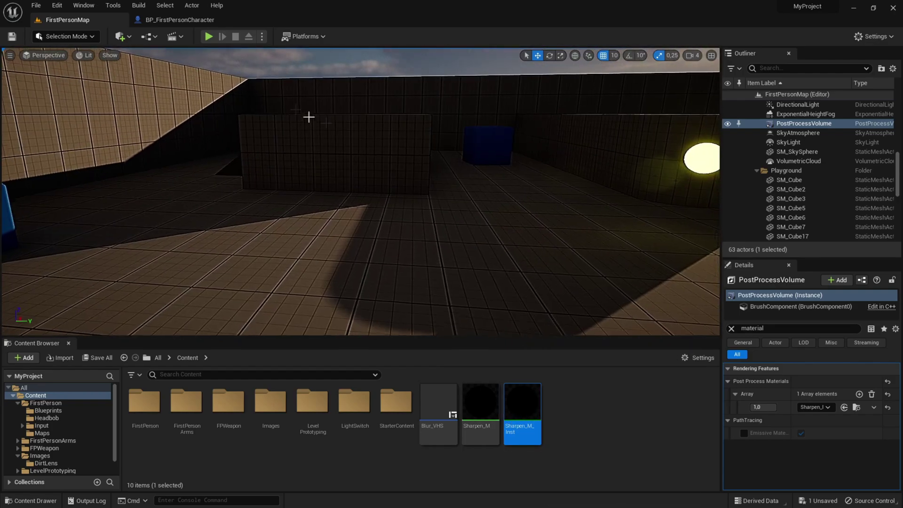
left_click(210, 38)
left_click(329, 99)
key("F11")
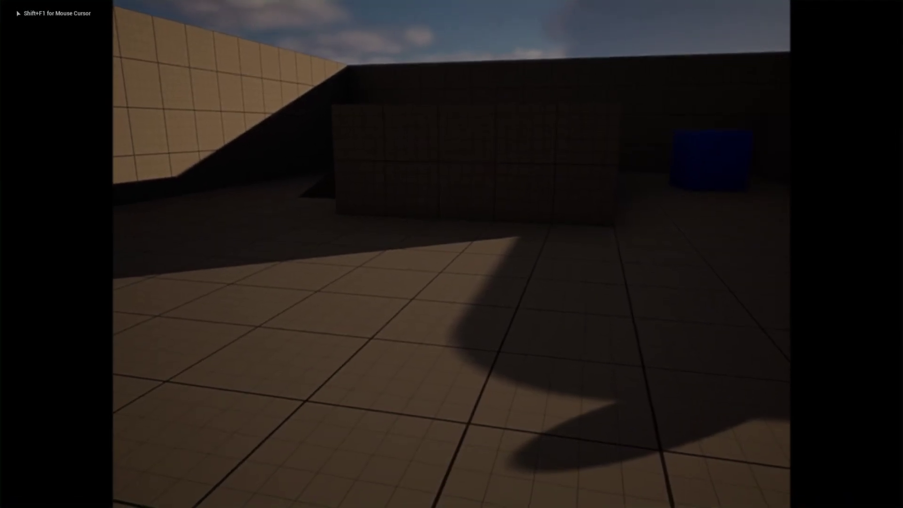
key("w")
key("a")
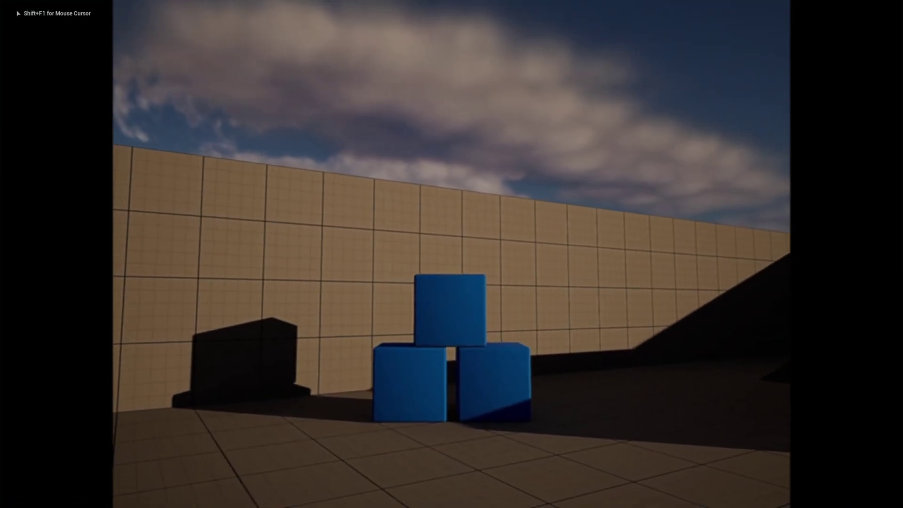
key("w")
key("a")
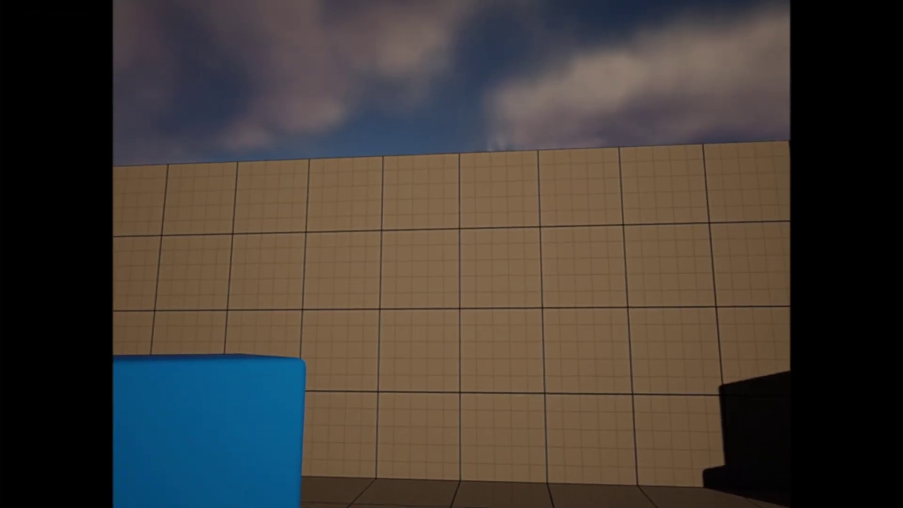
key("shift+F1")
key("Escape")
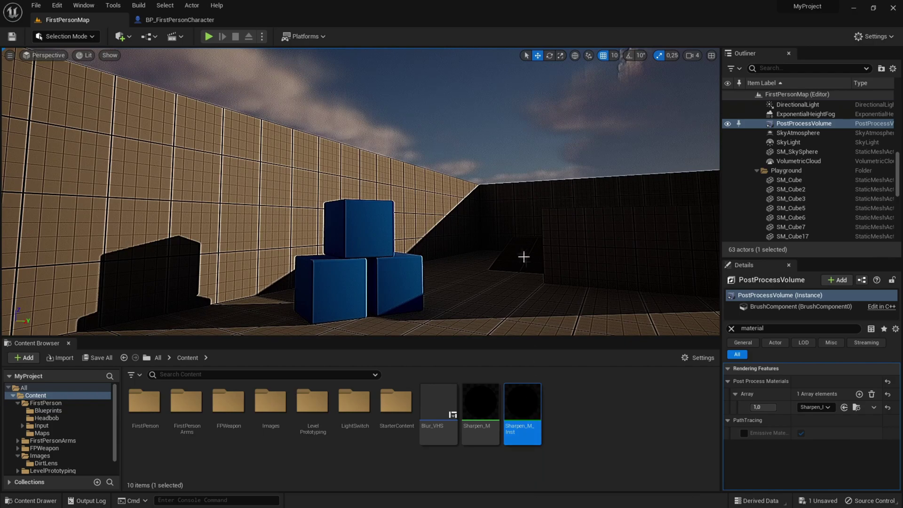
Filter the PostProcessVolume's properties for film grain and enable the Film Grain Intensity override at 1,0.
right_click_drag(524, 257, 511, 257)
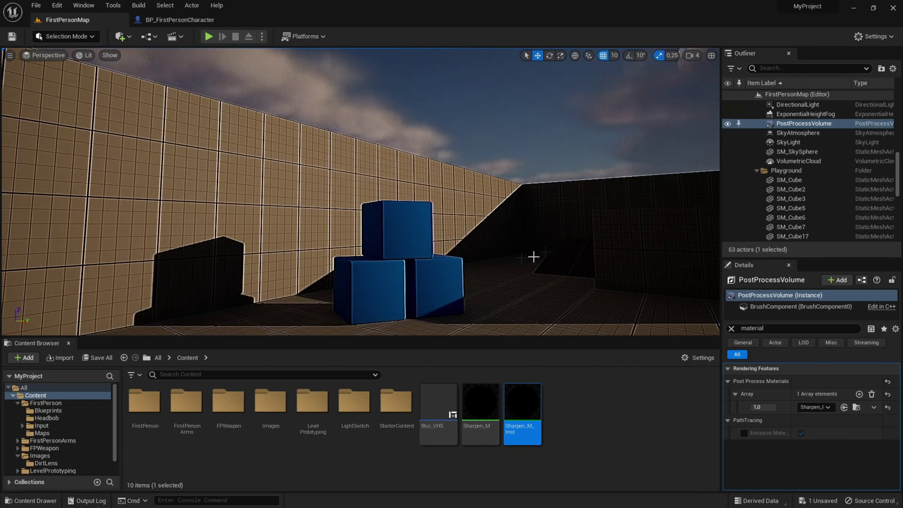
right_click_drag(523, 222, 524, 200)
right_click_drag(437, 189, 413, 180)
key("a")
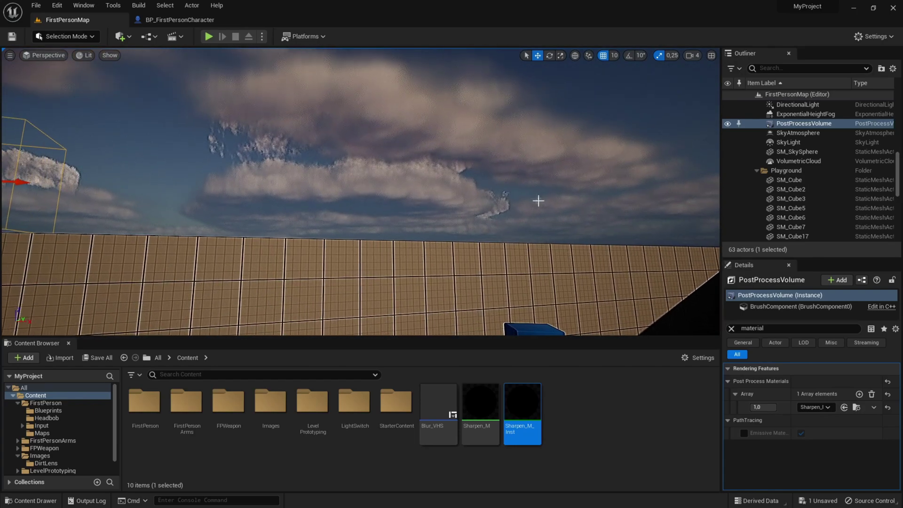
left_click(731, 328)
type("Fil")
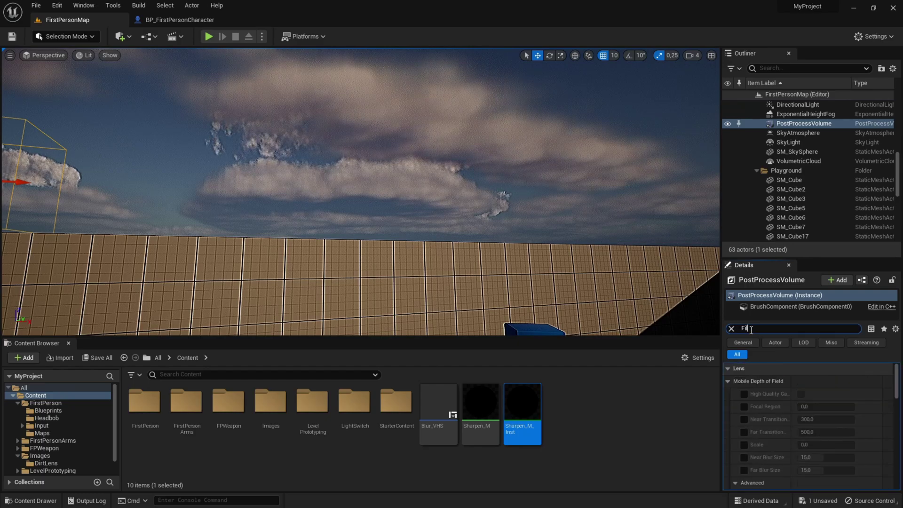
type("m grai")
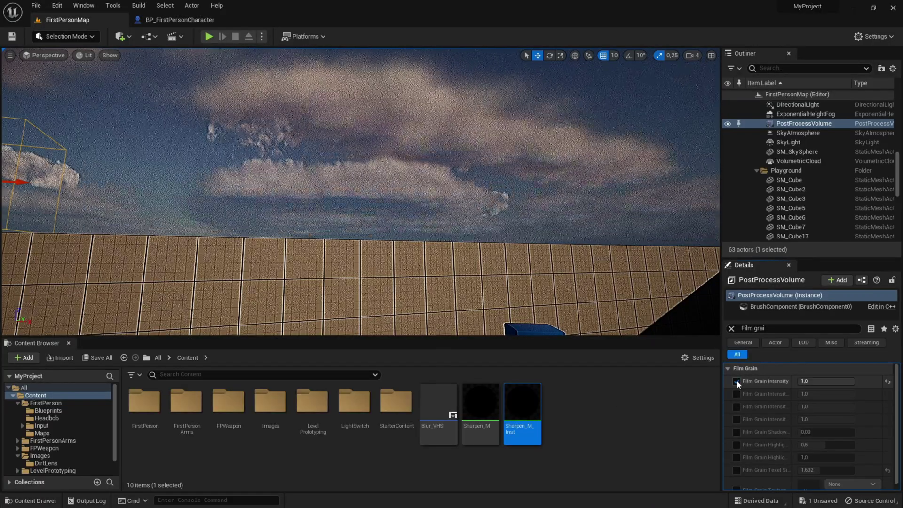
Enable the Film Grain Texel Size override and set it to 2,144.
right_click_drag(639, 290, 623, 273)
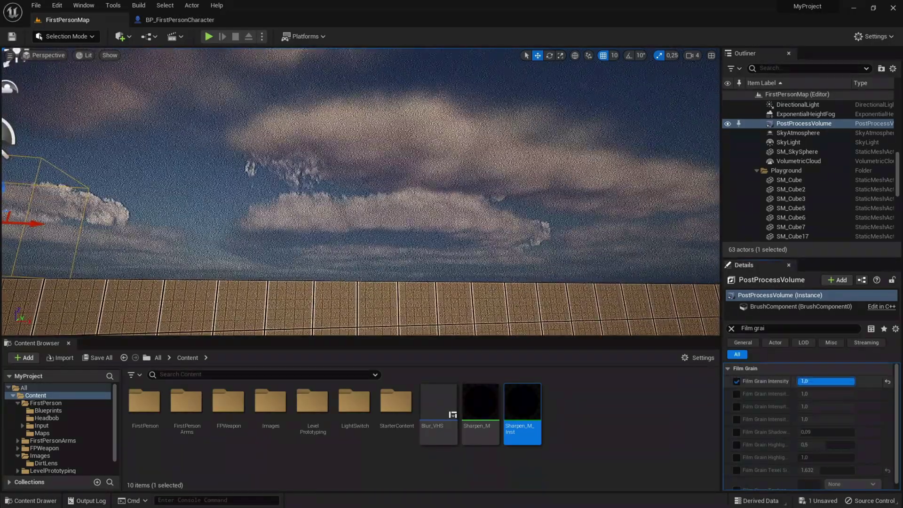
scroll(759, 429, "down", 1)
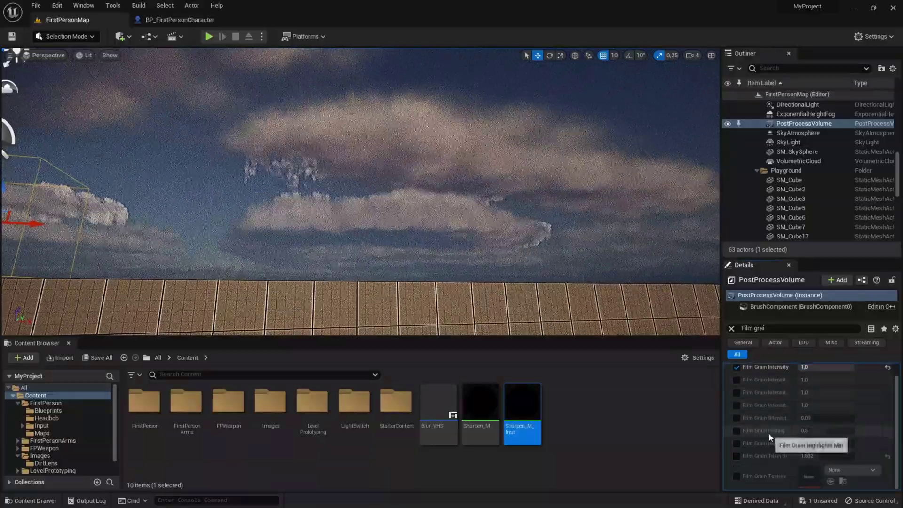
left_click(737, 456)
left_click_drag(802, 455, 842, 456)
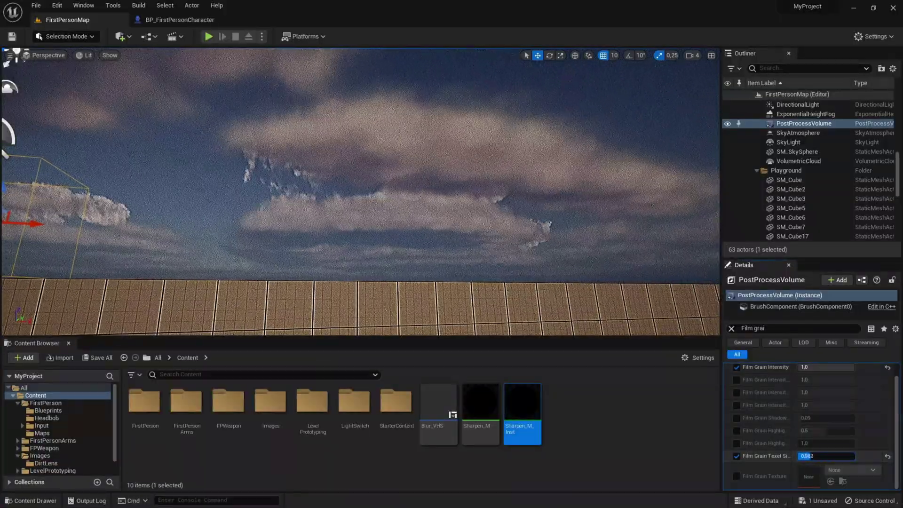
left_click_drag(823, 456, 827, 456)
Play-test the level in fullscreen and inspect the film grain on the walls and sky in the editor view.
right_click_drag(494, 211, 672, 176)
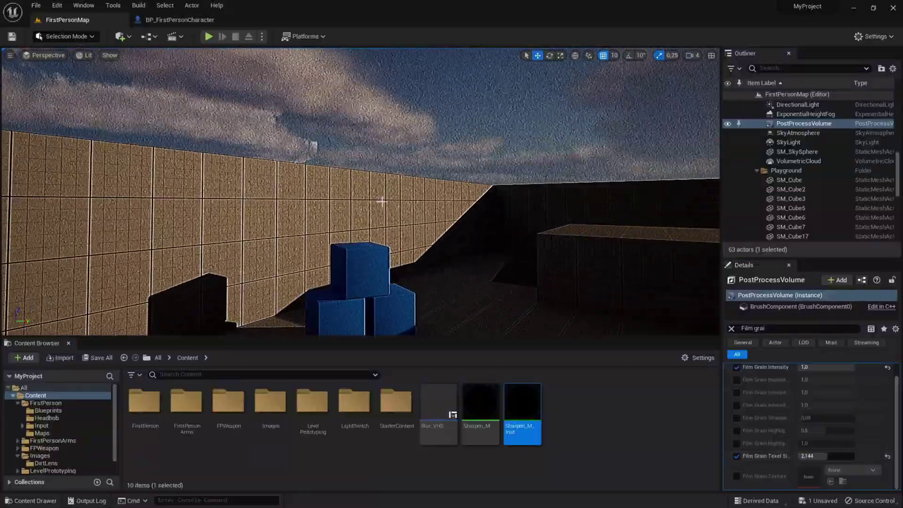
right_click_drag(346, 172, 391, 197)
left_click(209, 40)
key("F11")
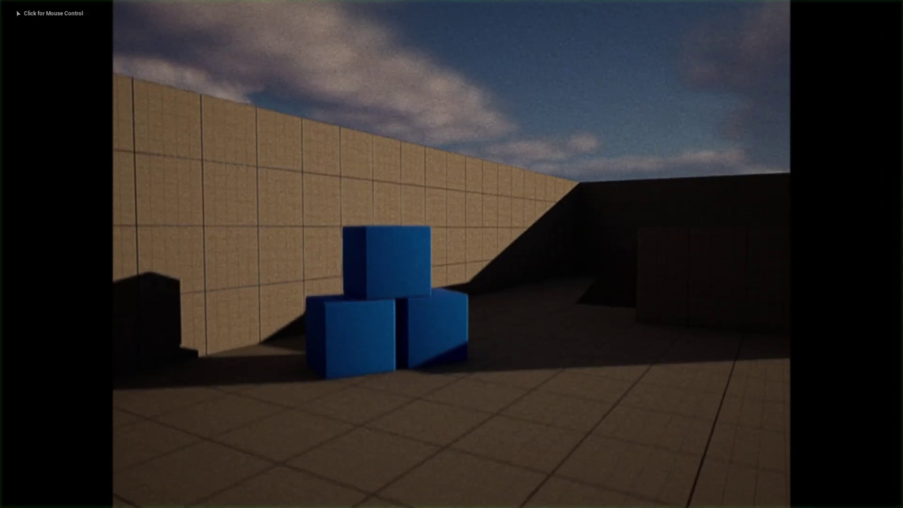
left_click(349, 126)
key("a")
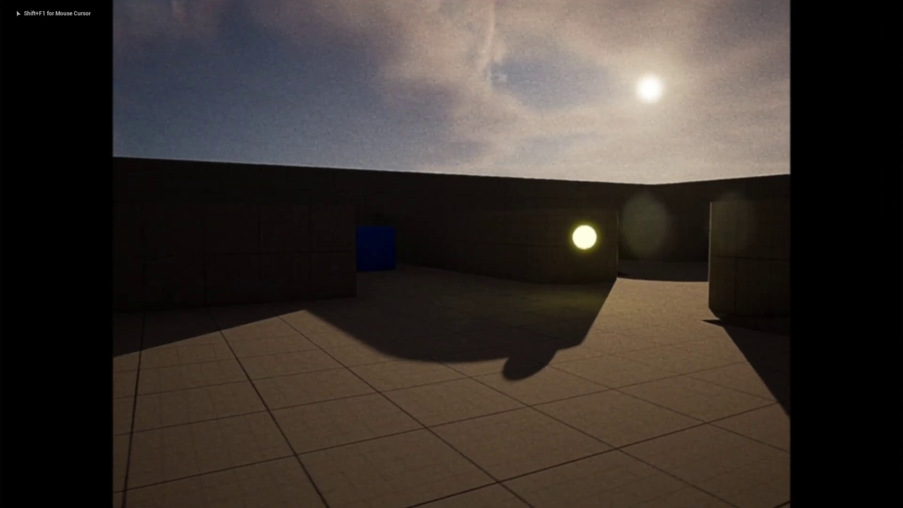
key("Escape")
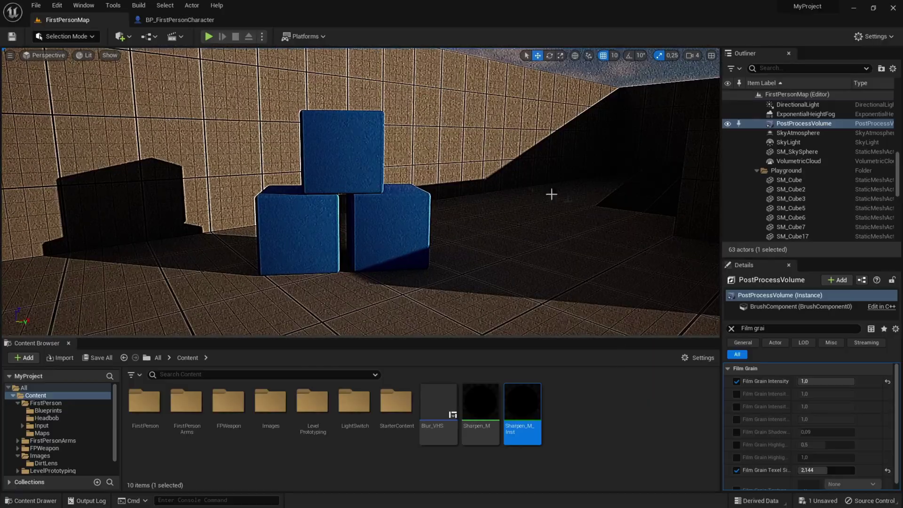
right_click_drag(499, 148, 560, 151)
right_click_drag(499, 148, 520, 154)
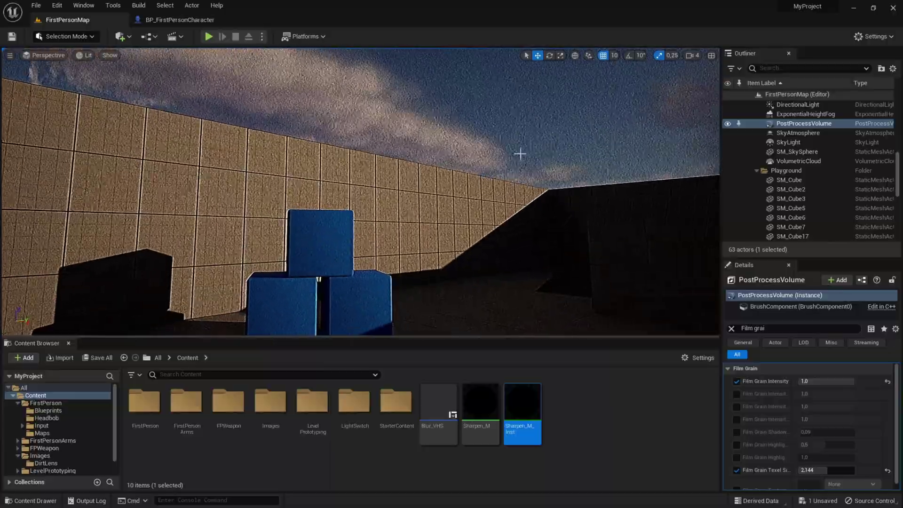
right_click_drag(339, 118, 330, 114)
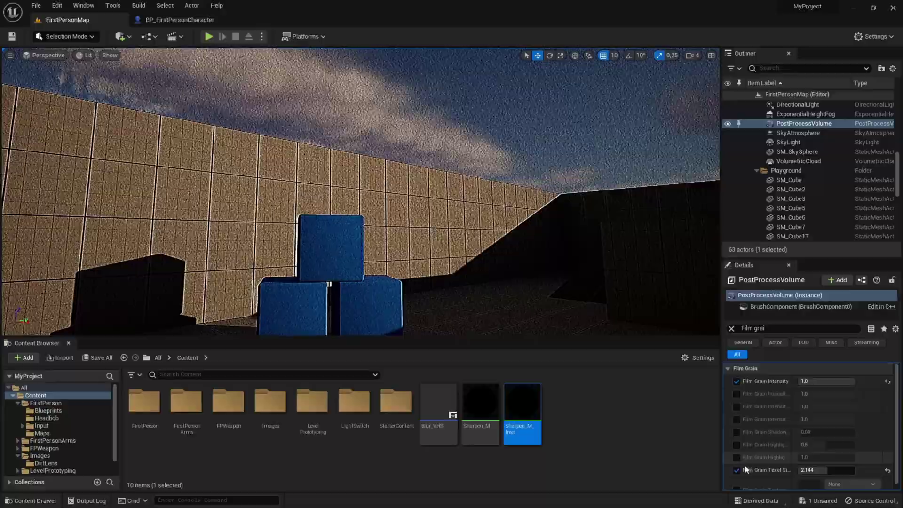
mouse_move(564, 245)
right_mouse_down()
mouse_move(574, 301)
mouse_move(551, 243)
right_mouse_up()
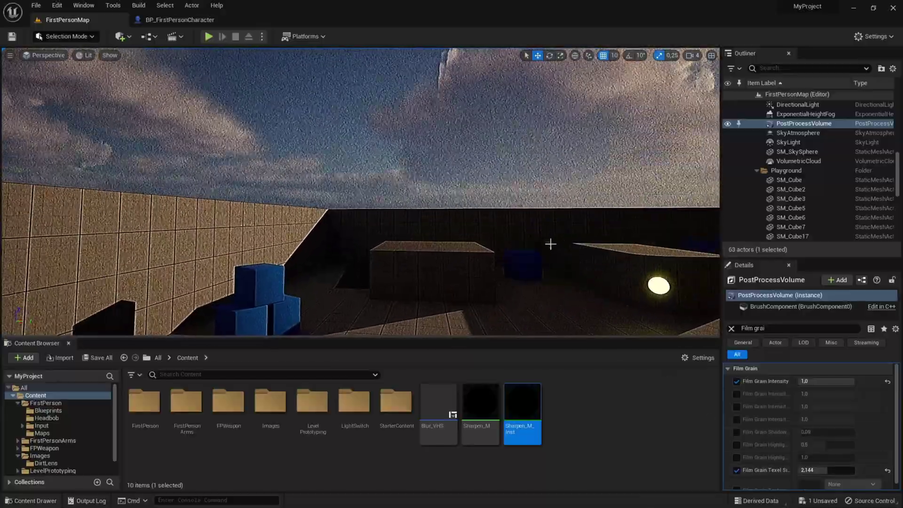
mouse_move(465, 246)
right_mouse_down()
mouse_move(463, 277)
mouse_move(437, 301)
mouse_move(463, 248)
right_mouse_up()
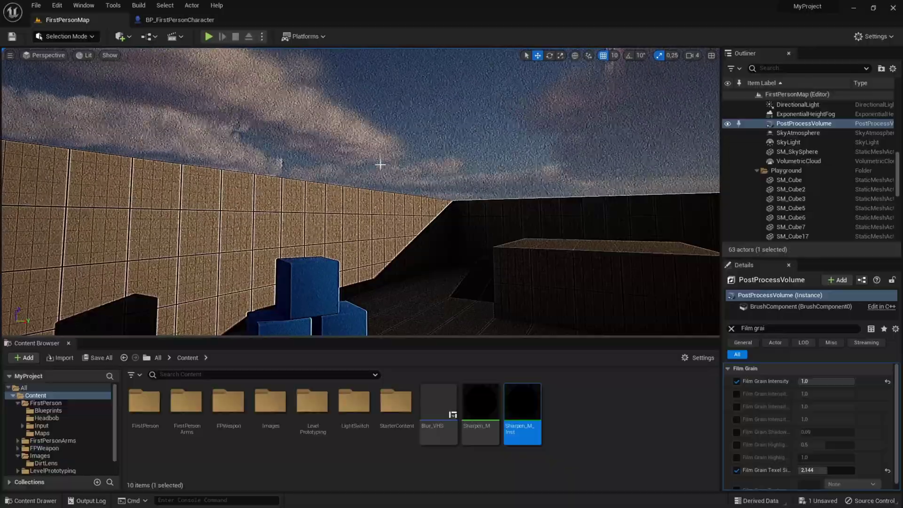
Enable the Chromatic Aberration Intensity and Start Offset overrides on the PostProcessVolume, setting the intensity to 1,84.
left_click(752, 325)
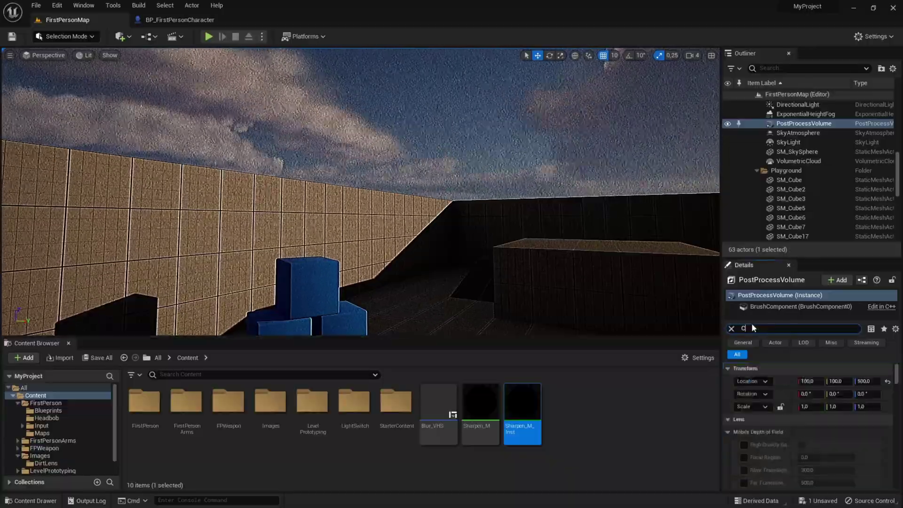
type("C")
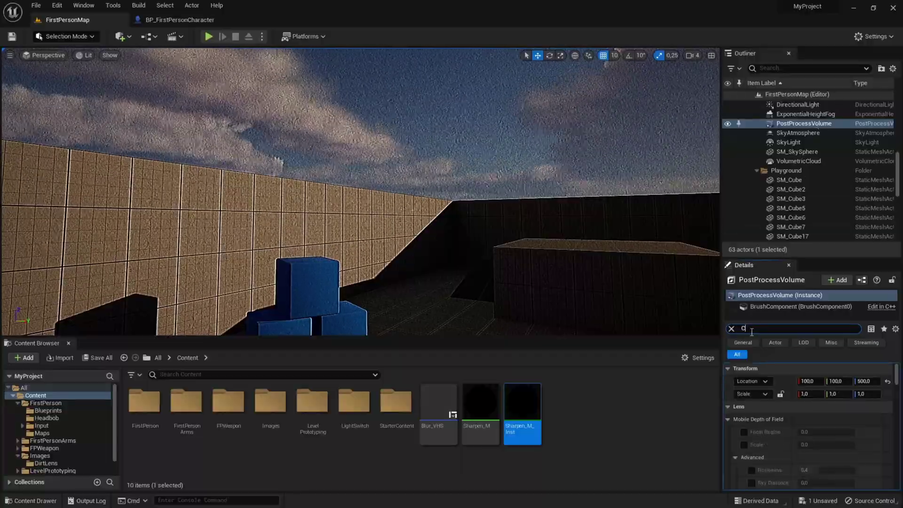
type("hromat")
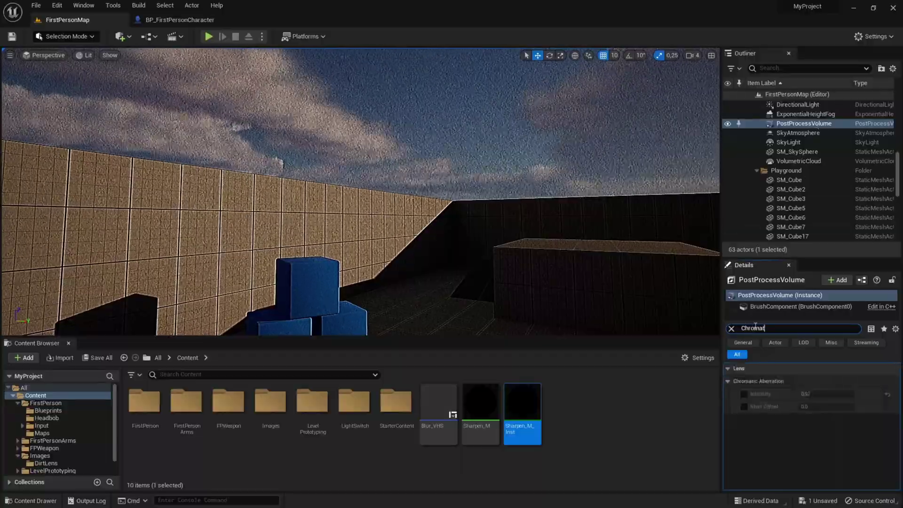
left_click(743, 394)
left_click(743, 406)
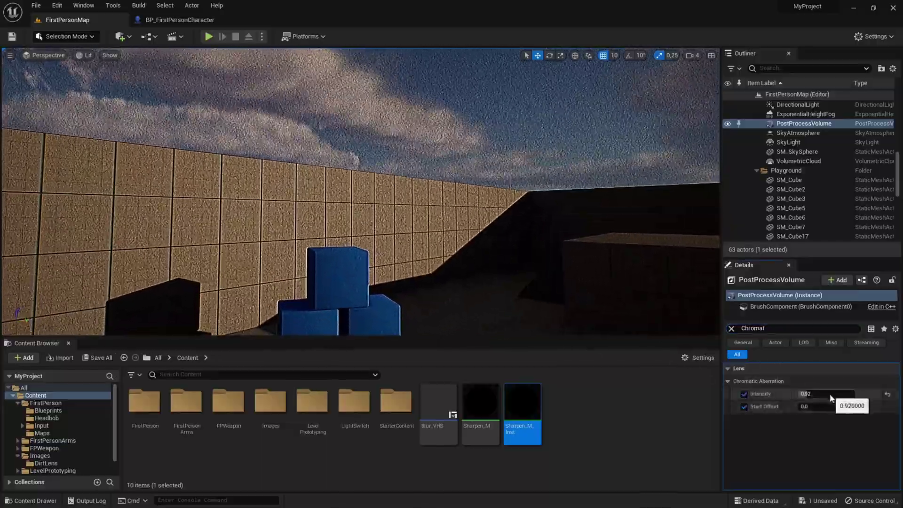
mouse_move(830, 398)
left_mouse_down()
mouse_move(858, 397)
mouse_move(818, 394)
left_mouse_up()
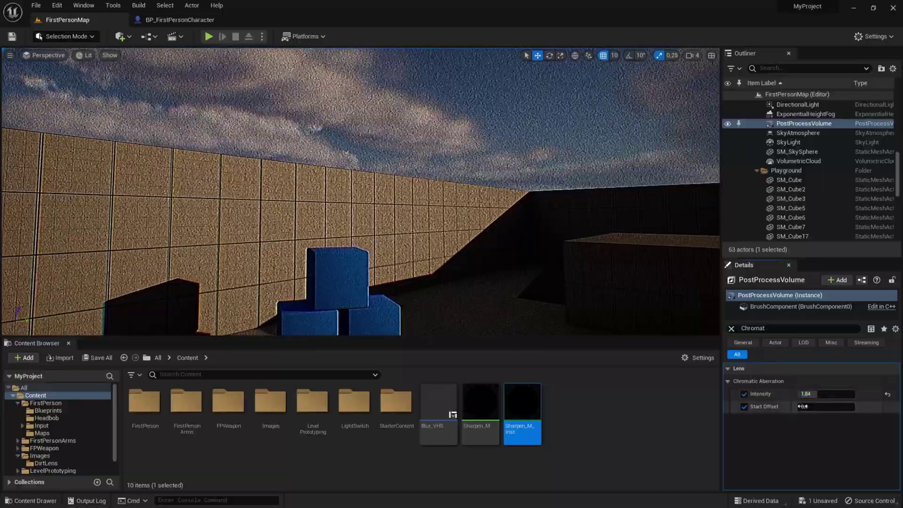
Play the level to check the chromatic aberration and look across the map towards the sun.
right_click_drag(437, 188, 449, 230)
left_click(209, 36)
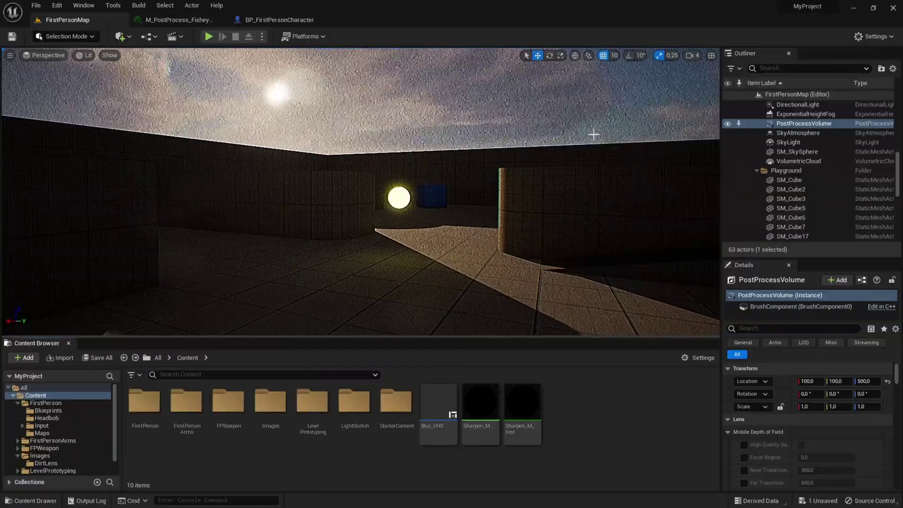
key("w")
right_click_drag(562, 129, 570, 130)
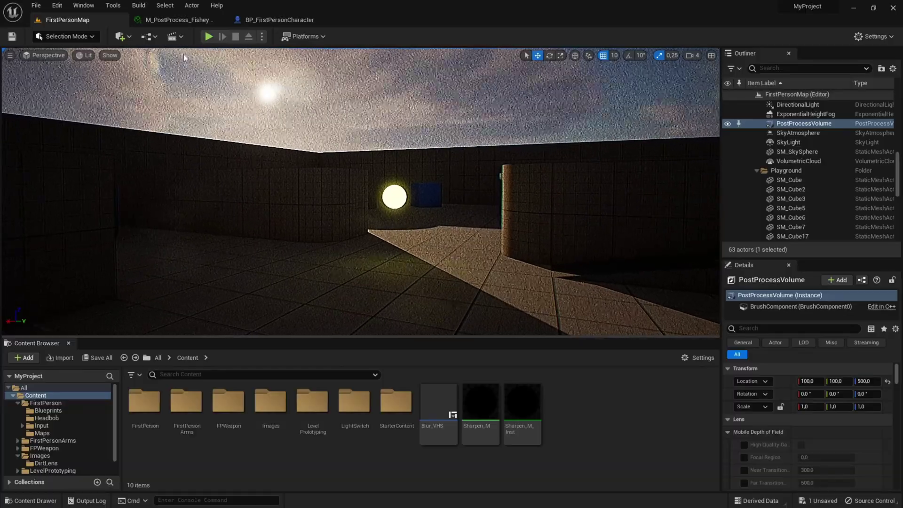
Find the material settings of the PostProcessVolume and add a second asset-reference element to its Post Process Materials array.
left_click(179, 21)
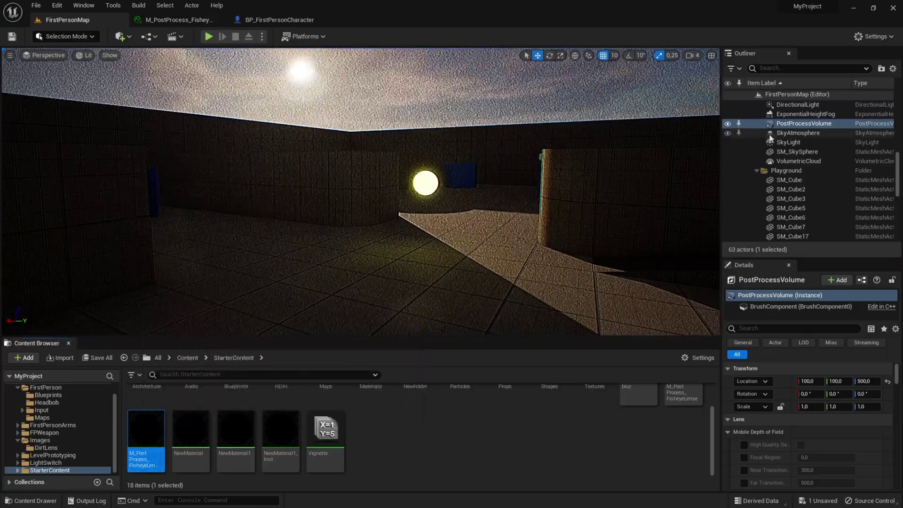
left_click(760, 329)
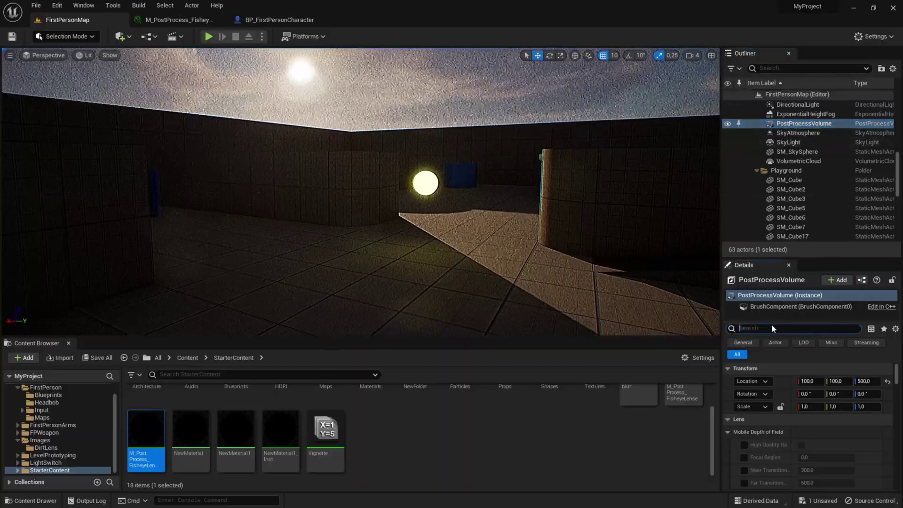
type("Material")
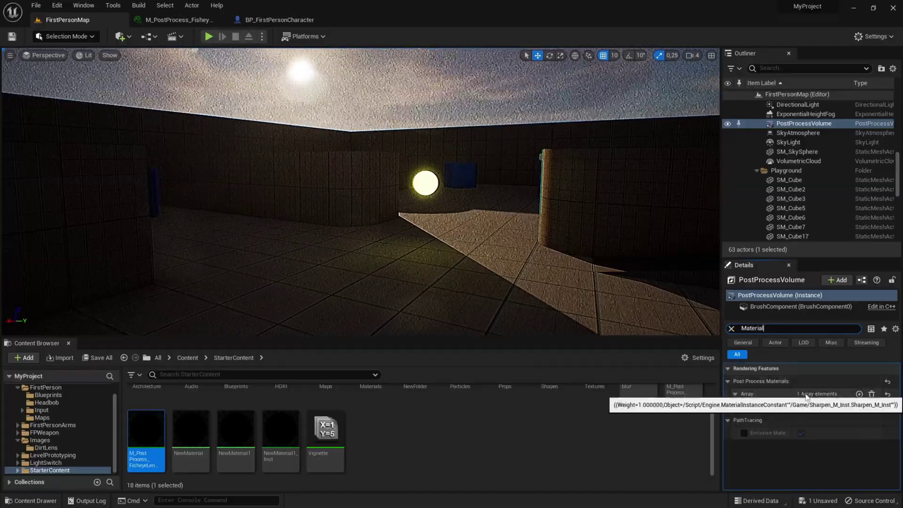
left_click(858, 393)
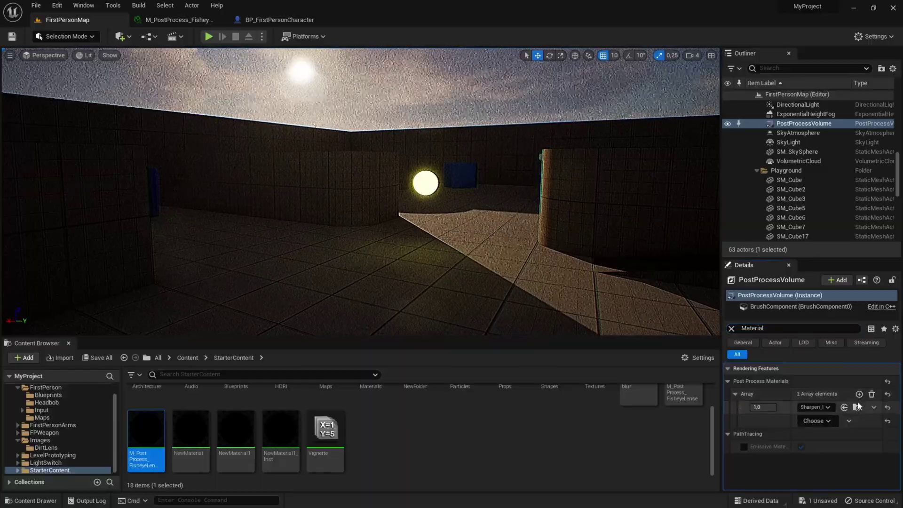
left_click(828, 420)
left_click(850, 451)
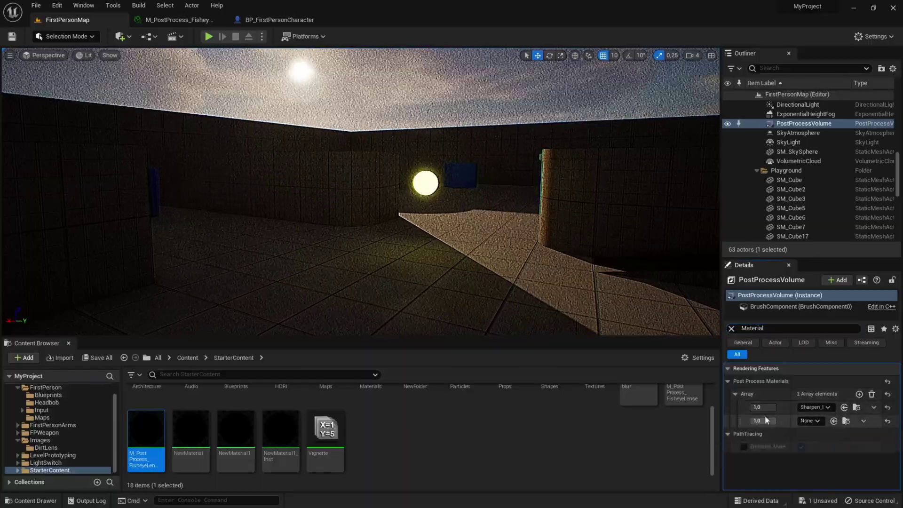
Assign M_PostProcess_FisheyeLense_Inst to the new array element and inspect the fisheye distortion in the level view.
left_click(832, 421)
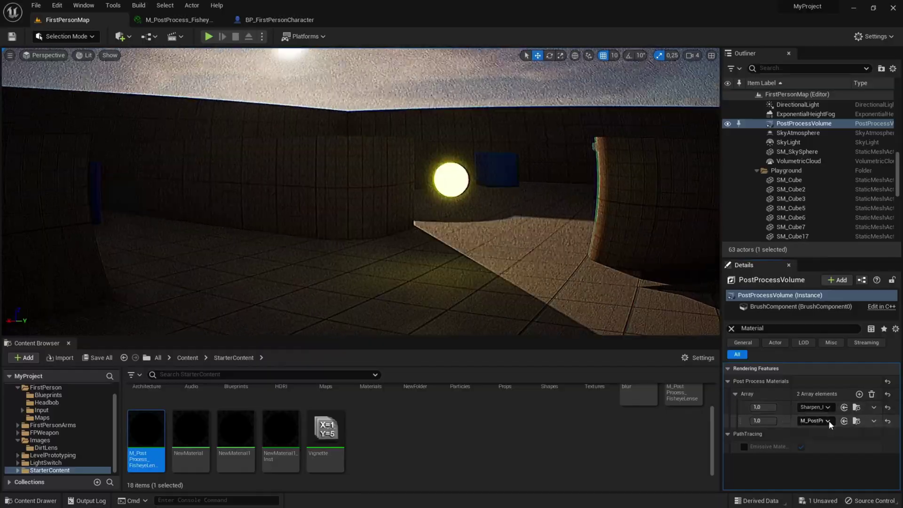
left_click(827, 420)
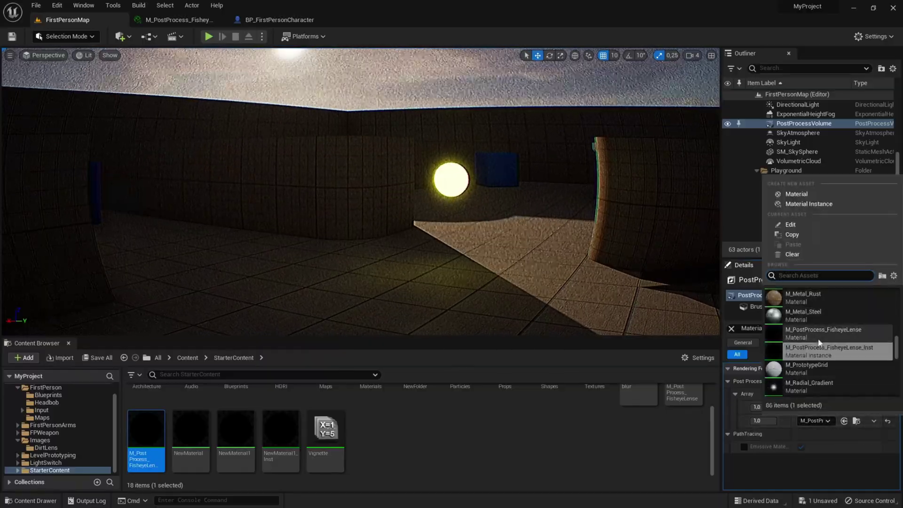
left_click(821, 459)
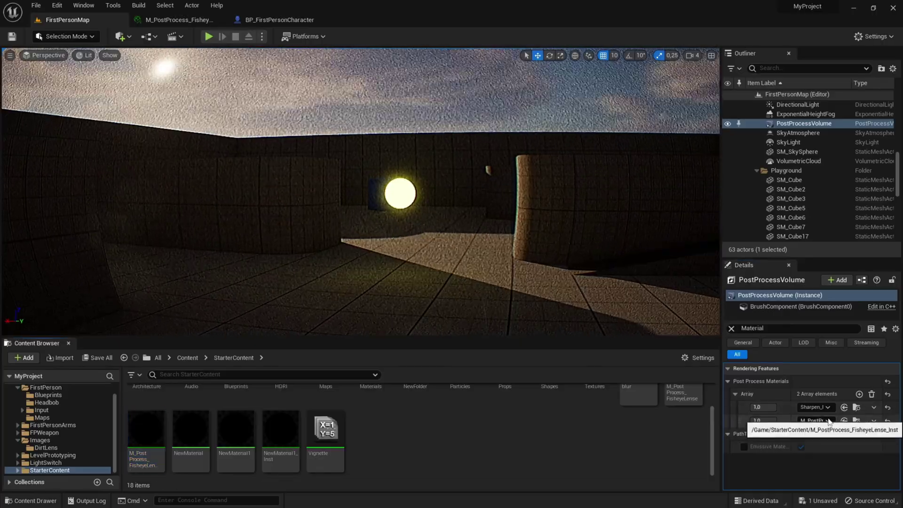
key("alt+p")
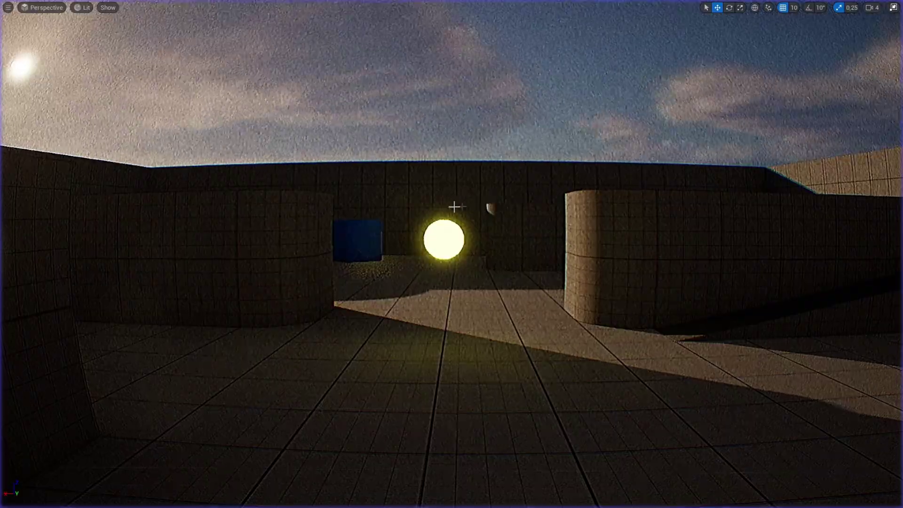
right_click_drag(455, 205, 435, 197)
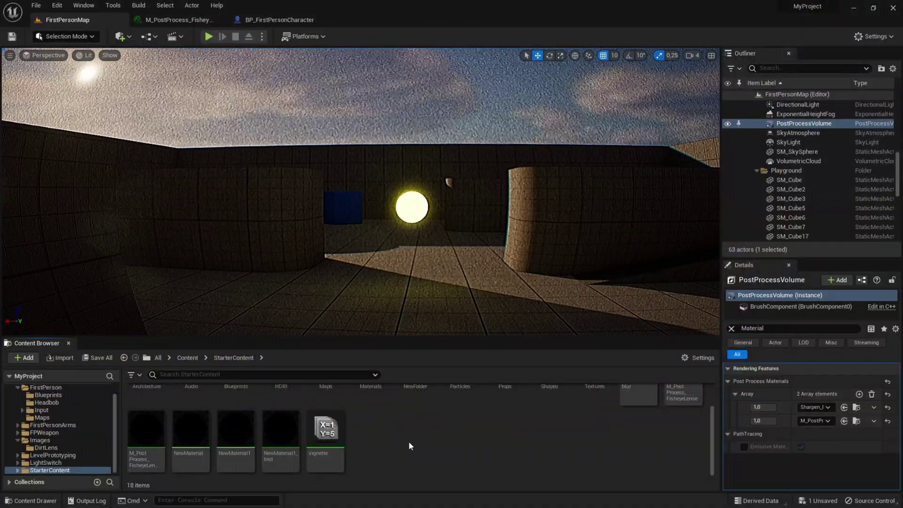
Set LensDistortion to 0,2 in the M_PostProcess_FisheyeLense_Inst material instance and save it.
double_click(149, 433)
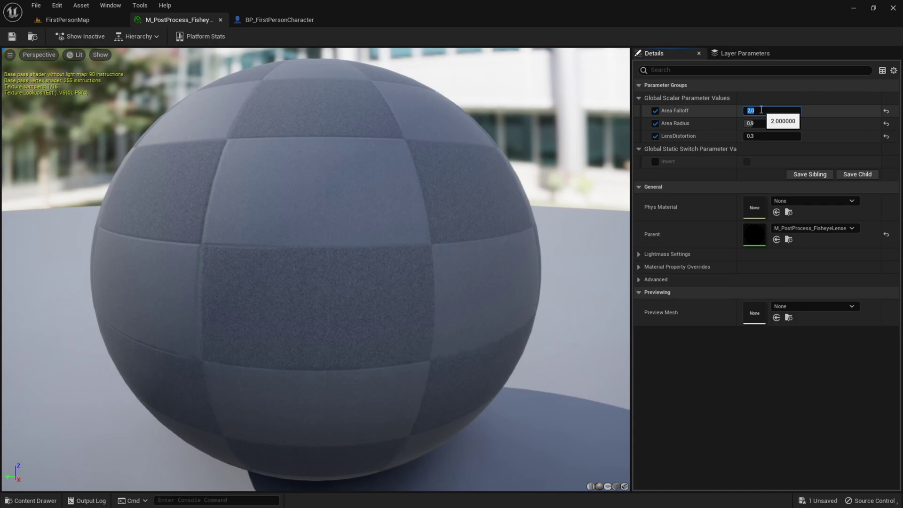
key("Return")
left_click(758, 136)
type("0,15")
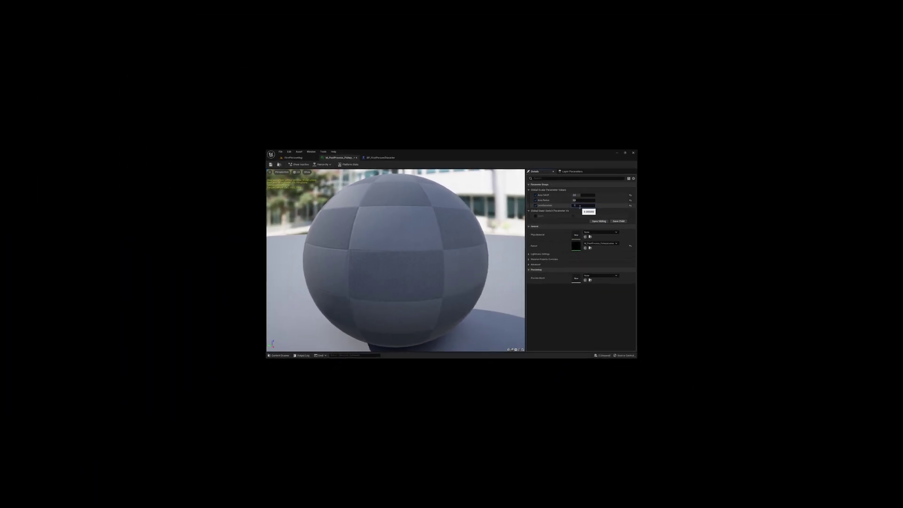
key("Return")
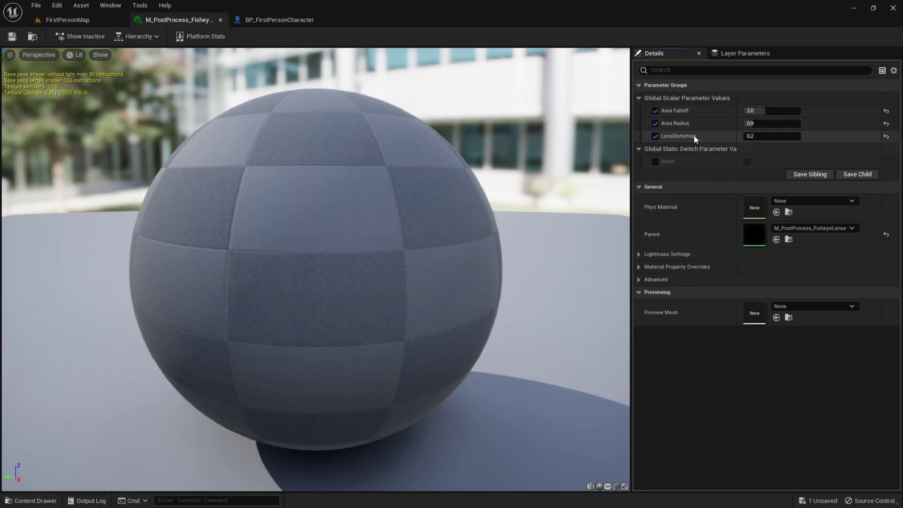
left_click(12, 38)
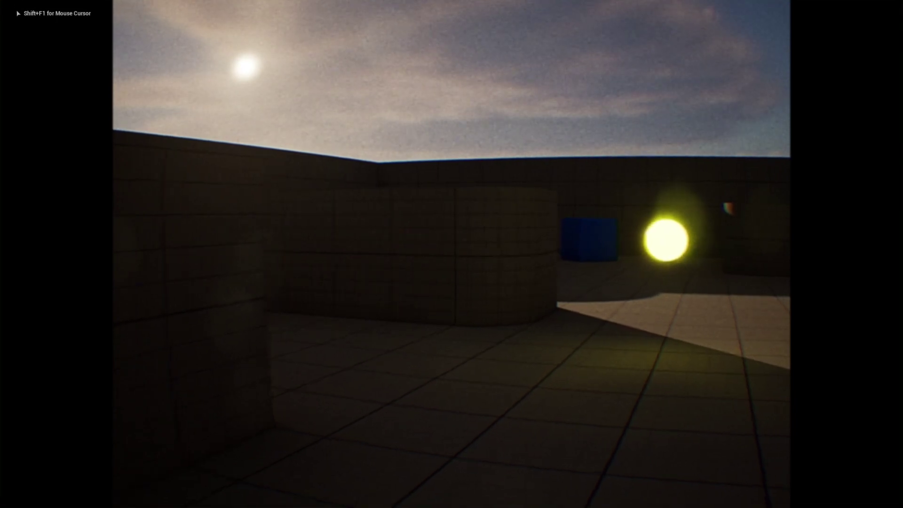
Play-test the level, walking around the glowing sphere, walls and blue cube to check the fisheye effect.
key("d")
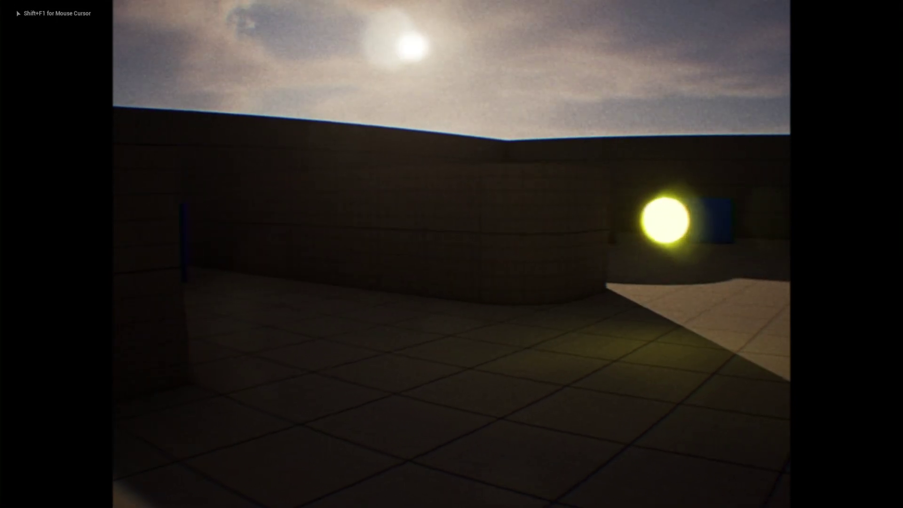
key("a")
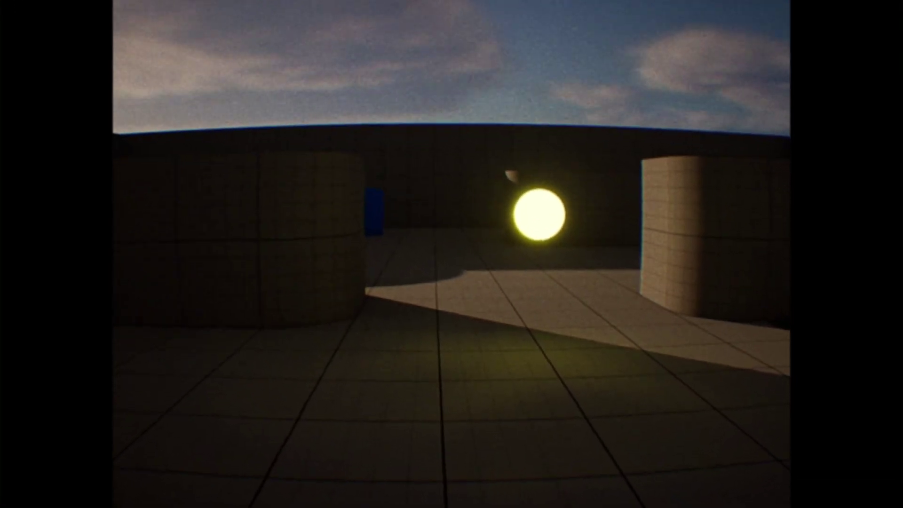
key("w")
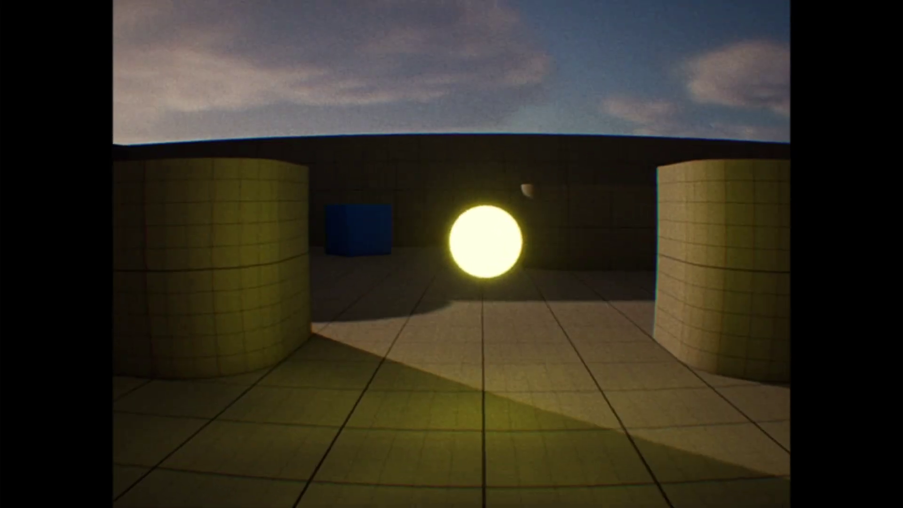
key("d")
key("a")
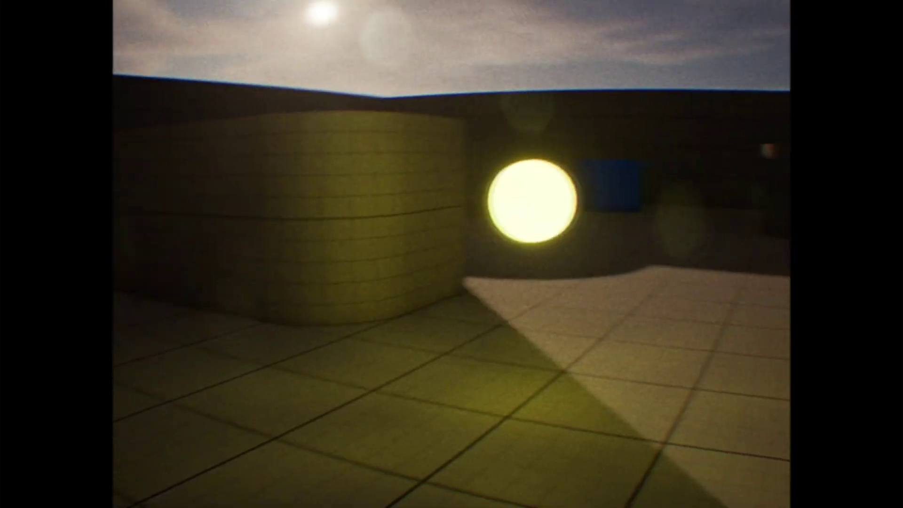
key("w")
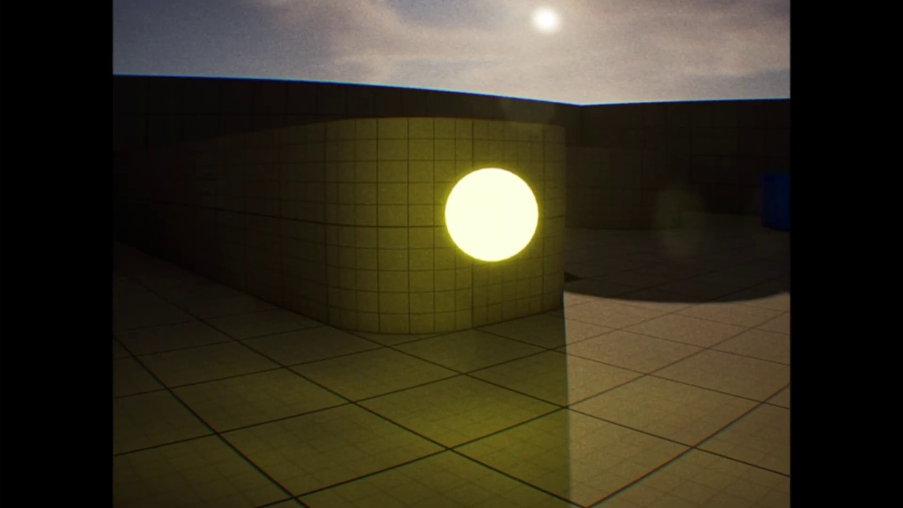
key("w")
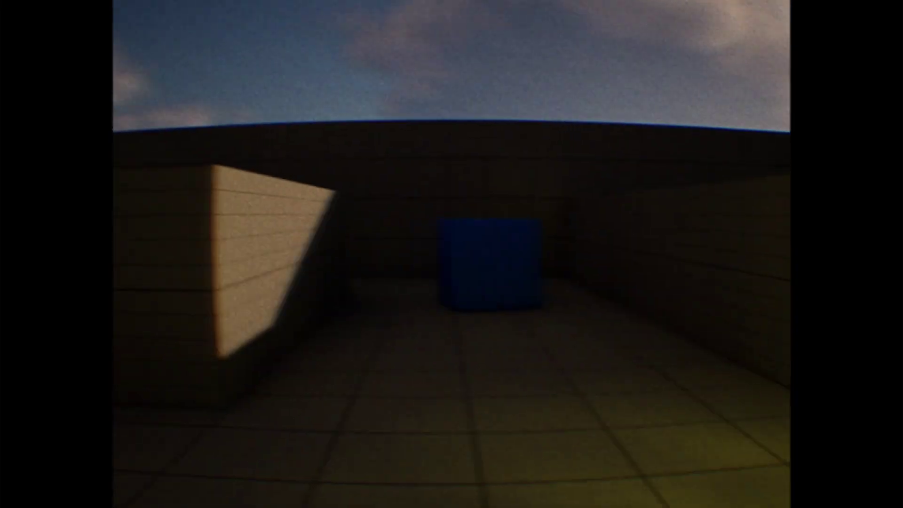
key("a")
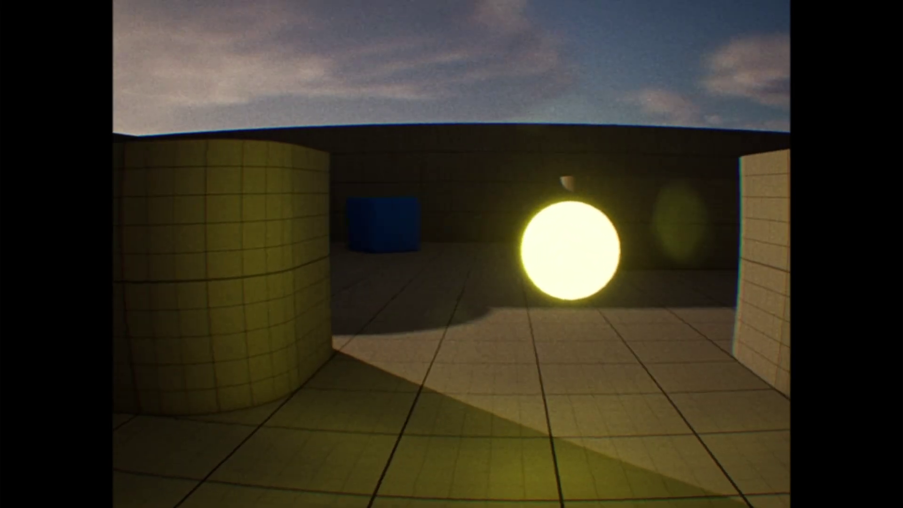